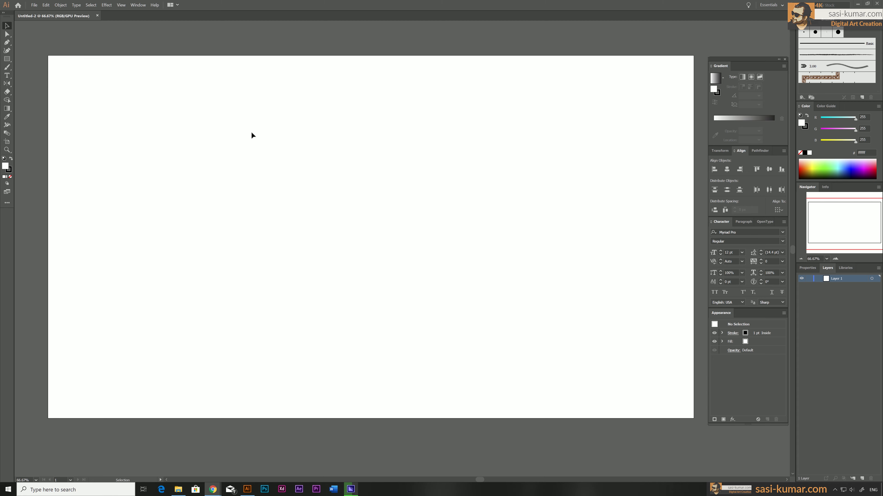
Draw a rectangle covering the whole artboard and fill it with the default white-to-black linear gradient.
{"action": "left_click", "coordinate": [7, 59]}
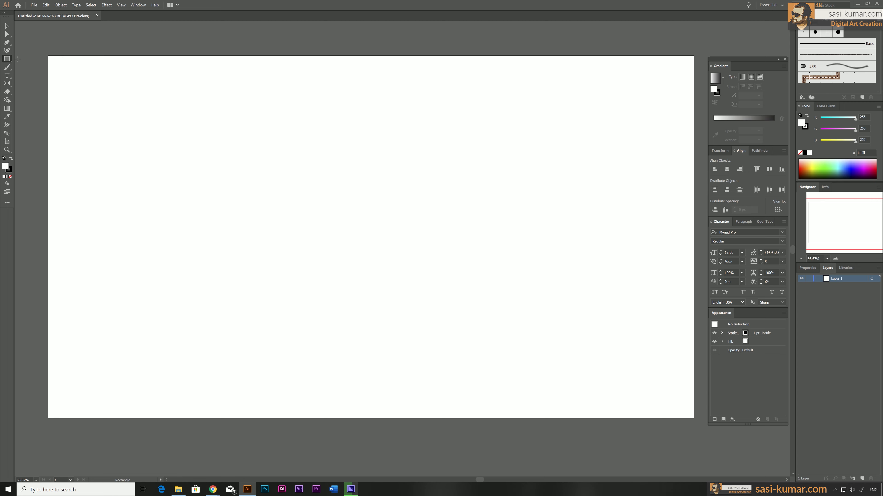
{"action": "left_click_drag", "start_coordinate": [48, 55], "coordinate": [693, 419]}
{"action": "left_click", "coordinate": [7, 25]}
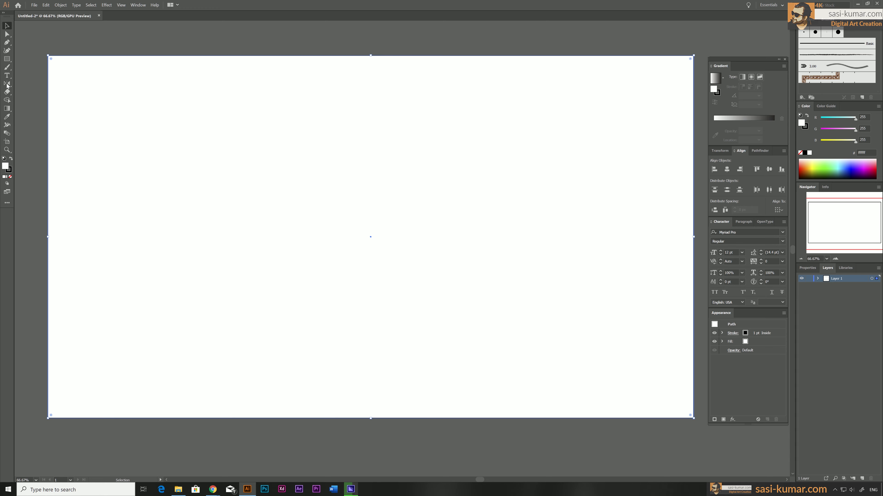
{"action": "left_click", "coordinate": [6, 177]}
{"action": "left_click", "coordinate": [238, 34]}
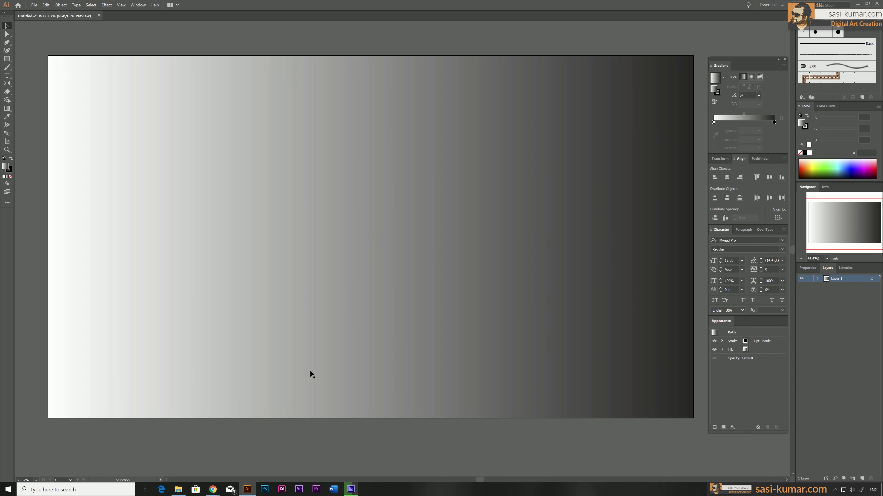
Remove the stroke from the background rectangle.
{"action": "left_click", "coordinate": [360, 173]}
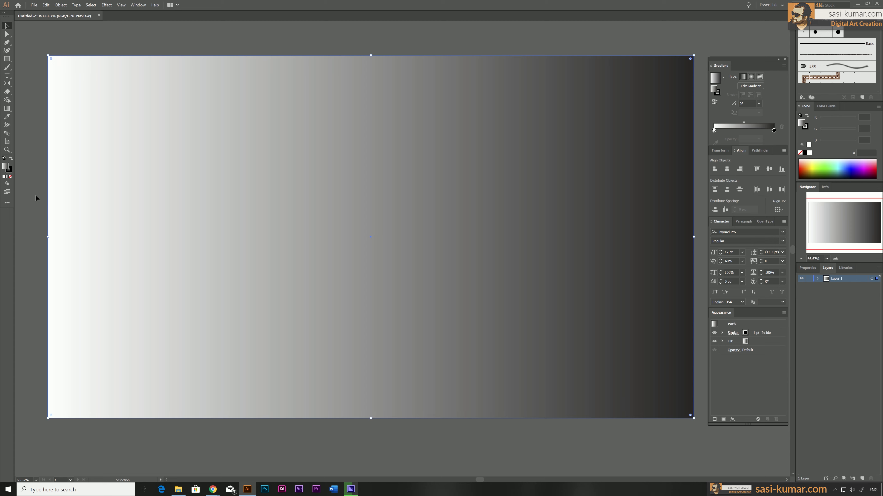
{"action": "left_click", "coordinate": [10, 171]}
{"action": "left_click", "coordinate": [10, 177]}
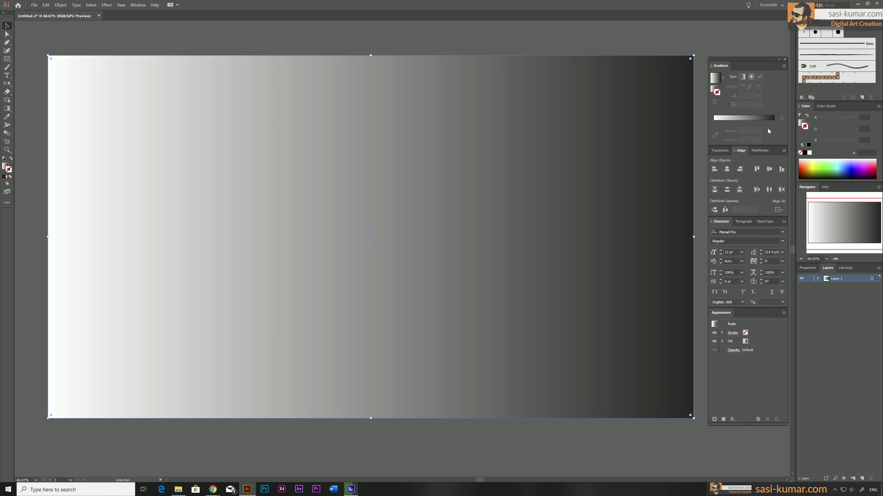
{"action": "left_click", "coordinate": [122, 6]}
{"action": "left_click", "coordinate": [124, 5]}
{"action": "left_click", "coordinate": [138, 4]}
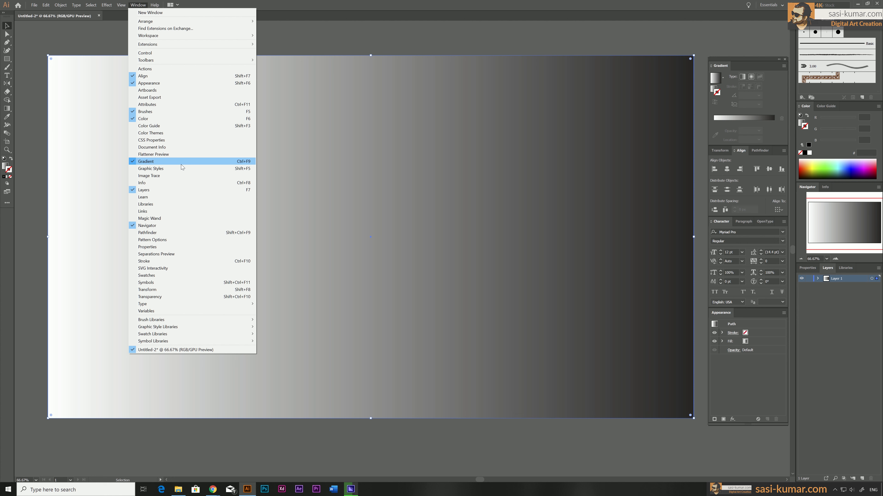
{"action": "left_click", "coordinate": [761, 108]}
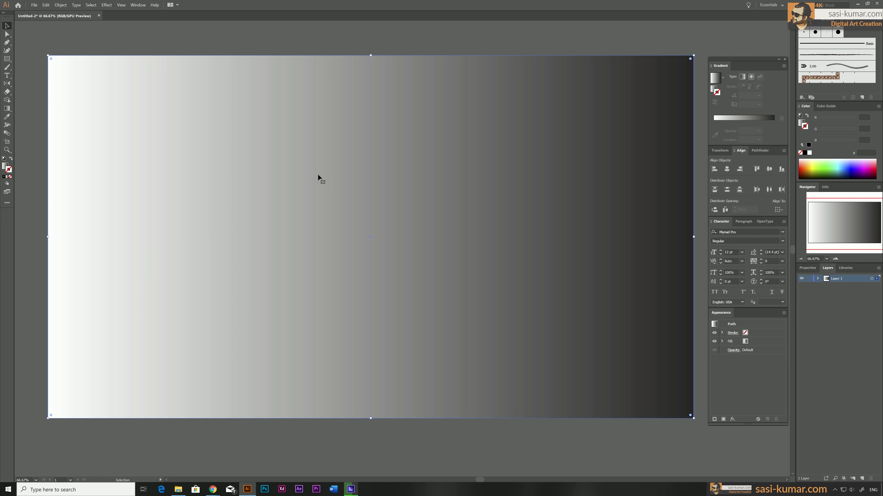
Set the angle of the background rectangle's gradient fill to 90°.
{"action": "left_click", "coordinate": [6, 167]}
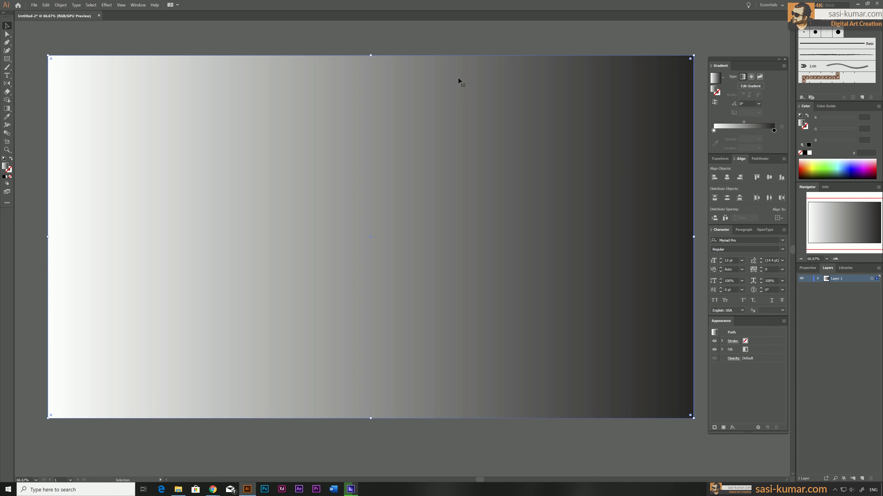
{"action": "left_click", "coordinate": [747, 103]}
{"action": "type", "text": "90"}
{"action": "key", "text": "Return"}
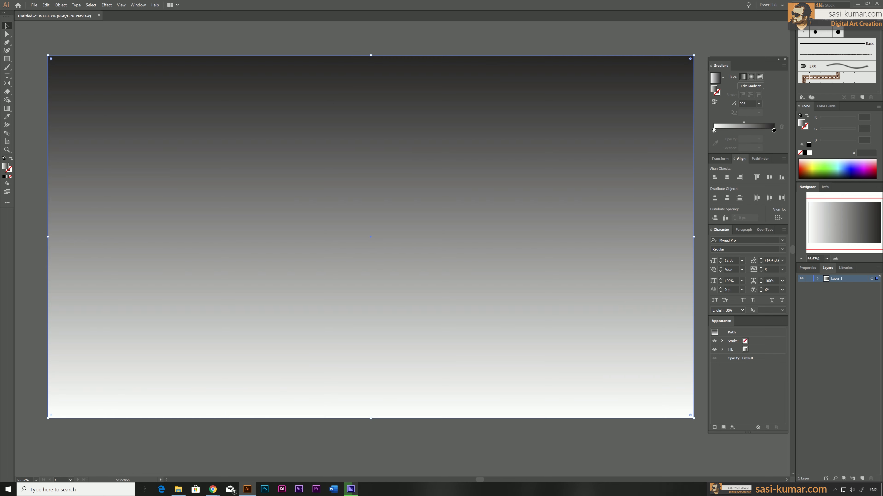
Switch the background gradient's black stop to RGB and recolor it pink with values 255, 137, 152.
{"action": "left_click", "coordinate": [774, 130]}
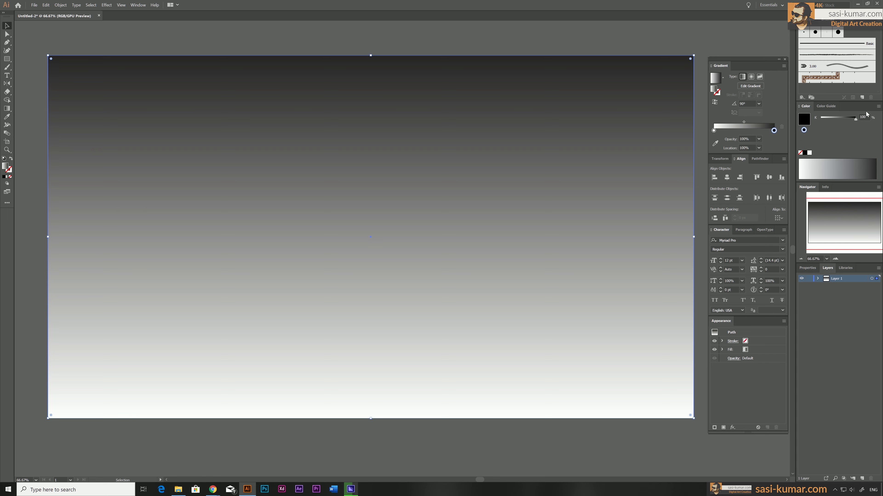
{"action": "left_click", "coordinate": [878, 108]}
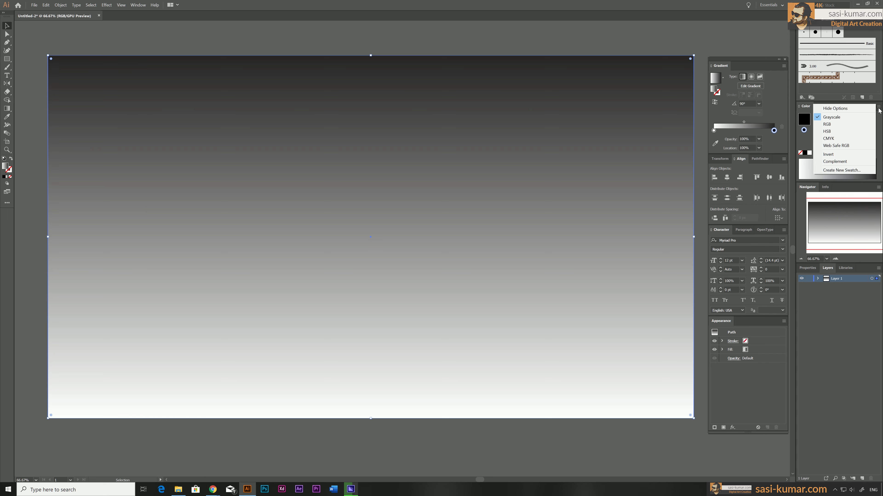
{"action": "left_click", "coordinate": [846, 124]}
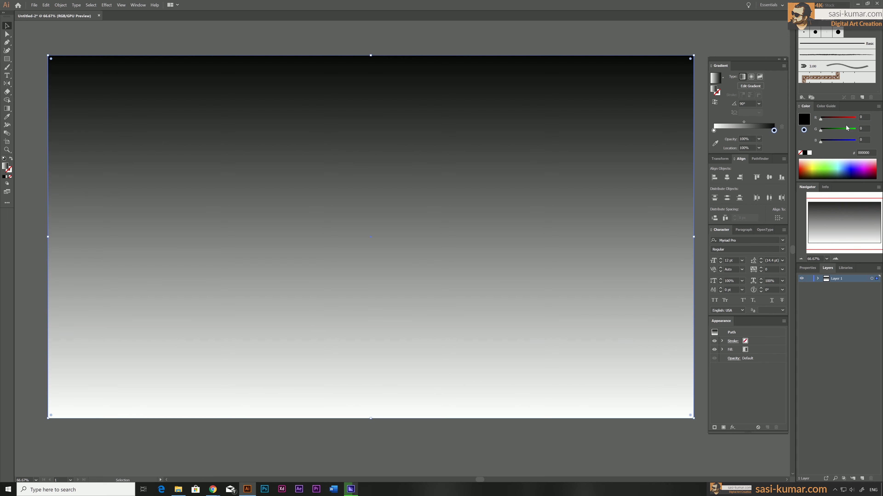
{"action": "left_click_drag", "start_coordinate": [813, 167], "coordinate": [798, 163]}
{"action": "left_click_drag", "start_coordinate": [838, 142], "coordinate": [842, 141]}
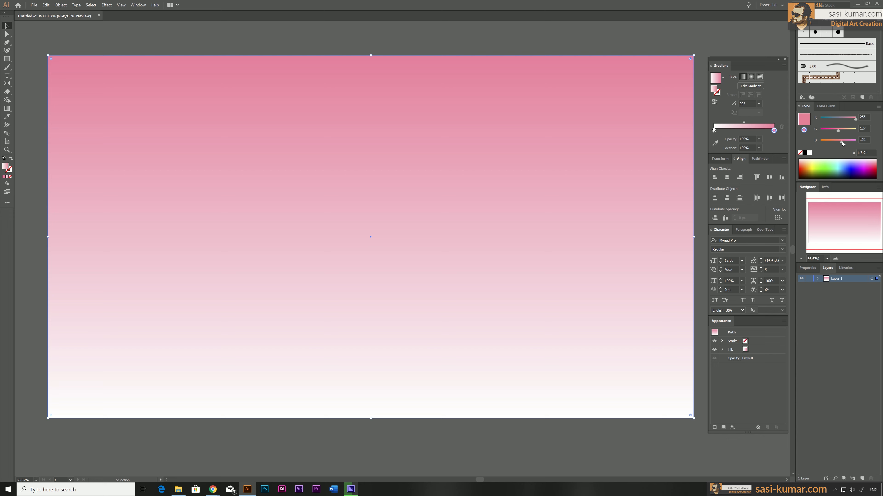
Switch the background gradient's white stop to RGB, recolor it orange with values 255, 182, 110, and deselect the rectangle.
{"action": "left_click", "coordinate": [713, 130]}
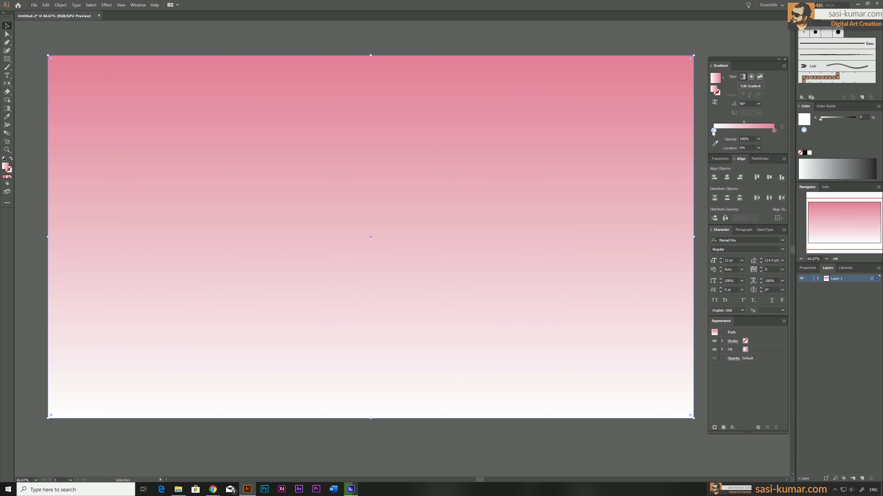
{"action": "left_click", "coordinate": [878, 106]}
{"action": "left_click", "coordinate": [859, 126]}
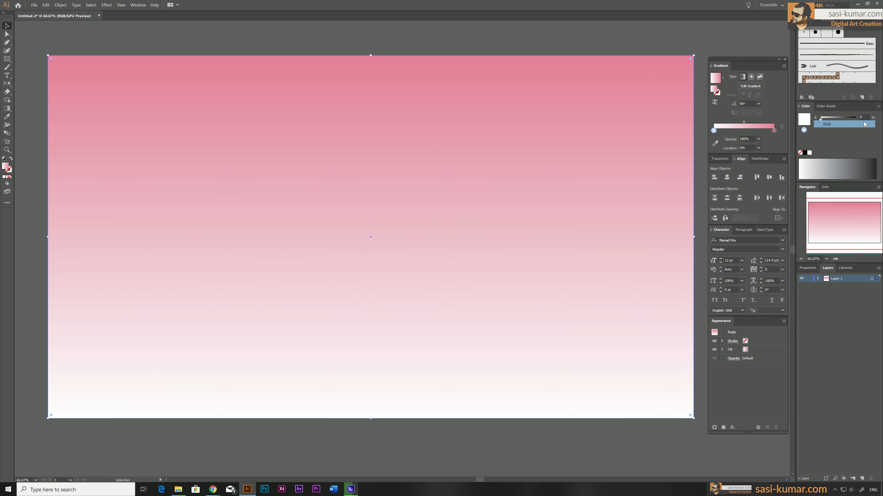
{"action": "left_click", "coordinate": [810, 161]}
{"action": "left_click", "coordinate": [809, 163]}
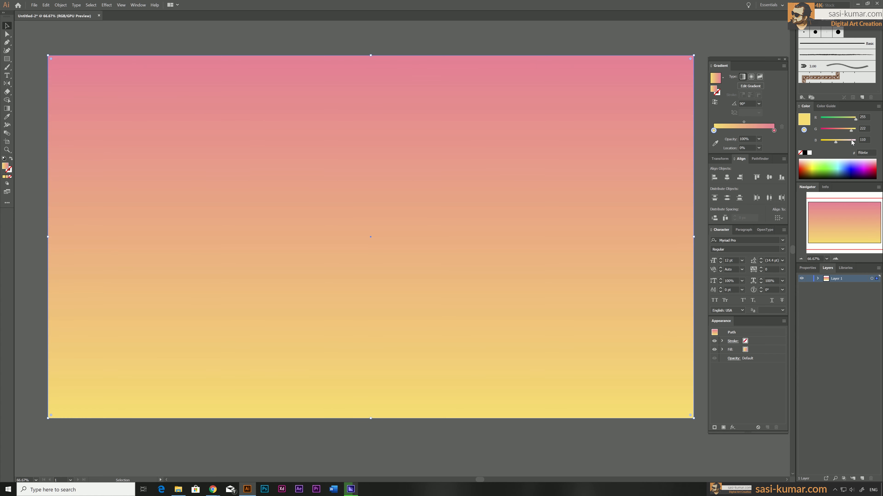
{"action": "left_click_drag", "start_coordinate": [852, 129], "coordinate": [852, 131]}
{"action": "left_click", "coordinate": [848, 130]}
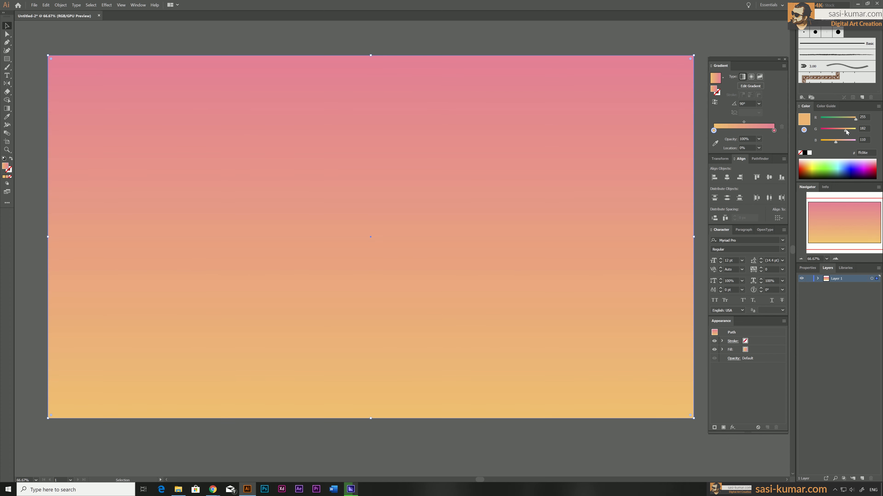
{"action": "left_click", "coordinate": [140, 36]}
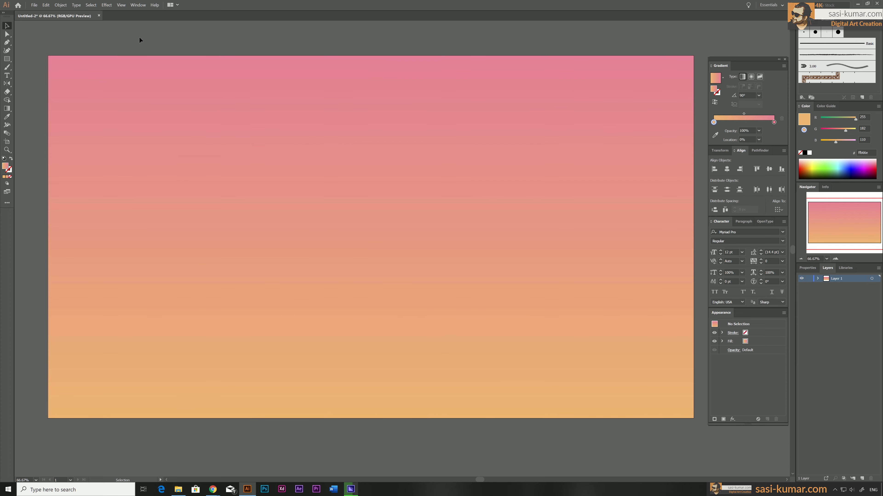
Draw a circle for the sun in the lower middle of the artboard.
{"action": "key", "text": "ctrl+minus"}
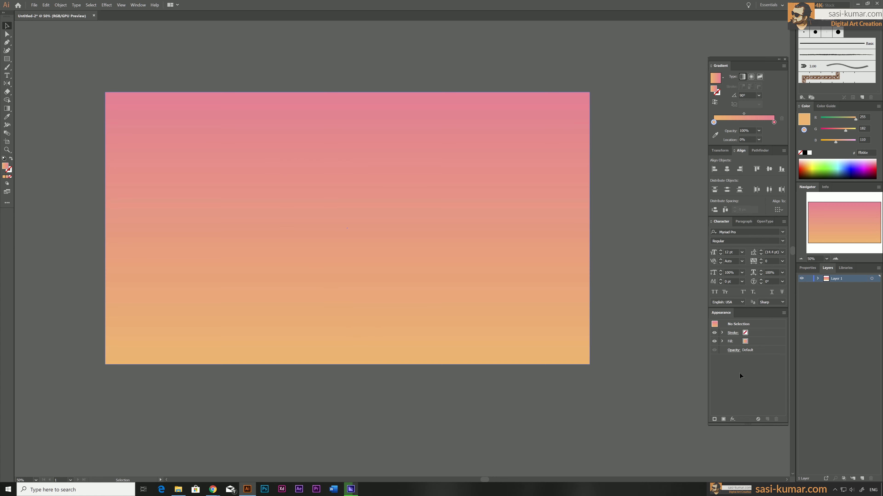
{"action": "left_click_drag", "start_coordinate": [7, 59], "coordinate": [23, 68]}
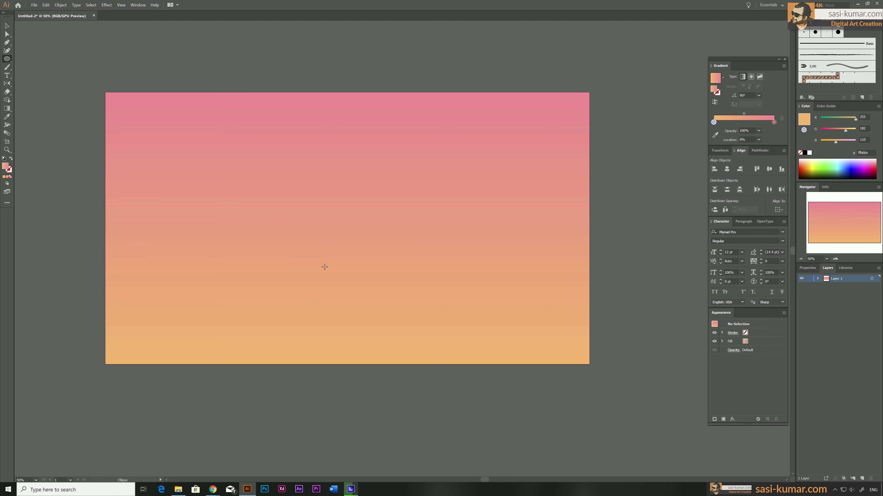
{"action": "left_click_drag", "start_coordinate": [321, 251], "coordinate": [373, 316]}
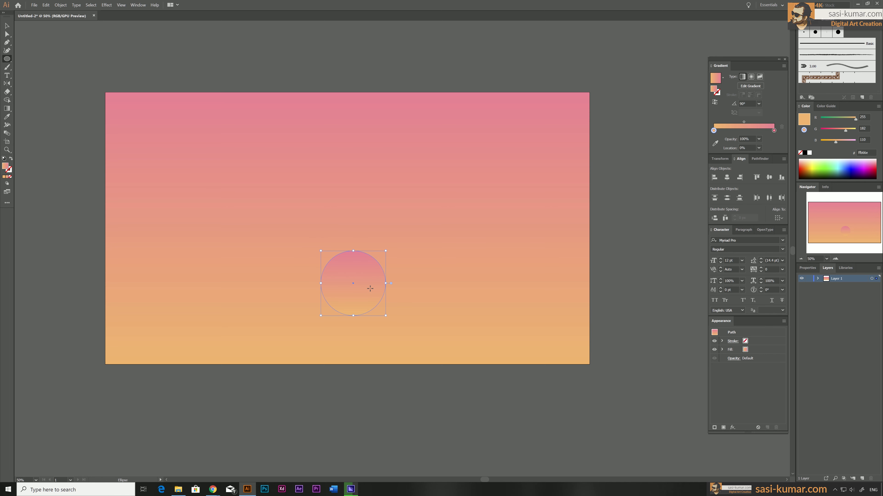
Recolor the pink stop of the circle's gradient to pale yellow with RGB values 255, 255, 212.
{"action": "left_click", "coordinate": [774, 130]}
{"action": "double_click", "coordinate": [773, 131]}
{"action": "left_click_drag", "start_coordinate": [734, 168], "coordinate": [753, 168]}
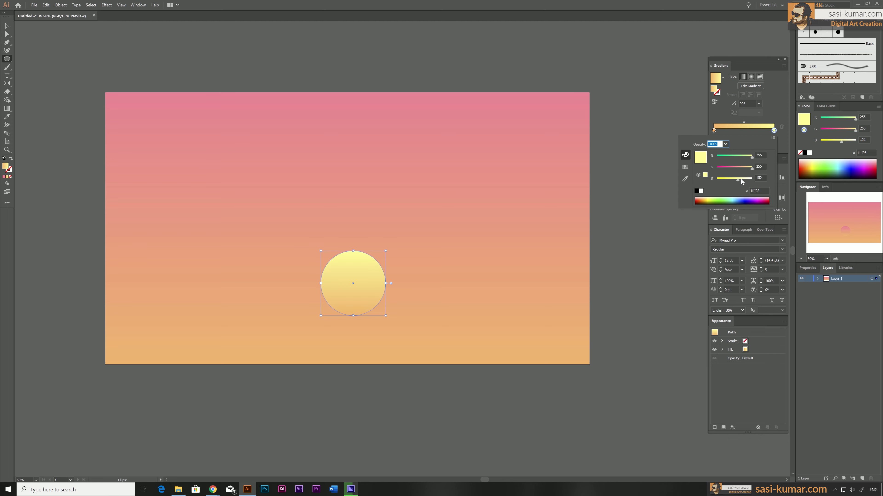
{"action": "left_click_drag", "start_coordinate": [746, 179], "coordinate": [746, 179]}
{"action": "left_click", "coordinate": [349, 52]}
{"action": "key", "text": "v"}
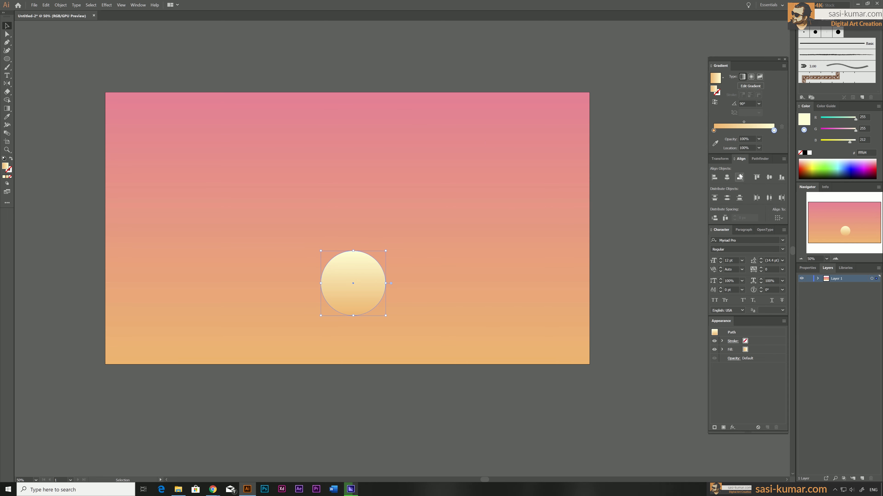
Center the sun circle horizontally relative to the artboard.
{"action": "left_click", "coordinate": [138, 5]}
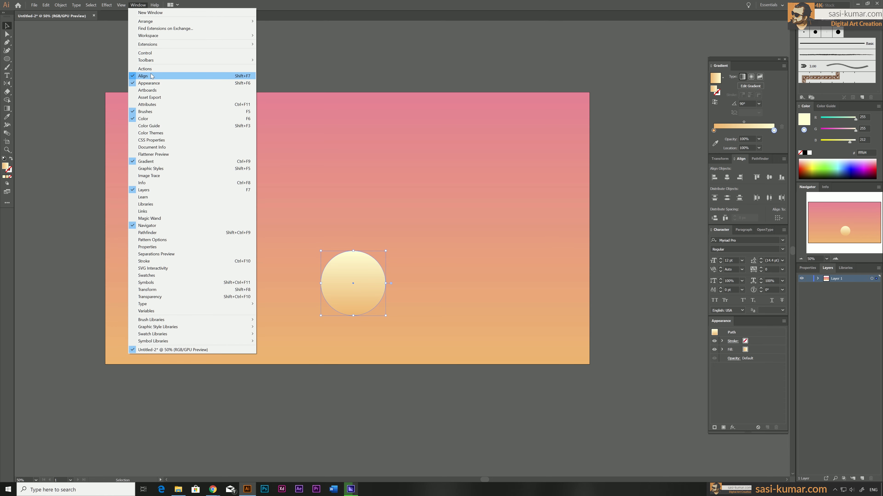
{"action": "left_click", "coordinate": [143, 76]}
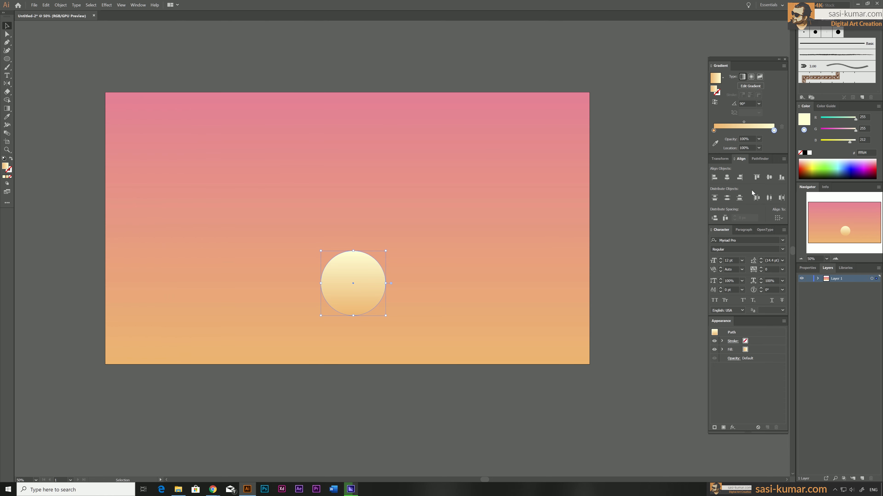
{"action": "left_click", "coordinate": [779, 218]}
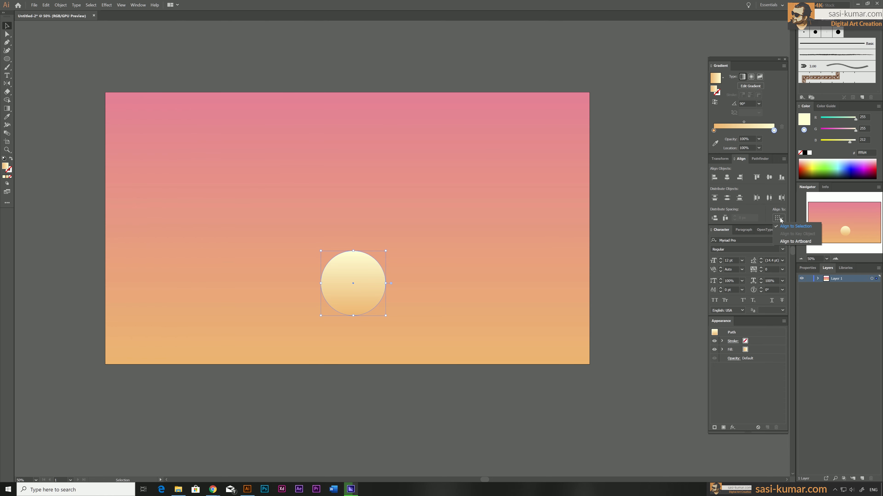
{"action": "left_click", "coordinate": [783, 244]}
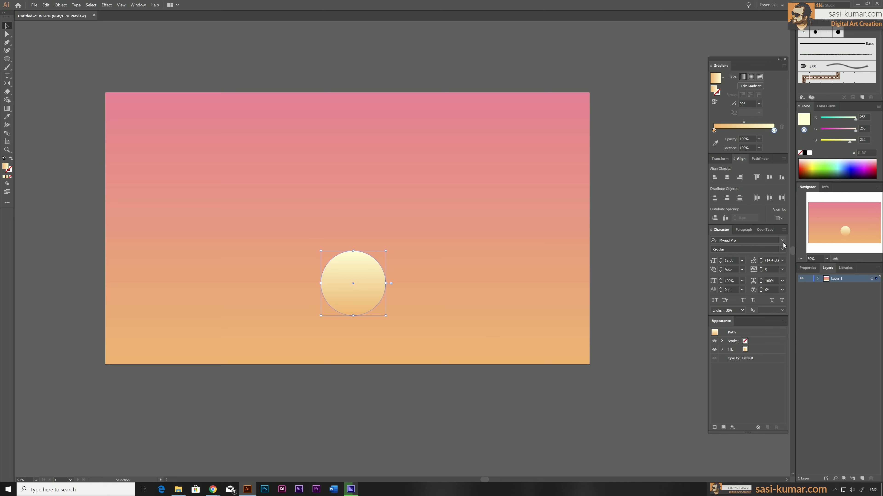
{"action": "left_click", "coordinate": [727, 177]}
Move the sun circle straight up to about the middle of the artboard and deselect it.
{"action": "key", "text": "Up"}
{"action": "key", "text": "Up"}
{"action": "key", "text": "Up"}
{"action": "key", "text": "Up"}
{"action": "key", "text": "Up"}
{"action": "key", "text": "Up"}
{"action": "key", "text": "Up"}
{"action": "key", "text": "Up"}
{"action": "key", "text": "Up"}
{"action": "key", "text": "Up"}
{"action": "key", "text": "Up"}
{"action": "key", "text": "Up"}
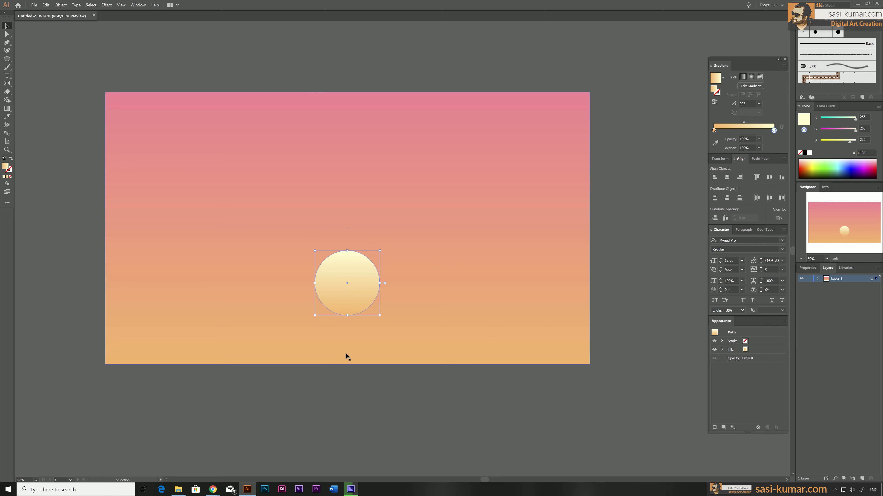
{"action": "key", "text": "Up"}
{"action": "key", "text": "Up"}
{"action": "key", "text": "Up"}
{"action": "key", "text": "Up"}
{"action": "key", "text": "Up"}
{"action": "key", "text": "Up"}
{"action": "key", "text": "Up"}
{"action": "key", "text": "Up"}
{"action": "key", "text": "Up"}
{"action": "key", "text": "Up"}
{"action": "key", "text": "Up"}
{"action": "key", "text": "Up"}
{"action": "key", "text": "Up"}
{"action": "key", "text": "Up"}
{"action": "key", "text": "Up"}
{"action": "key", "text": "Up"}
{"action": "key", "text": "Up"}
{"action": "key", "text": "Up"}
{"action": "key", "text": "Up"}
{"action": "key", "text": "Up"}
{"action": "left_click_drag", "start_coordinate": [351, 263], "coordinate": [350, 221]}
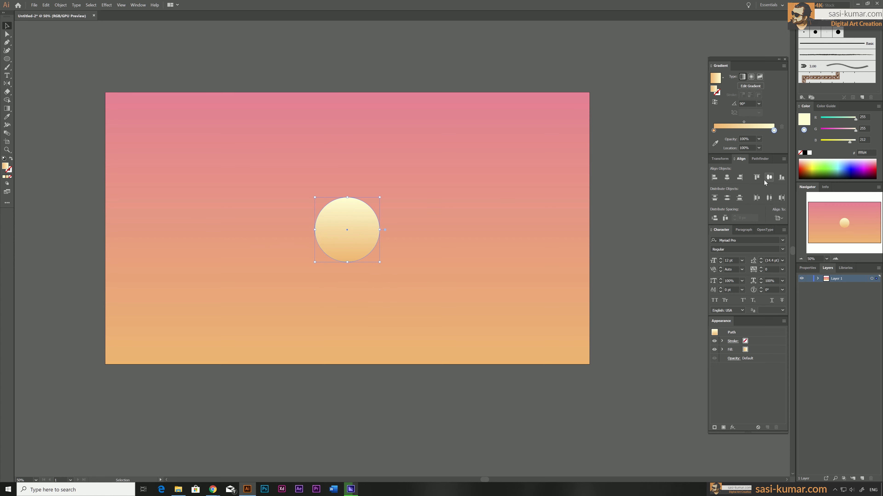
{"action": "left_click", "coordinate": [320, 68]}
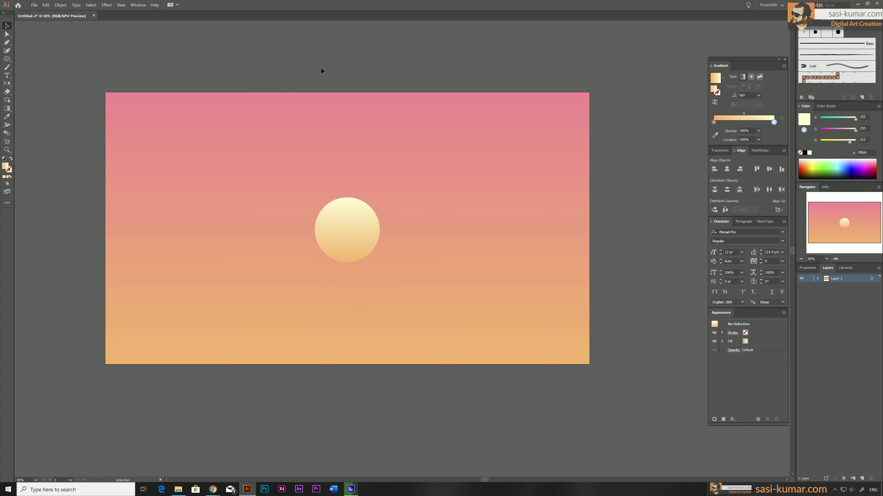
Rename the existing layer to BG and add a new layer above it named Wave-01.
{"action": "double_click", "coordinate": [834, 279]}
{"action": "type", "text": "N"}
{"action": "left_click", "coordinate": [861, 479]}
{"action": "double_click", "coordinate": [836, 279]}
{"action": "type", "text": "Wave-01"}
{"action": "key", "text": "Return"}
Draw a wide rectangle over the artboard's lower half on the Wave-01 layer and widen it well beyond both artboard sides.
{"action": "left_click", "coordinate": [7, 59]}
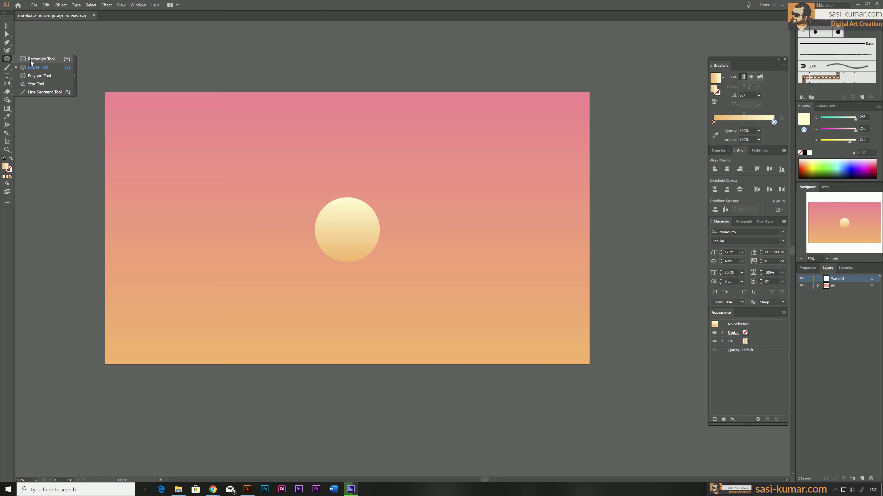
{"action": "left_click", "coordinate": [41, 59]}
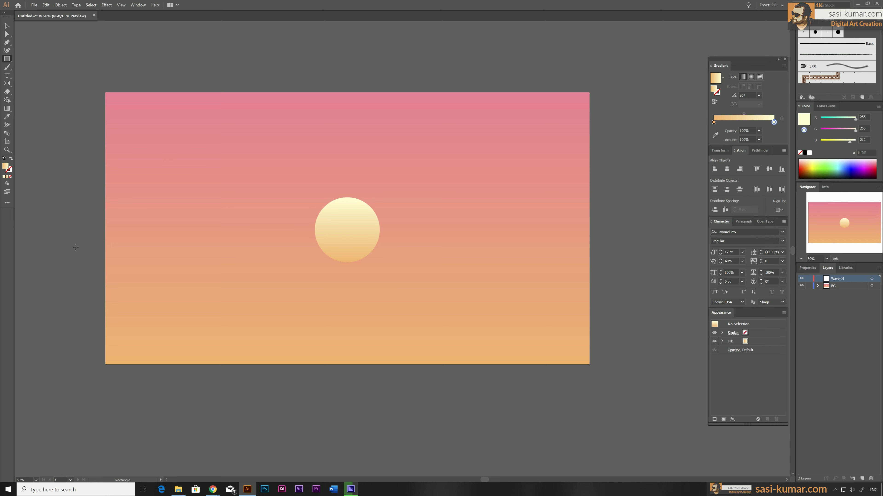
{"action": "mouse_move", "coordinate": [36, 238]}
{"action": "left_mouse_down"}
{"action": "mouse_move", "coordinate": [239, 310]}
{"action": "mouse_move", "coordinate": [647, 375]}
{"action": "mouse_move", "coordinate": [680, 395]}
{"action": "left_mouse_up"}
{"action": "key", "text": "v"}
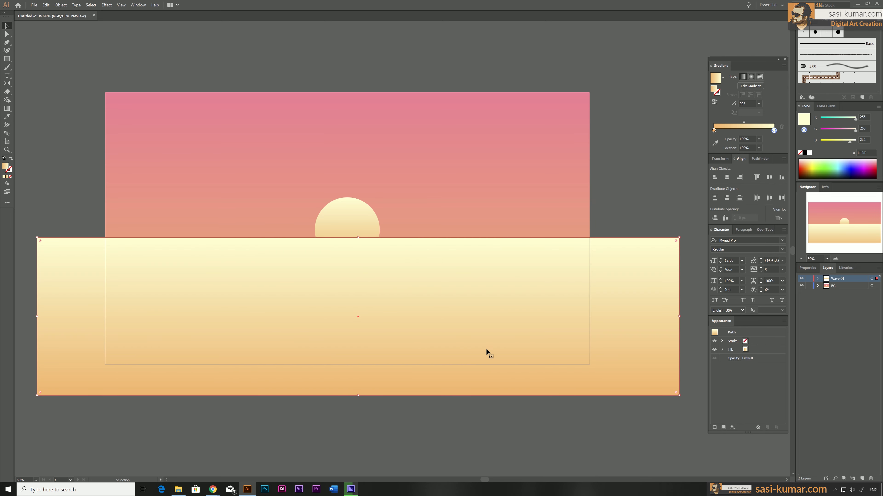
{"action": "key", "text": "ctrl+minus"}
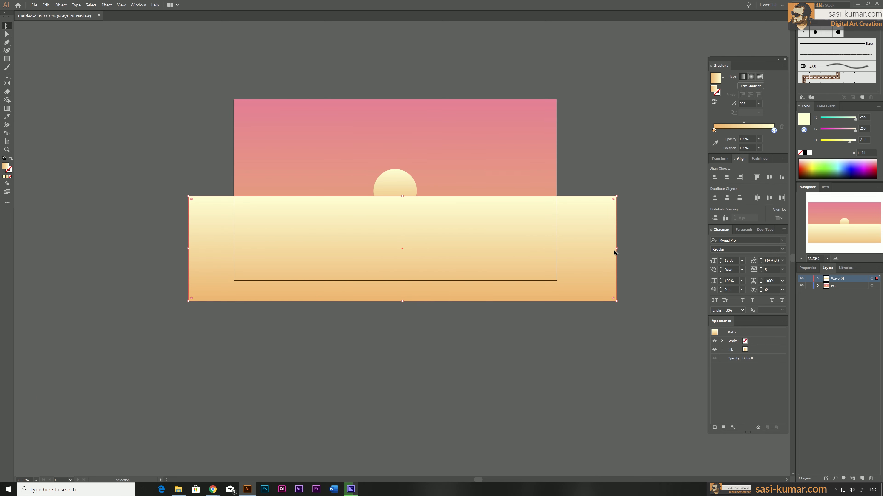
{"action": "left_click_drag", "start_coordinate": [615, 249], "coordinate": [672, 251]}
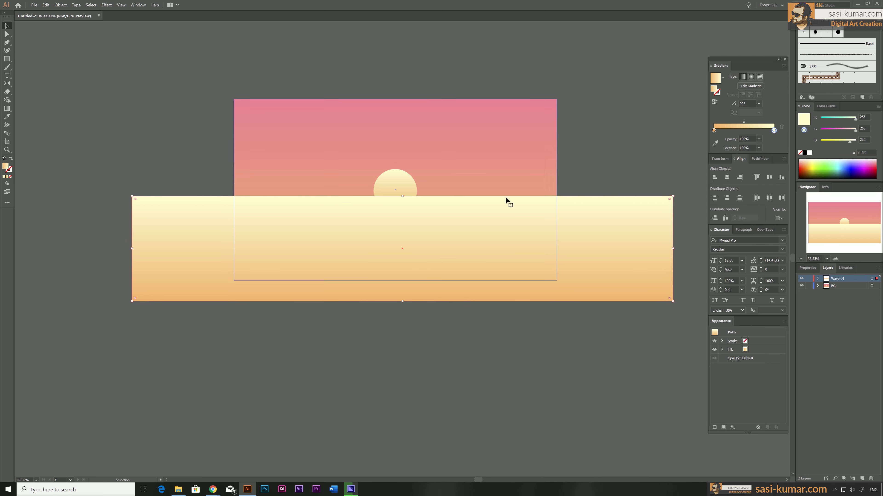
Recolor the wide rectangle with the peach #F8B195 swatch from the evening sun color theme.
{"action": "left_click", "coordinate": [347, 400]}
{"action": "left_click", "coordinate": [372, 253]}
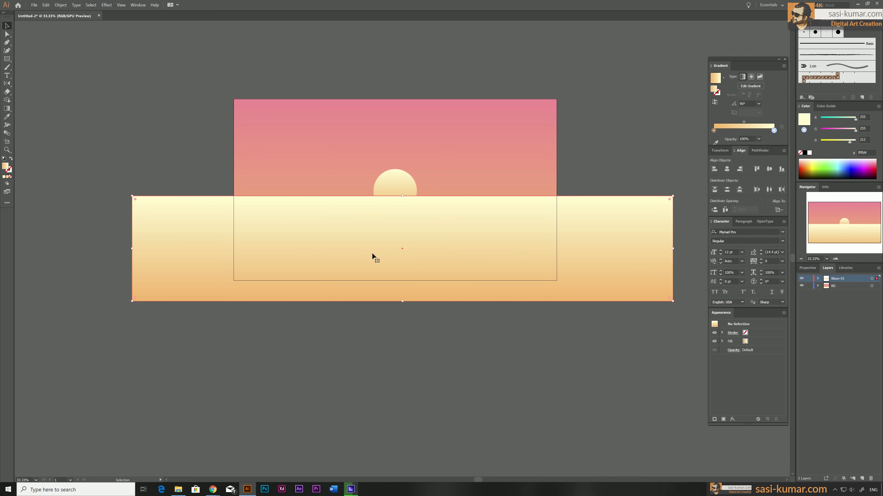
{"action": "key", "text": "ctrl+plus"}
{"action": "key", "text": "space"}
{"action": "left_click_drag", "start_coordinate": [398, 279], "coordinate": [386, 300]}
{"action": "scroll", "coordinate": [494, 355], "scroll_direction": "right", "scroll_amount": 1}
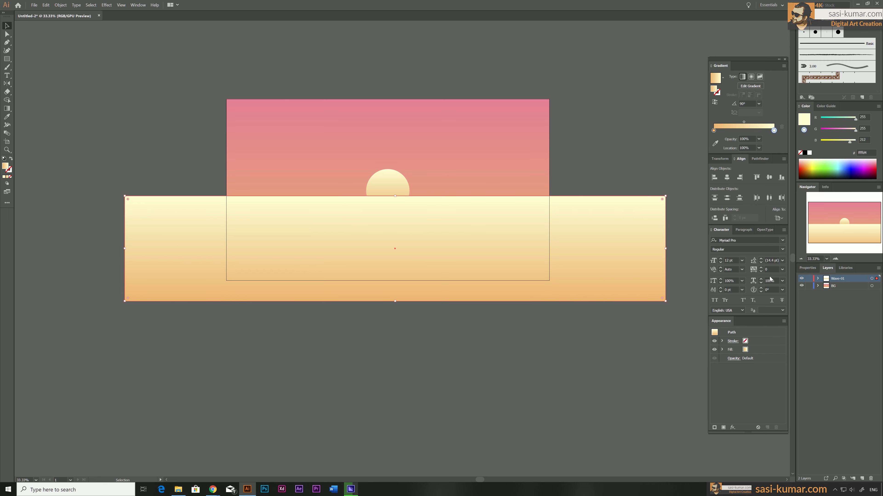
{"action": "left_click", "coordinate": [846, 268]}
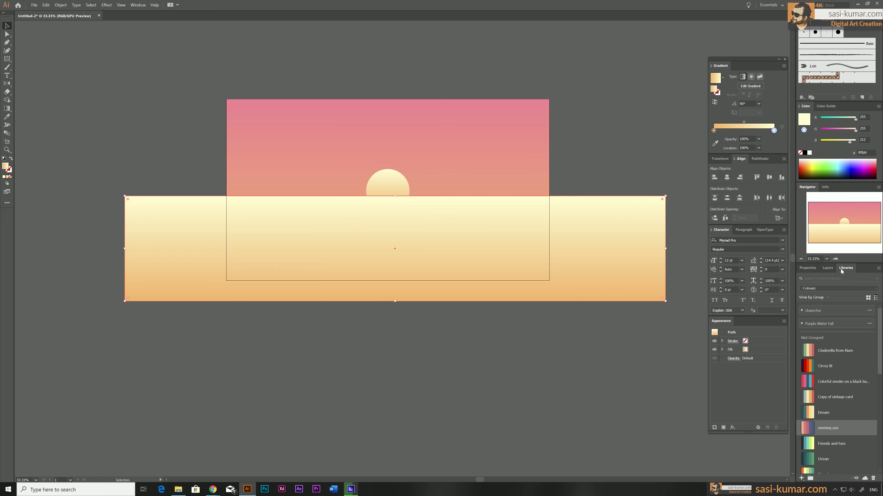
{"action": "mouse_move", "coordinate": [804, 435]}
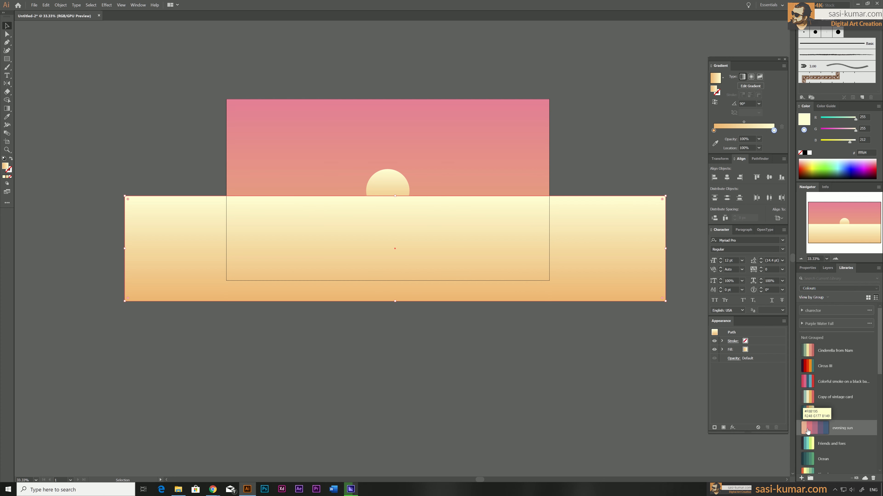
{"action": "left_click", "coordinate": [805, 435]}
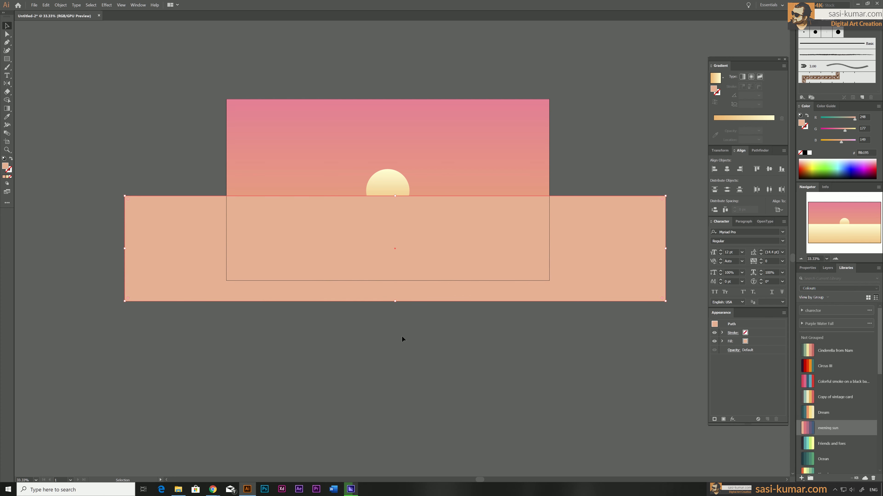
Start a Zig Zag distort effect on the peach rectangle with the preview on and smooth points.
{"action": "left_click", "coordinate": [323, 347]}
{"action": "left_click", "coordinate": [156, 240]}
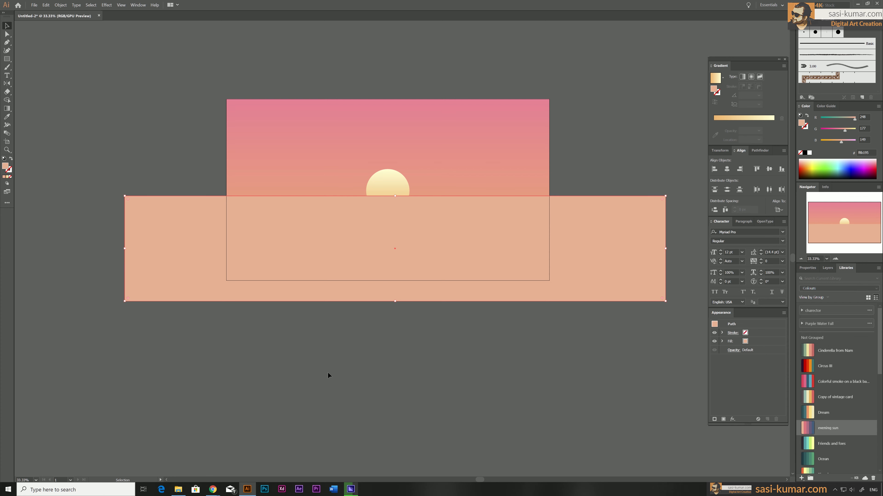
{"action": "left_click", "coordinate": [400, 358]}
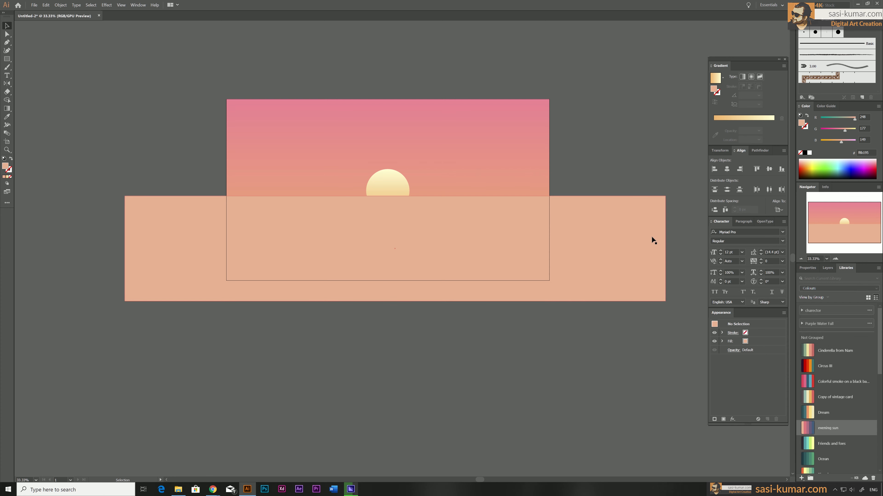
{"action": "left_click", "coordinate": [627, 234]}
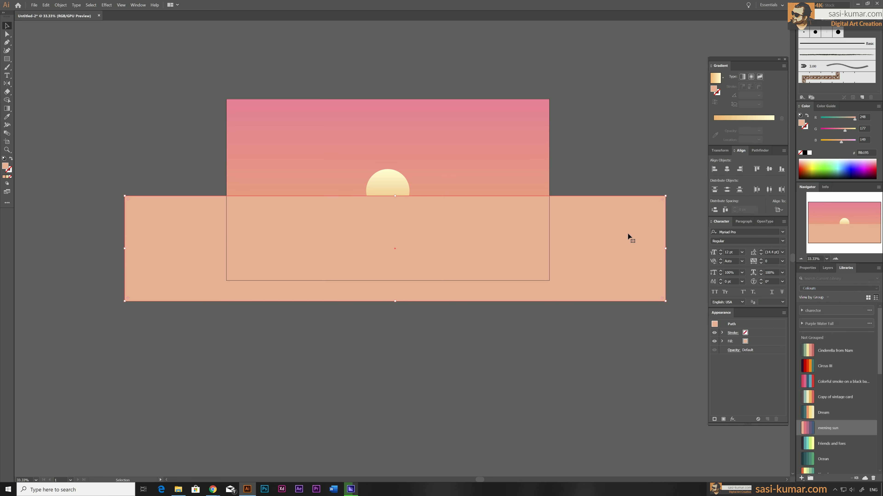
{"action": "left_click", "coordinate": [106, 4]}
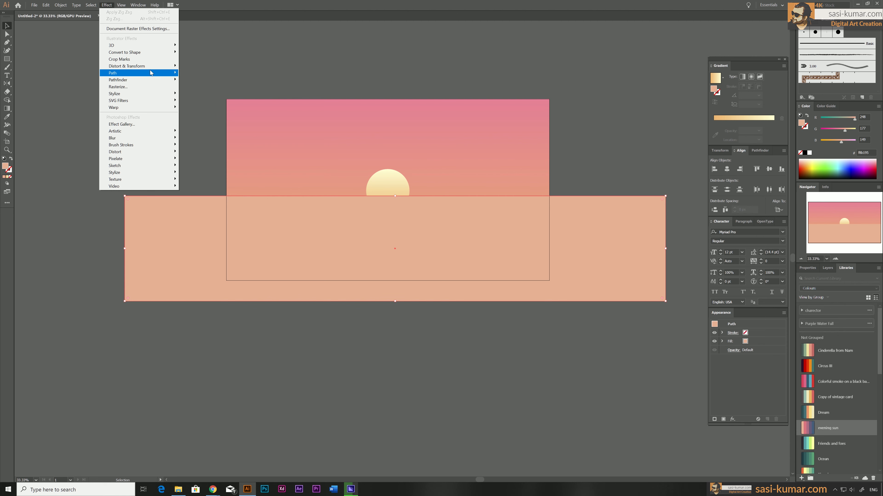
{"action": "mouse_move", "coordinate": [153, 66]}
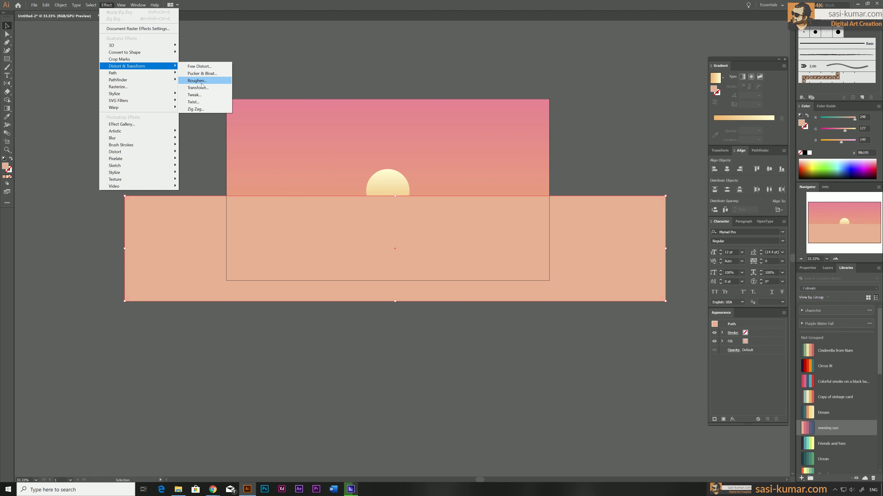
{"action": "left_click", "coordinate": [195, 109]}
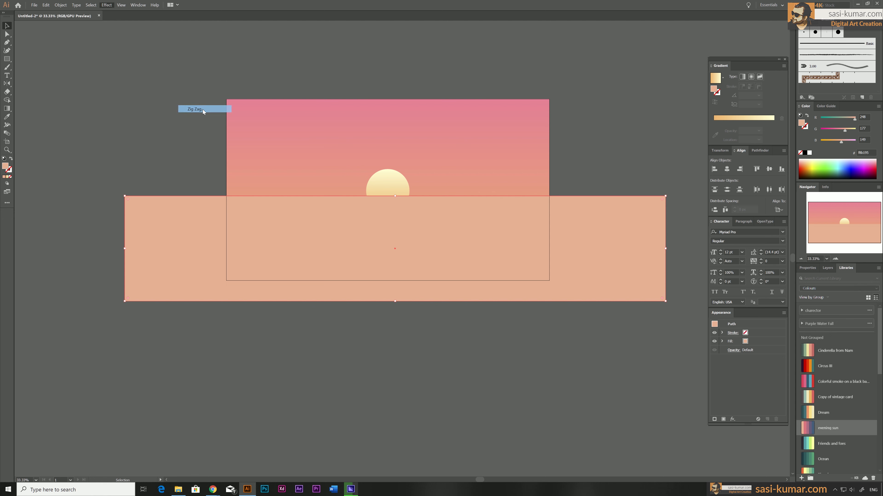
{"action": "left_click", "coordinate": [436, 143]}
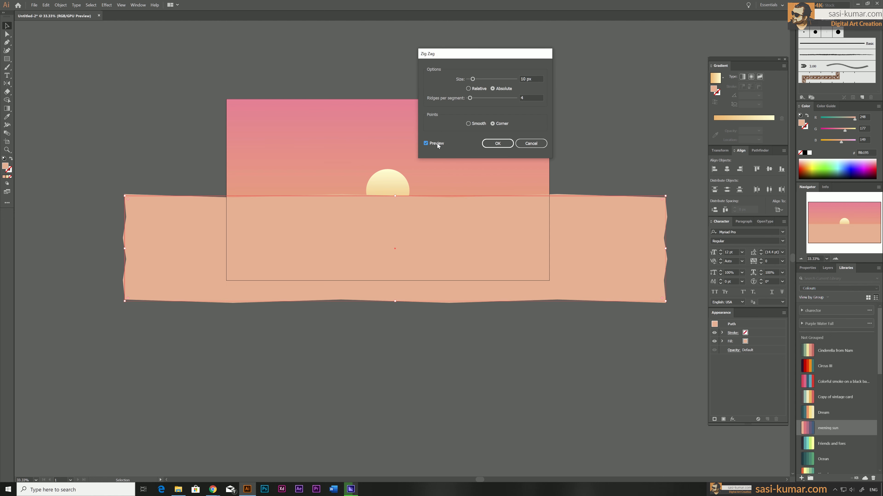
{"action": "left_click", "coordinate": [468, 124]}
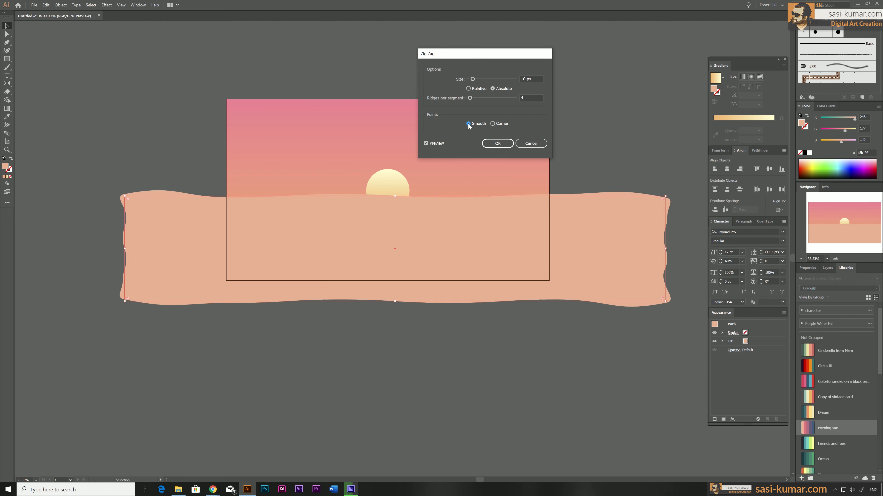
Set the Zig Zag size to 20 px with 4 ridges per segment, apply the effect and deselect the shape.
{"action": "left_click_drag", "start_coordinate": [525, 78], "coordinate": [518, 78]}
{"action": "type", "text": "20"}
{"action": "key", "text": "Tab"}
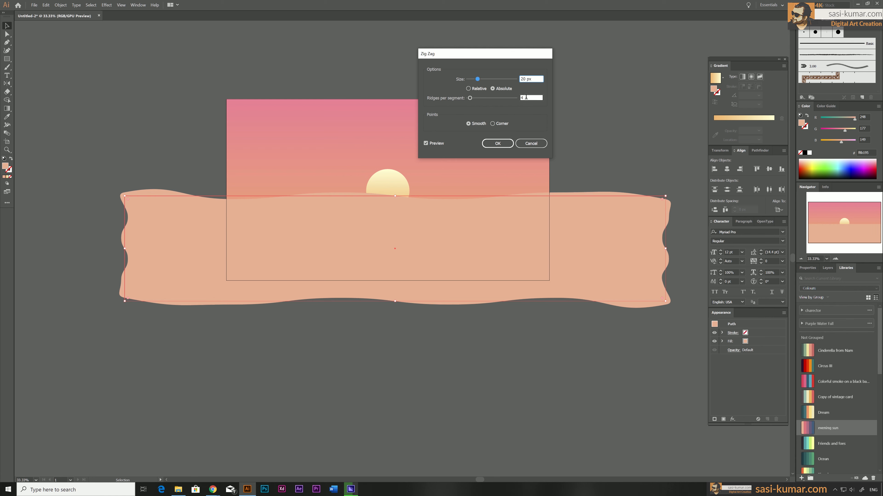
{"action": "key", "text": "Down"}
{"action": "key", "text": "Down"}
{"action": "left_click", "coordinate": [495, 143]}
{"action": "left_click", "coordinate": [235, 55]}
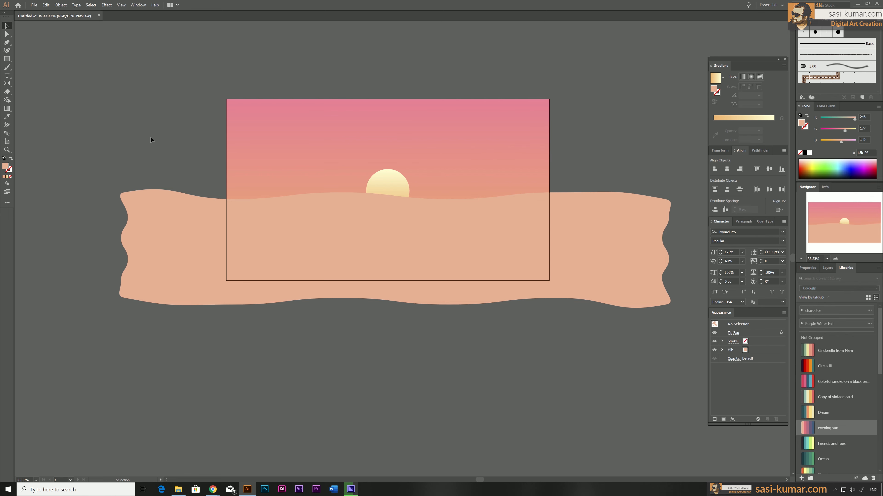
Duplicate the peach wave four times, staggering the copies downward with slight sideways offsets, and deselect.
{"action": "left_click_drag", "start_coordinate": [191, 203], "coordinate": [153, 192]}
{"action": "left_click", "coordinate": [149, 199]}
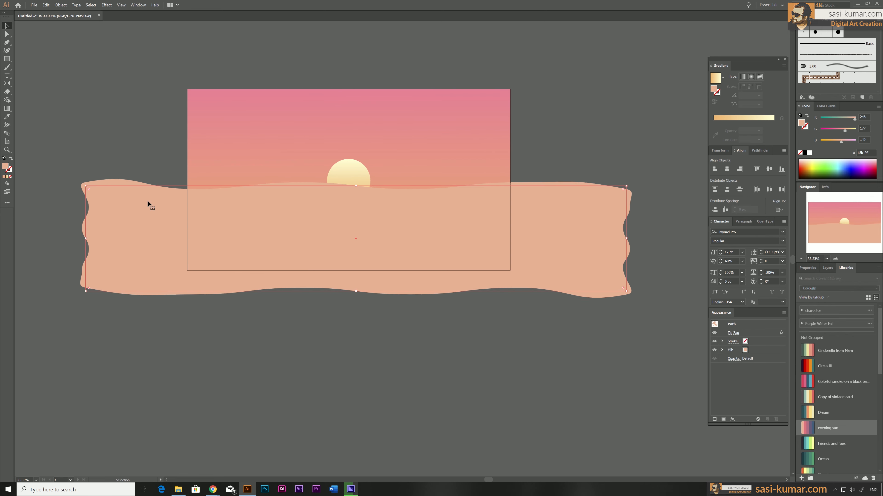
{"action": "left_click_drag", "start_coordinate": [148, 201], "coordinate": [138, 332]}
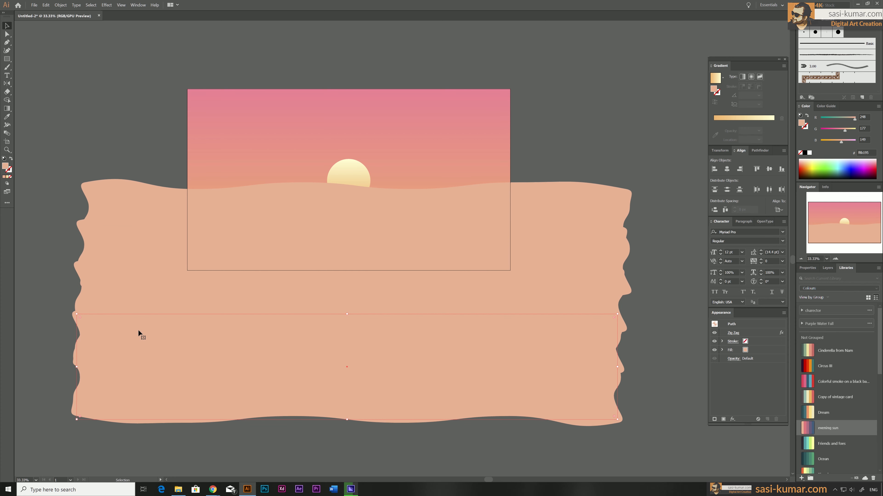
{"action": "mouse_move", "coordinate": [138, 330]}
{"action": "left_mouse_down"}
{"action": "mouse_move", "coordinate": [125, 240]}
{"action": "mouse_move", "coordinate": [117, 276]}
{"action": "mouse_move", "coordinate": [113, 262]}
{"action": "mouse_move", "coordinate": [124, 355]}
{"action": "mouse_move", "coordinate": [126, 284]}
{"action": "mouse_move", "coordinate": [134, 325]}
{"action": "left_mouse_up"}
{"action": "left_click", "coordinate": [603, 155]}
Recolor the four wave copies from top to bottom pink, mauve, purple and blue with the evening sun swatches.
{"action": "left_click", "coordinate": [604, 228]}
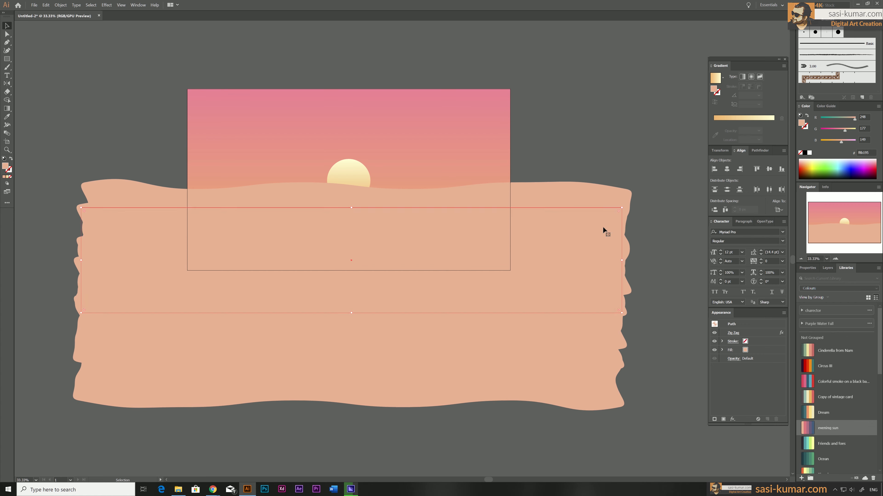
{"action": "left_click", "coordinate": [810, 432]}
{"action": "left_click", "coordinate": [594, 247]}
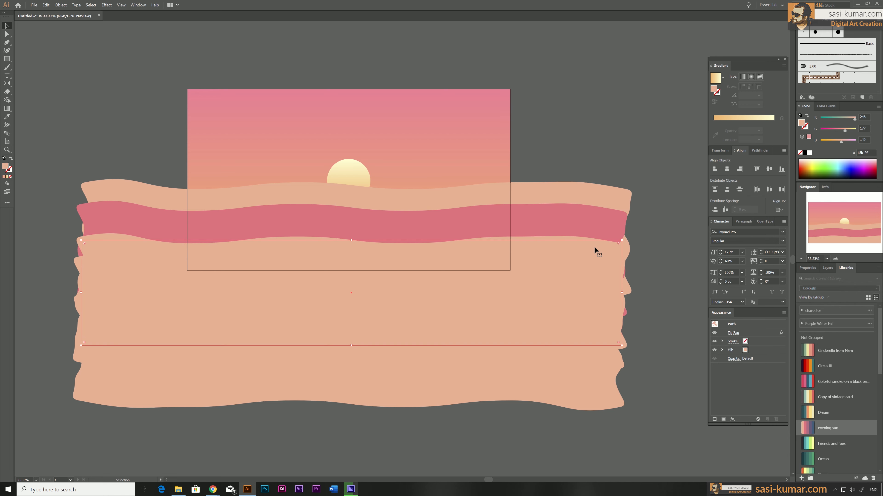
{"action": "left_click", "coordinate": [813, 431]}
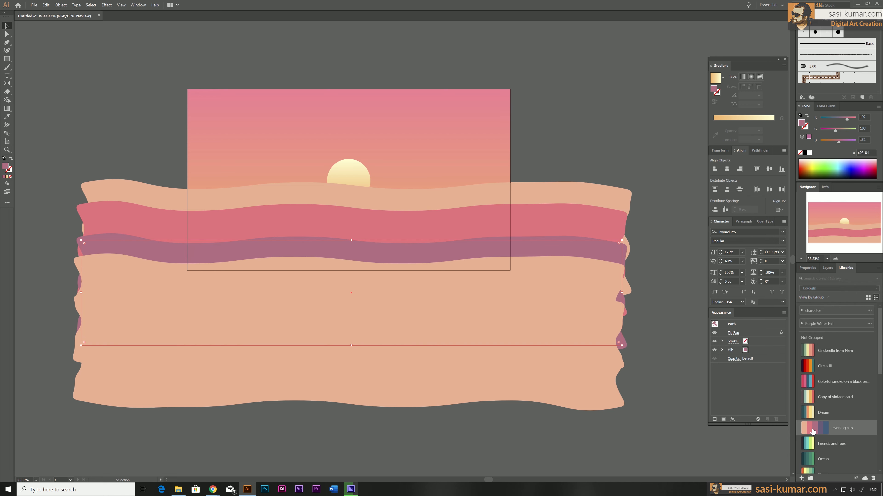
{"action": "left_click", "coordinate": [575, 289]}
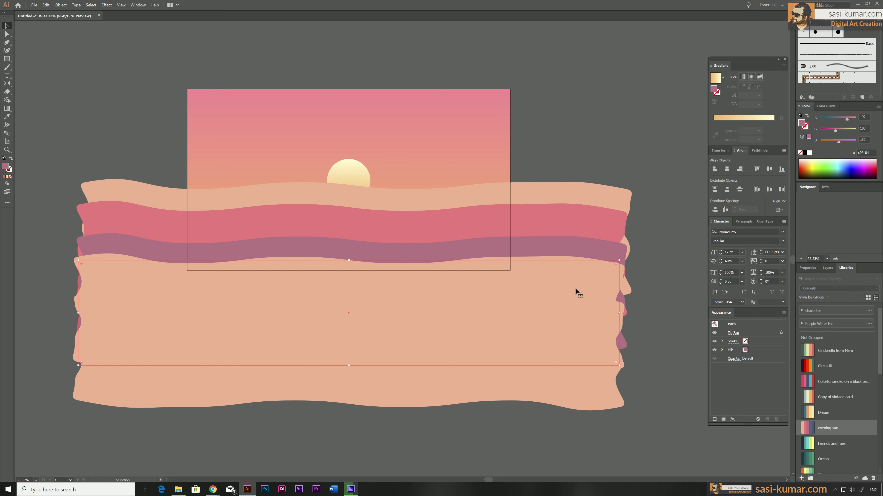
{"action": "left_click", "coordinate": [821, 429]}
{"action": "left_click", "coordinate": [548, 347]}
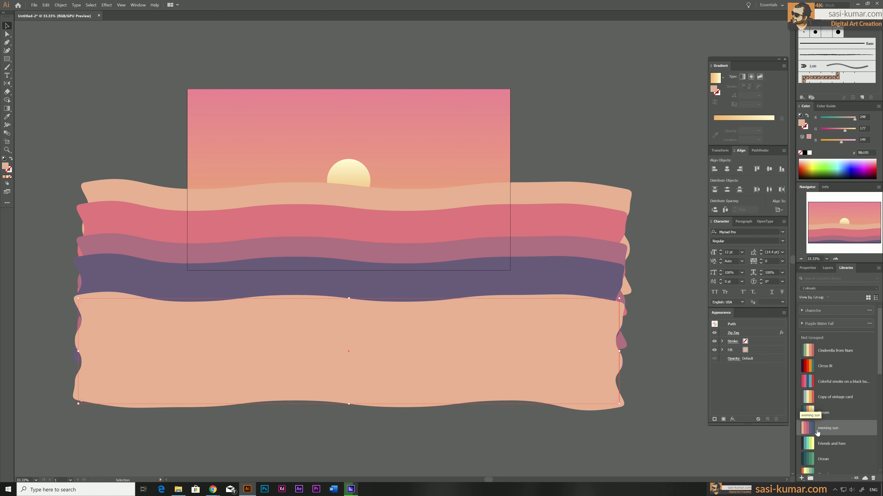
{"action": "left_click", "coordinate": [829, 431]}
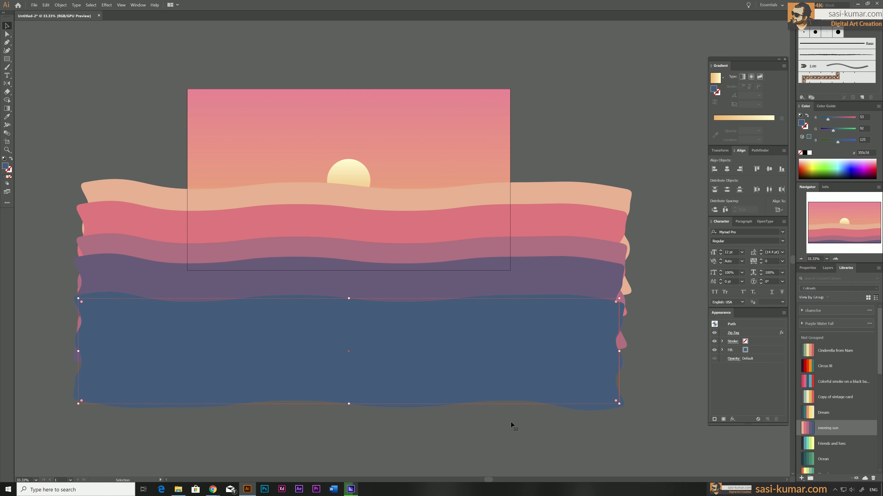
Shift the mauve wave down and raise the pink wave until only a thin peach strip remains above it.
{"action": "left_click_drag", "start_coordinate": [338, 258], "coordinate": [335, 284]}
{"action": "left_click", "coordinate": [319, 225]}
{"action": "left_click_drag", "start_coordinate": [548, 223], "coordinate": [545, 207]}
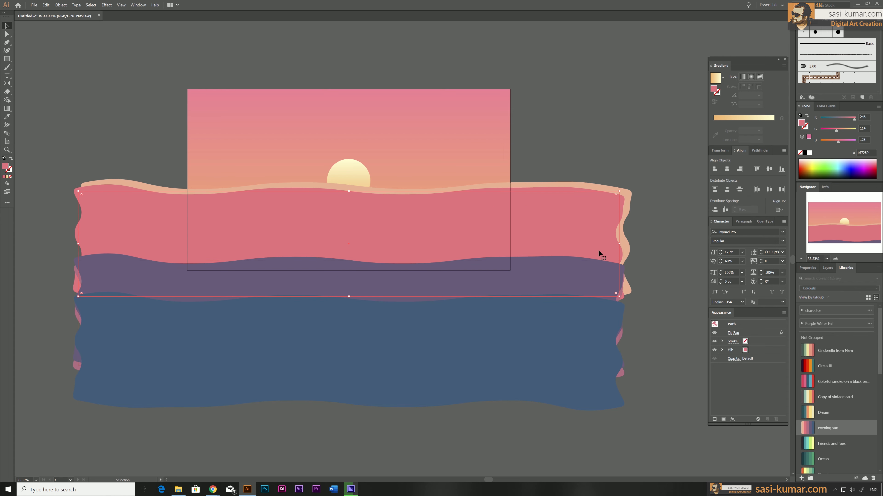
Raise the mauve, purple and blue waves into closely stacked bands just below the pink wave's crest, then deselect.
{"action": "left_click_drag", "start_coordinate": [575, 264], "coordinate": [499, 216]}
{"action": "left_click_drag", "start_coordinate": [468, 347], "coordinate": [424, 302]}
{"action": "left_click_drag", "start_coordinate": [433, 368], "coordinate": [436, 328]}
{"action": "key", "text": "shift+Up"}
{"action": "key", "text": "shift+Up"}
{"action": "key", "text": "shift+Up"}
{"action": "key", "text": "shift+Up"}
{"action": "key", "text": "shift+Up"}
{"action": "key", "text": "shift+Up"}
{"action": "key", "text": "shift+Up"}
{"action": "key", "text": "shift+Up"}
{"action": "key", "text": "shift+Up"}
{"action": "key", "text": "shift+Up"}
{"action": "key", "text": "shift+Up"}
{"action": "key", "text": "shift+Up"}
{"action": "key", "text": "shift+Up"}
{"action": "key", "text": "shift+Up"}
{"action": "key", "text": "shift+Up"}
{"action": "key", "text": "shift+Up"}
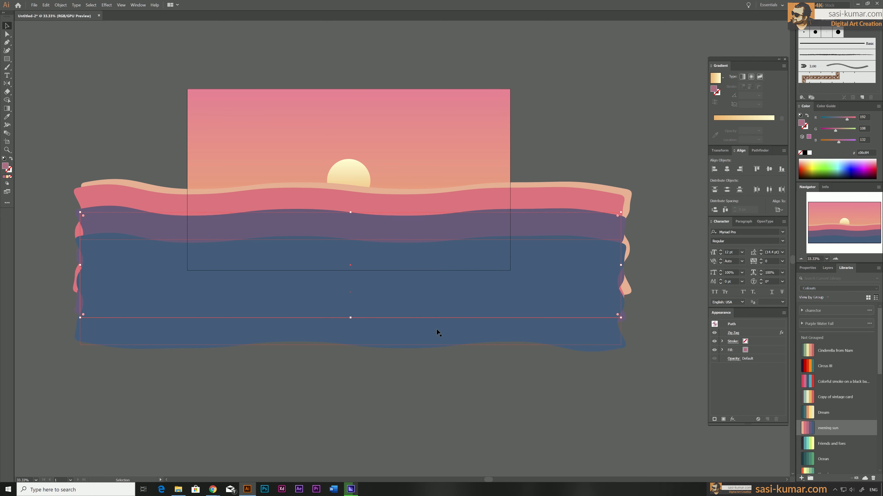
{"action": "left_click", "coordinate": [564, 406]}
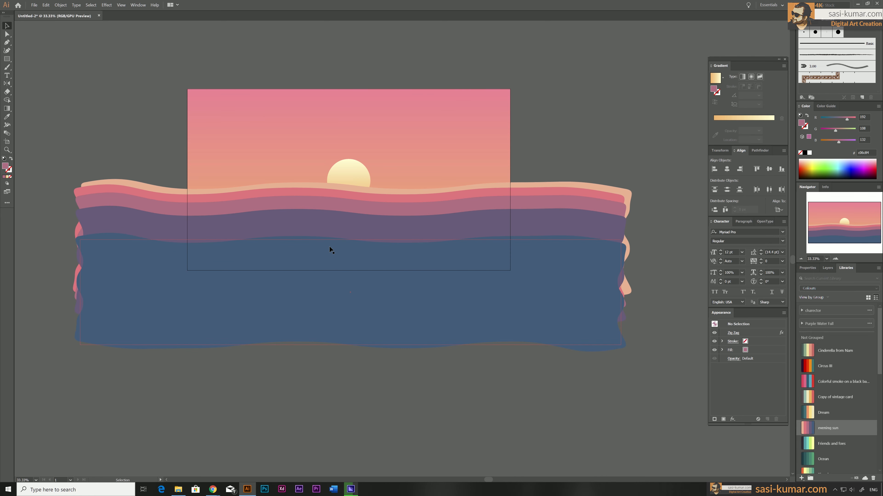
Edit the mauve wave's Zig Zag effect to 6 ridges per segment with a larger size.
{"action": "left_click", "coordinate": [575, 189]}
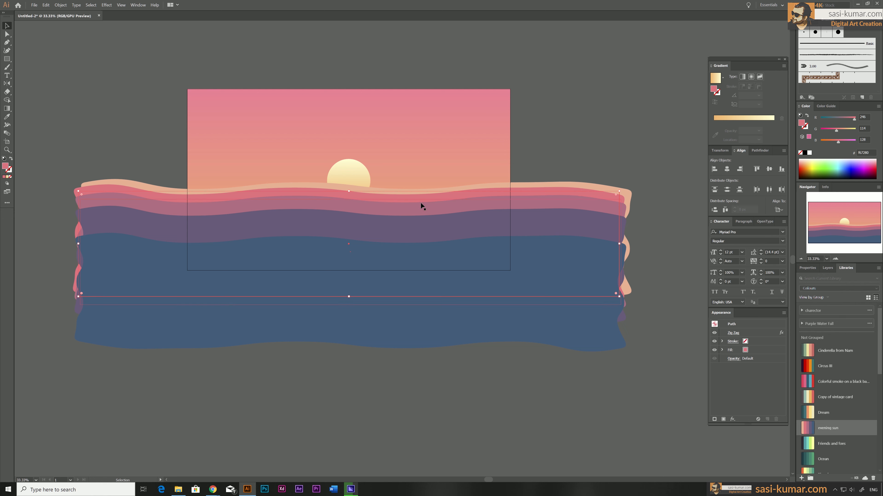
{"action": "left_click", "coordinate": [405, 207]}
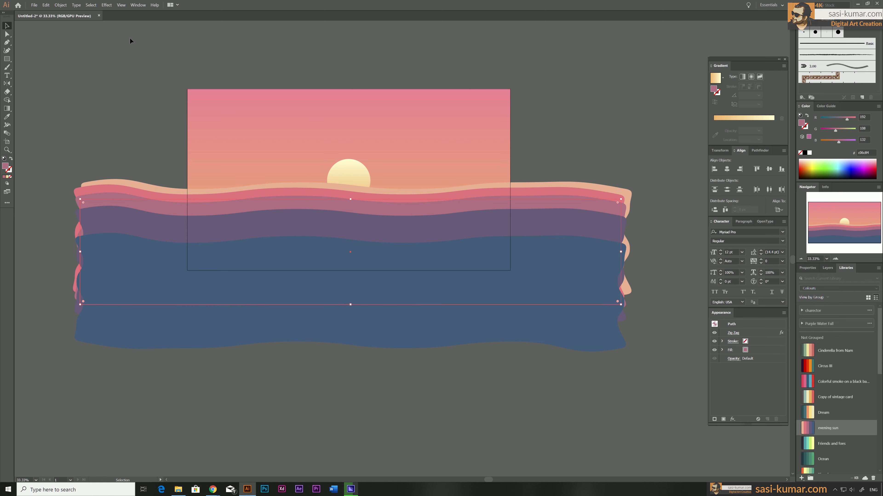
{"action": "left_click", "coordinate": [397, 237], "text": "shift"}
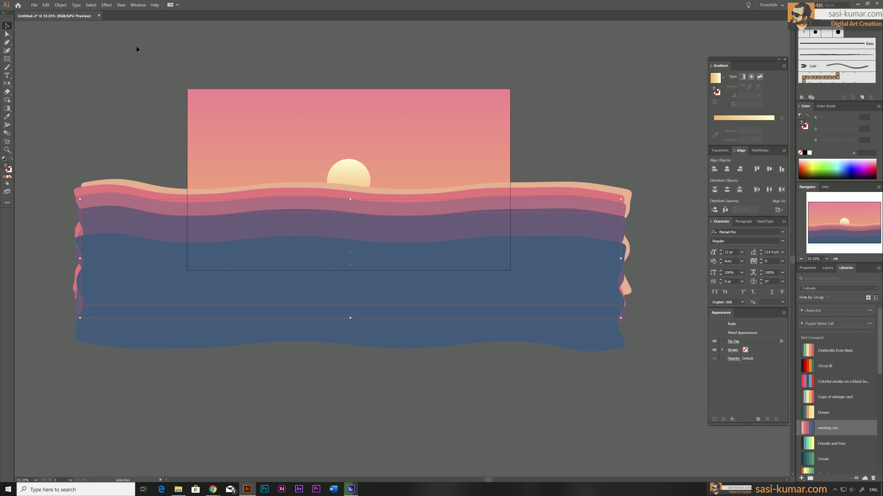
{"action": "left_click", "coordinate": [146, 203]}
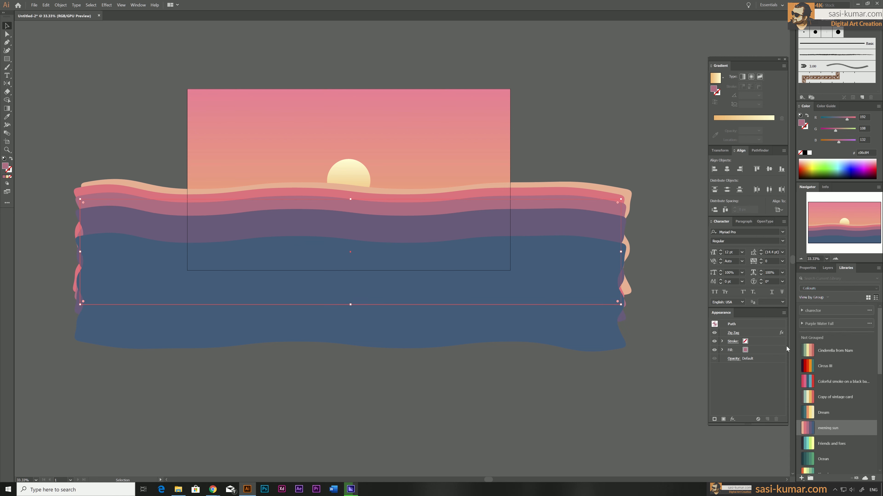
{"action": "left_click", "coordinate": [734, 333]}
{"action": "key", "text": "Tab"}
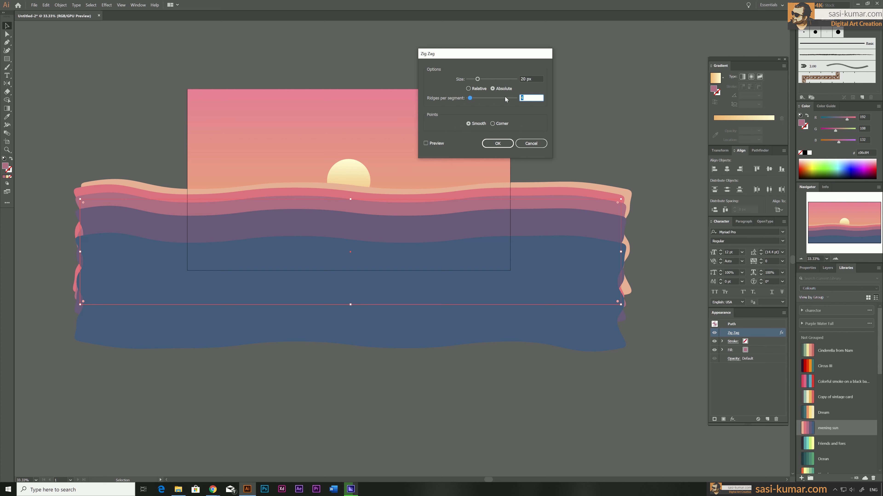
{"action": "left_click", "coordinate": [525, 79]}
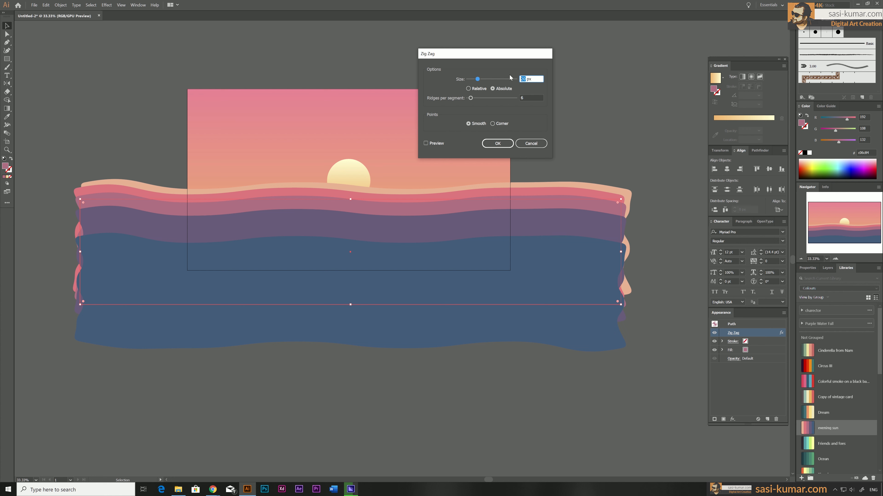
{"action": "left_click", "coordinate": [497, 144]}
Set the purple wave's Zig Zag effect to a size of 40 px and 6 ridges per segment.
{"action": "left_click", "coordinate": [489, 238]}
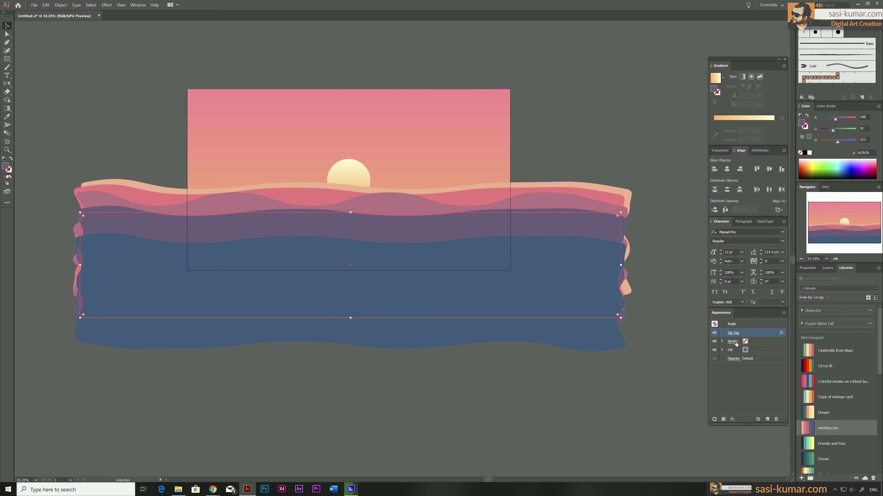
{"action": "left_click", "coordinate": [733, 333]}
{"action": "double_click", "coordinate": [524, 79]}
{"action": "type", "text": "40"}
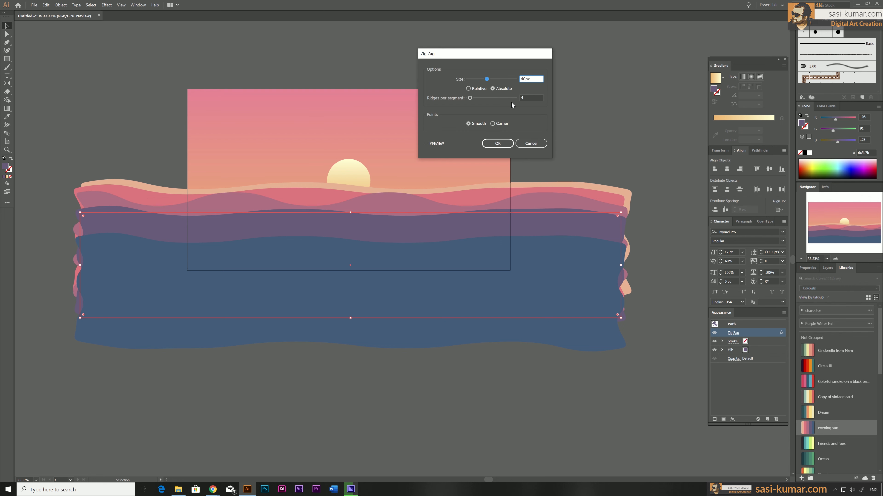
{"action": "key", "text": "Tab"}
{"action": "type", "text": "6"}
{"action": "left_click", "coordinate": [500, 144]}
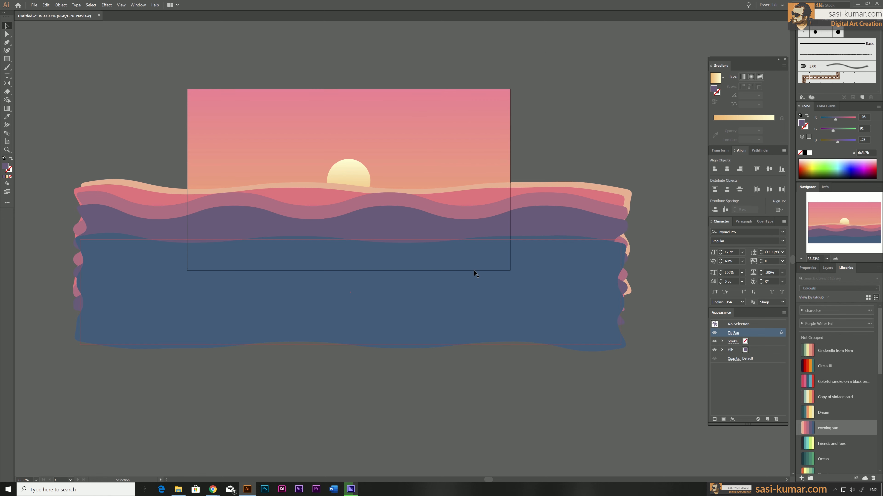
Set the blue wave's Zig Zag effect to a size of 50 px with more ridges per segment, then deselect it.
{"action": "left_click", "coordinate": [733, 333]}
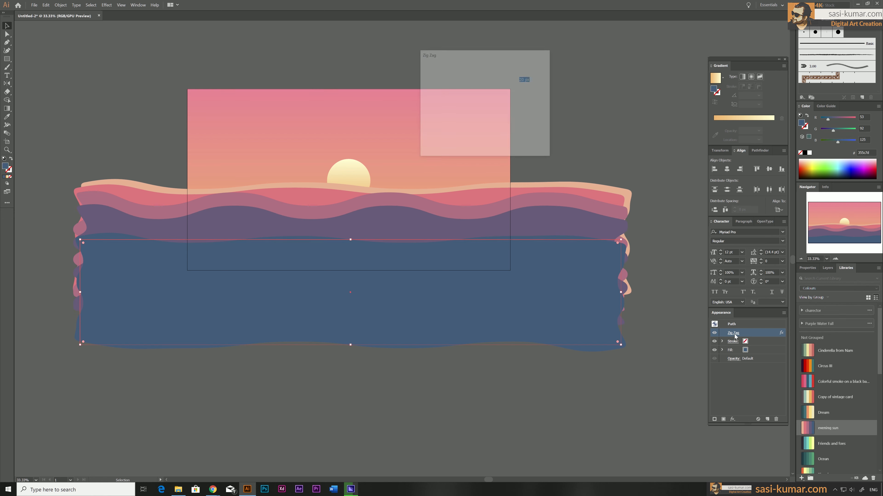
{"action": "left_click_drag", "start_coordinate": [527, 79], "coordinate": [511, 80]}
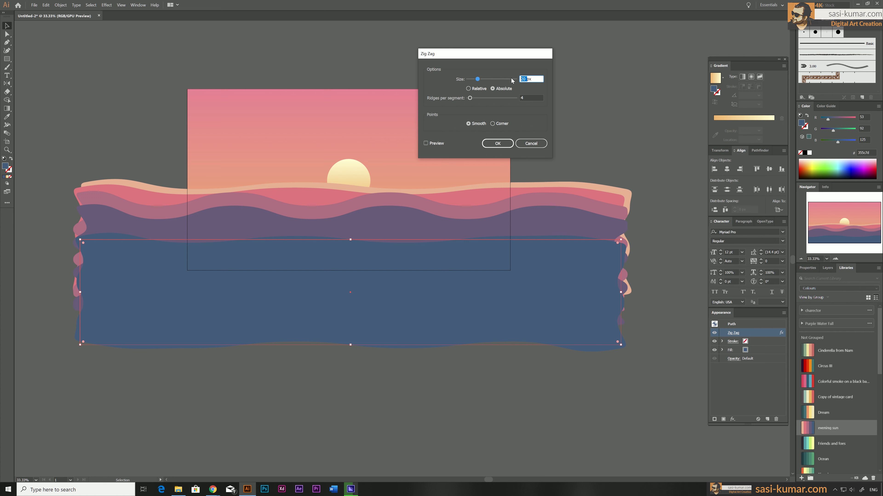
{"action": "type", "text": "50"}
{"action": "key", "text": "Tab"}
{"action": "left_click", "coordinate": [497, 144]}
{"action": "left_click", "coordinate": [618, 123]}
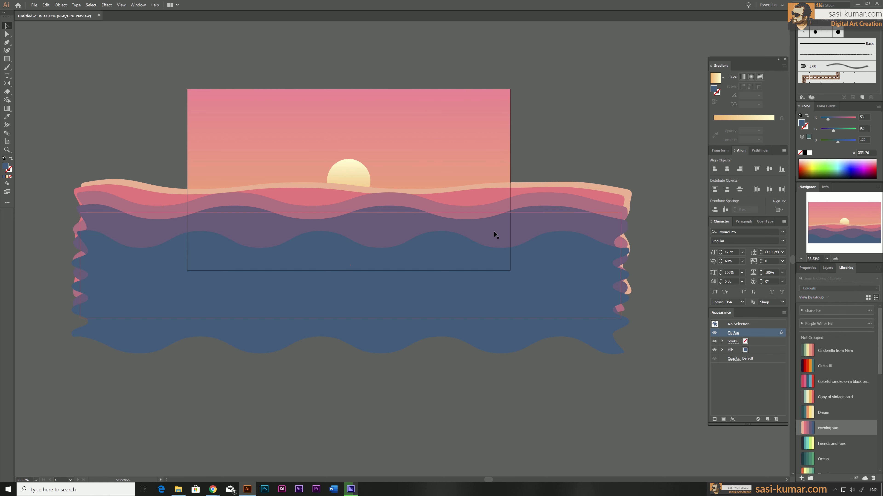
Set the pink wave's Zig Zag effect to a size of 30 px and deselect it.
{"action": "left_click", "coordinate": [475, 200]}
{"action": "left_click", "coordinate": [734, 333]}
{"action": "left_click_drag", "start_coordinate": [525, 79], "coordinate": [517, 81]}
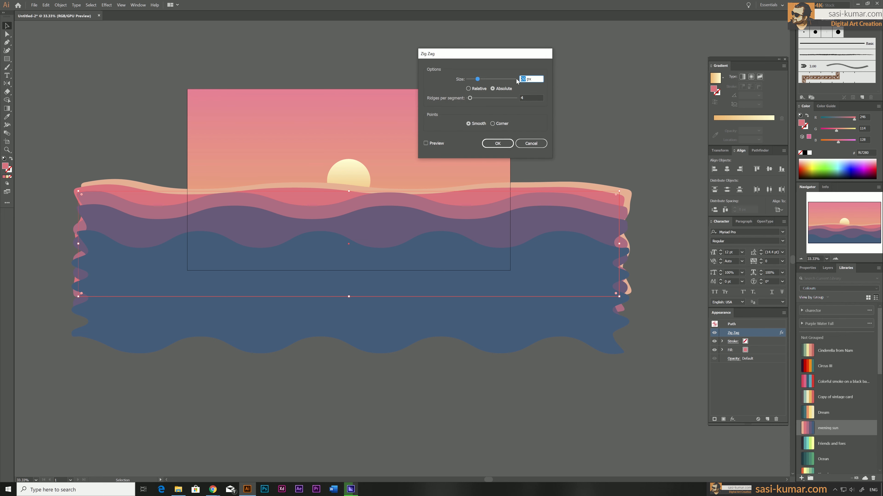
{"action": "type", "text": "30"}
{"action": "left_click", "coordinate": [504, 143]}
{"action": "left_click", "coordinate": [561, 134]}
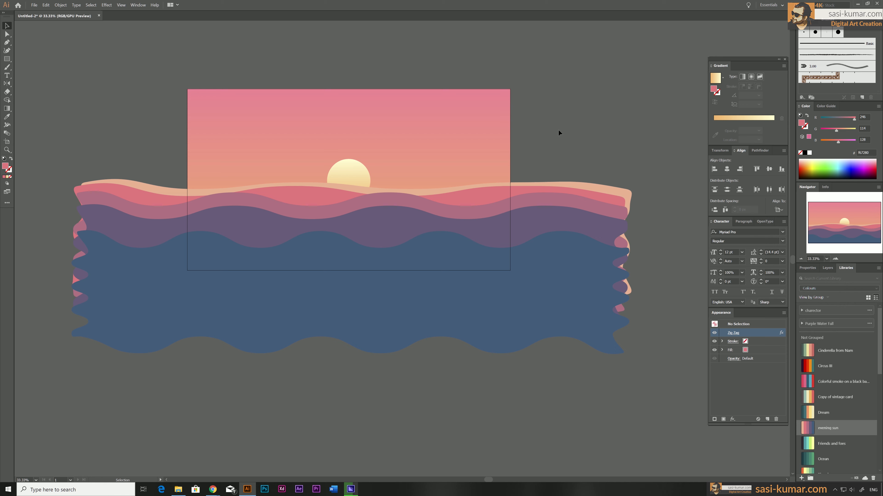
Expand the appearance of all five wave shapes into plain paths, then deselect them.
{"action": "left_click_drag", "start_coordinate": [627, 400], "coordinate": [564, 195]}
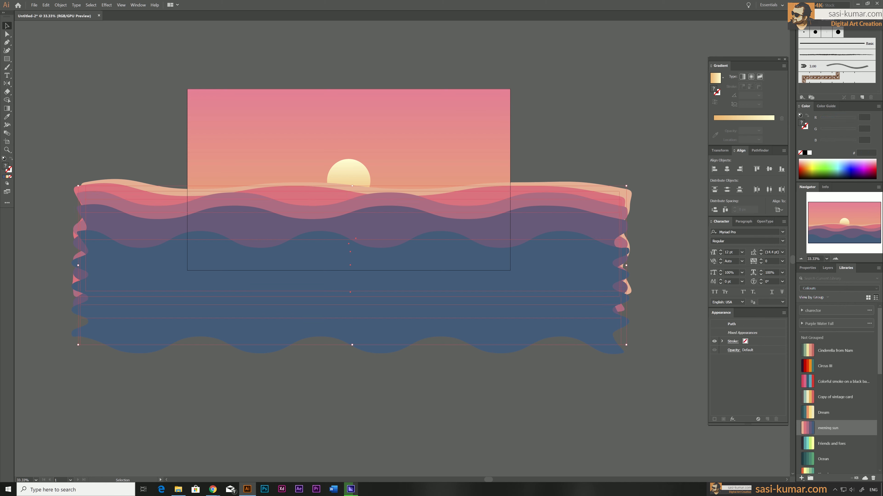
{"action": "left_click", "coordinate": [61, 5]}
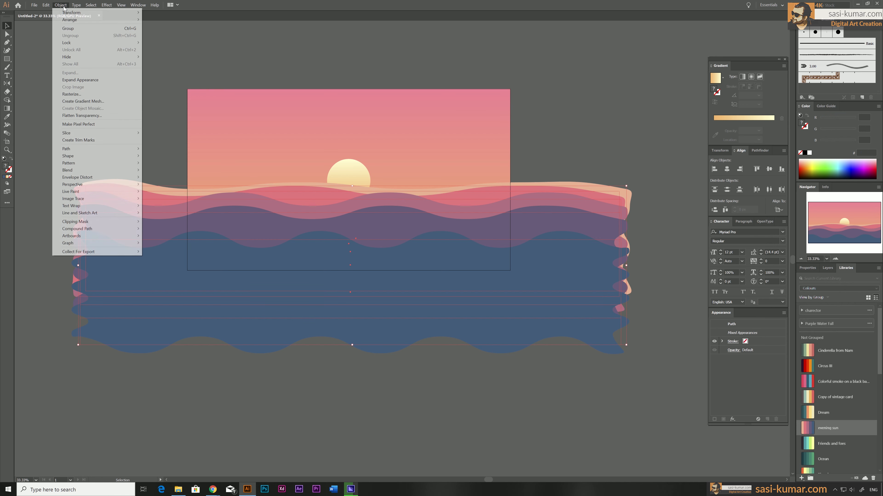
{"action": "left_click", "coordinate": [82, 80]}
{"action": "left_click", "coordinate": [548, 248]}
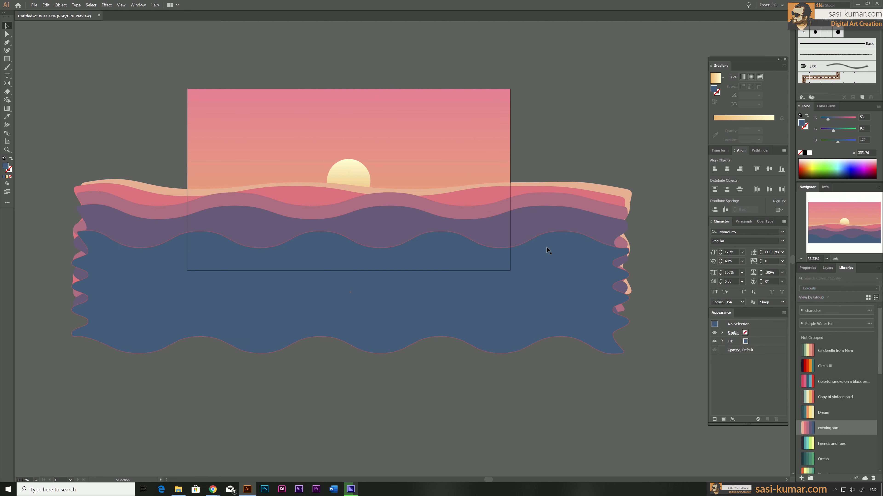
{"action": "left_click", "coordinate": [558, 181]}
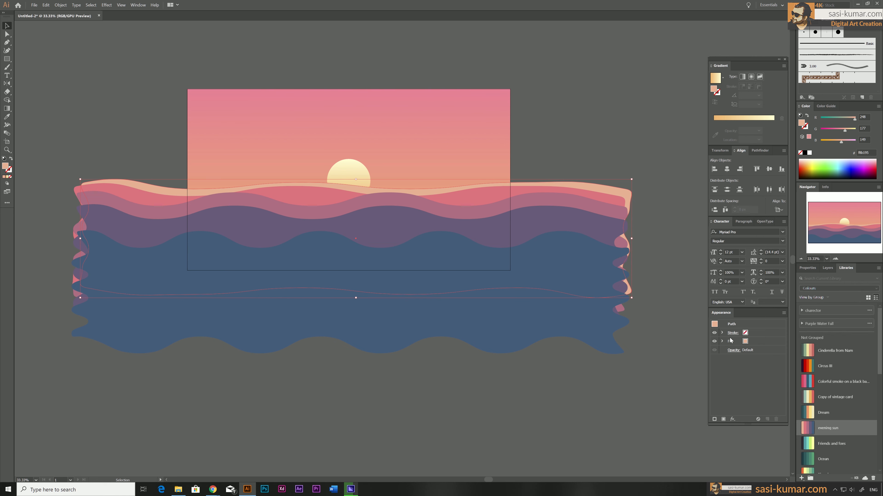
{"action": "left_click", "coordinate": [564, 383]}
Slide the purple wave to the left and the mauve wave to the right so their crests are staggered.
{"action": "left_click", "coordinate": [531, 228]}
{"action": "left_click_drag", "start_coordinate": [532, 226], "coordinate": [428, 247]}
{"action": "left_click", "coordinate": [532, 211]}
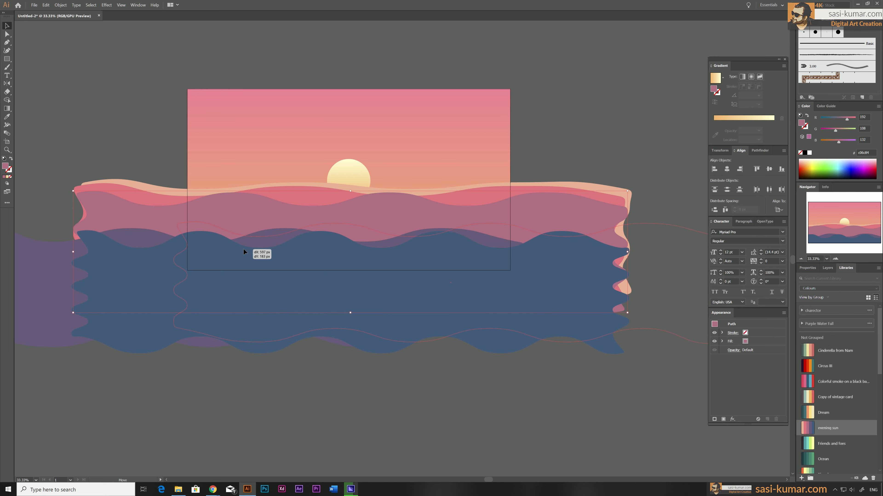
{"action": "left_click_drag", "start_coordinate": [243, 248], "coordinate": [244, 248]}
Offset the pink wave right and the peach wave left, lowering both to uncover the whole sun.
{"action": "left_click_drag", "start_coordinate": [536, 195], "coordinate": [448, 228]}
{"action": "left_click_drag", "start_coordinate": [280, 228], "coordinate": [388, 229]}
{"action": "left_click_drag", "start_coordinate": [388, 229], "coordinate": [438, 220]}
{"action": "left_click_drag", "start_coordinate": [438, 221], "coordinate": [437, 226]}
{"action": "left_click_drag", "start_coordinate": [512, 234], "coordinate": [512, 225]}
{"action": "left_click_drag", "start_coordinate": [561, 226], "coordinate": [561, 220]}
{"action": "left_click_drag", "start_coordinate": [567, 190], "coordinate": [454, 204]}
{"action": "left_click", "coordinate": [617, 413]}
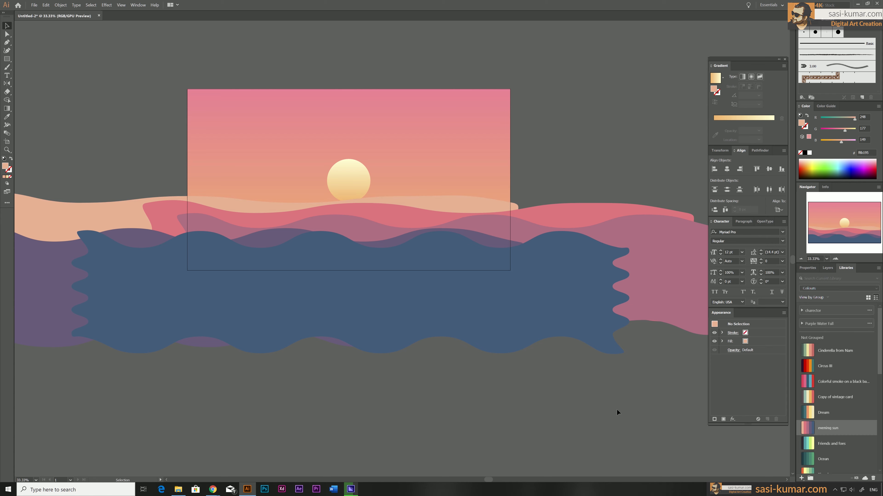
Raise all the waves together until the peach wave covers the lower part of the sun.
{"action": "left_click_drag", "start_coordinate": [617, 413], "coordinate": [523, 267]}
{"action": "left_click_drag", "start_coordinate": [417, 291], "coordinate": [417, 258]}
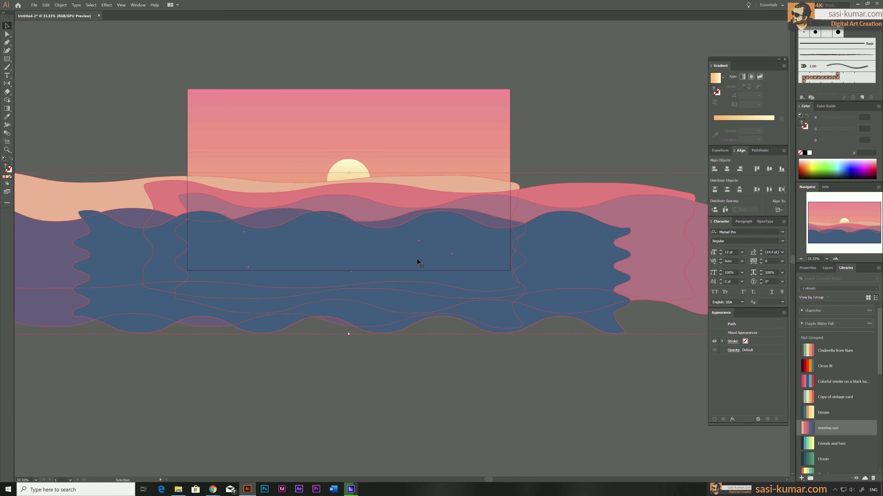
{"action": "left_click", "coordinate": [513, 363]}
Add three new layers above the Wave-01 layer.
{"action": "key", "text": "p"}
{"action": "key", "text": "ctrl+minus"}
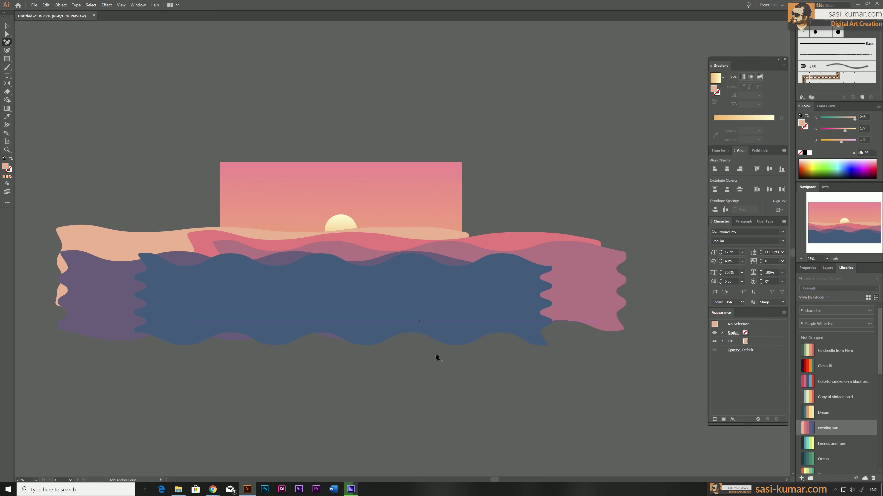
{"action": "left_click", "coordinate": [7, 25]}
{"action": "left_click", "coordinate": [827, 268]}
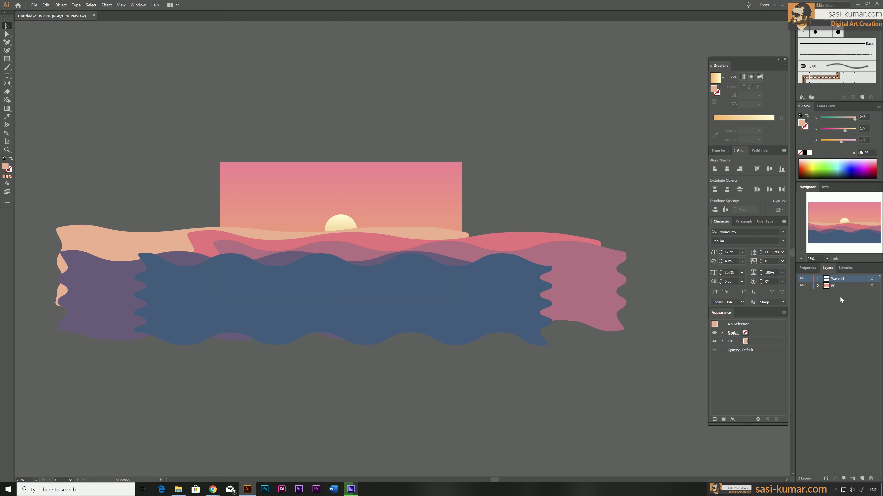
{"action": "left_click", "coordinate": [861, 478]}
{"action": "left_click", "coordinate": [862, 479]}
{"action": "left_click", "coordinate": [861, 479]}
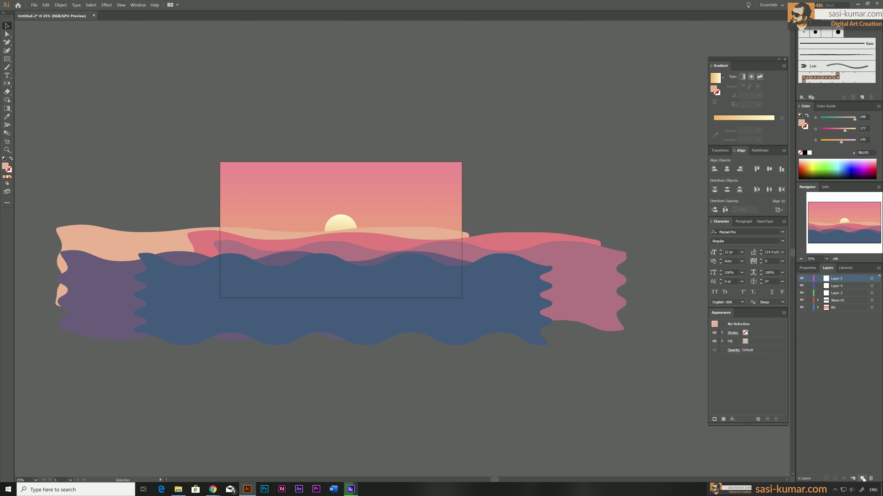
Rename the two new layers directly above Wave-01 as wave-02 and wave-03.
{"action": "double_click", "coordinate": [835, 292]}
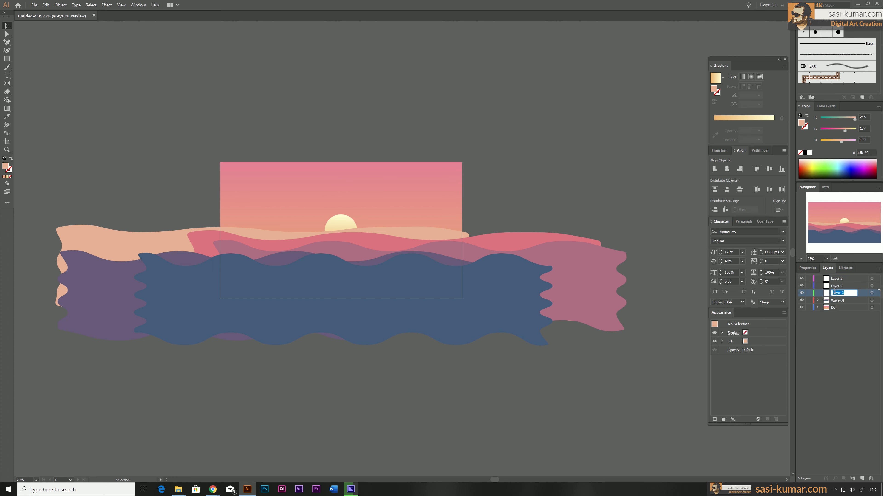
{"action": "type", "text": "W"}
{"action": "double_click", "coordinate": [835, 286]}
{"action": "type", "text": "wave-03"}
Try to rename the topmost layer as wave-04 and wave-05.
{"action": "double_click", "coordinate": [835, 279]}
{"action": "type", "text": "wavev-04"}
{"action": "left_click", "coordinate": [847, 315]}
{"action": "double_click", "coordinate": [838, 278]}
{"action": "type", "text": "wave-04"}
{"action": "left_click", "coordinate": [845, 342]}
{"action": "key", "text": "ctrl+v"}
{"action": "double_click", "coordinate": [838, 279]}
{"action": "type", "text": "wave-05"}
{"action": "left_click", "coordinate": [846, 323]}
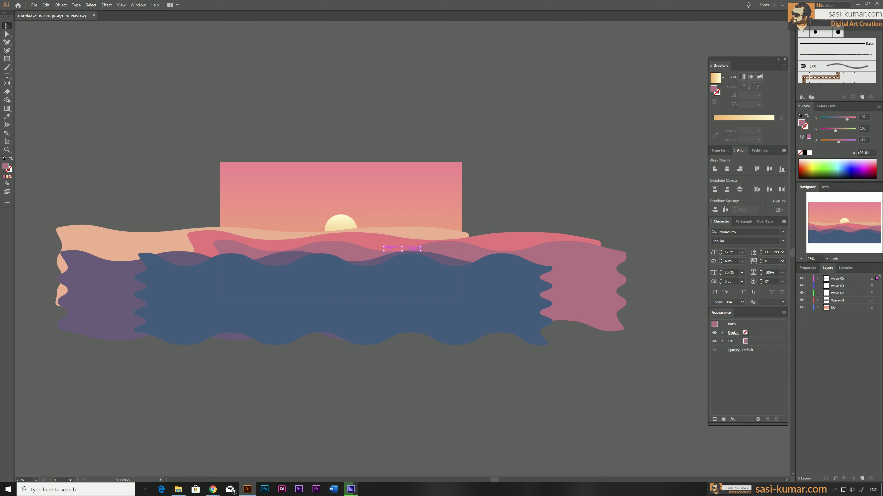
{"action": "double_click", "coordinate": [837, 278]}
{"action": "type", "text": "wave-05"}
{"action": "left_click", "coordinate": [845, 334]}
Add another layer, name the two uppermost layers wave-04 and wave-05, and delete the small stray mauve path.
{"action": "left_click", "coordinate": [862, 479]}
{"action": "double_click", "coordinate": [837, 286]}
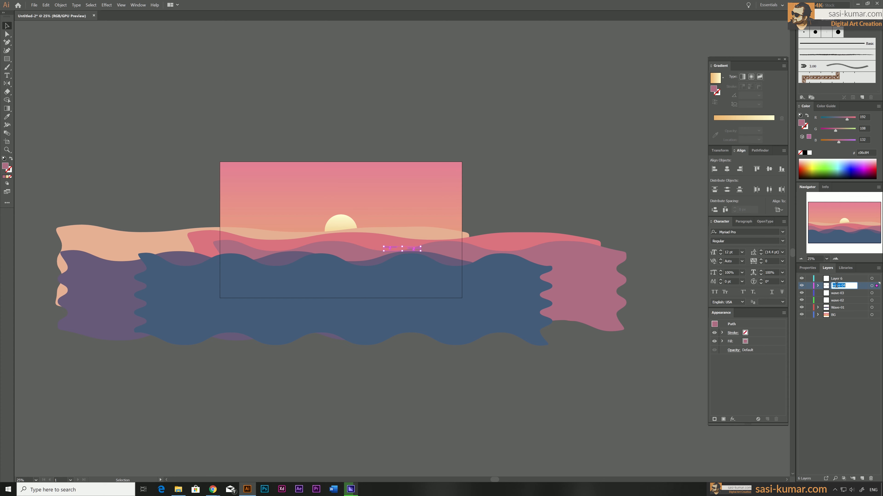
{"action": "type", "text": "wave-04"}
{"action": "double_click", "coordinate": [848, 279]}
{"action": "type", "text": "wave-05"}
{"action": "key", "text": "Delete"}
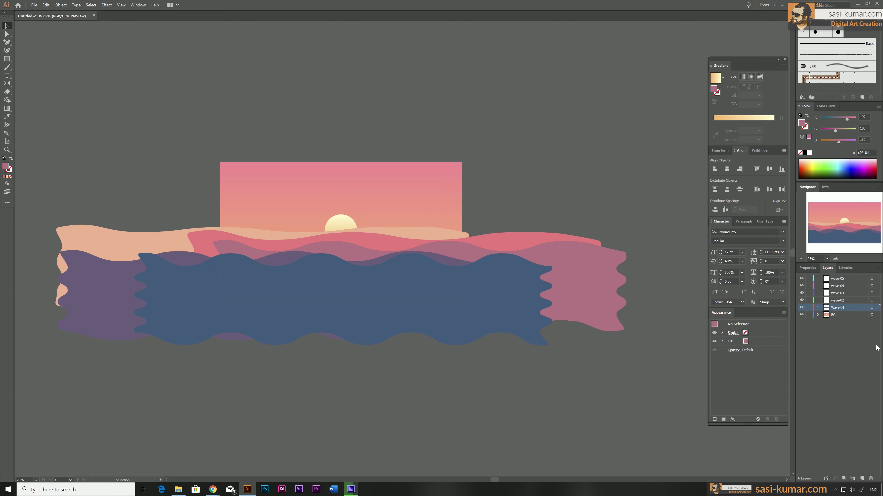
Distribute the waves onto separate layers, starting with the blue wave on wave-05 and the purple wave on wave-04.
{"action": "left_click", "coordinate": [210, 262]}
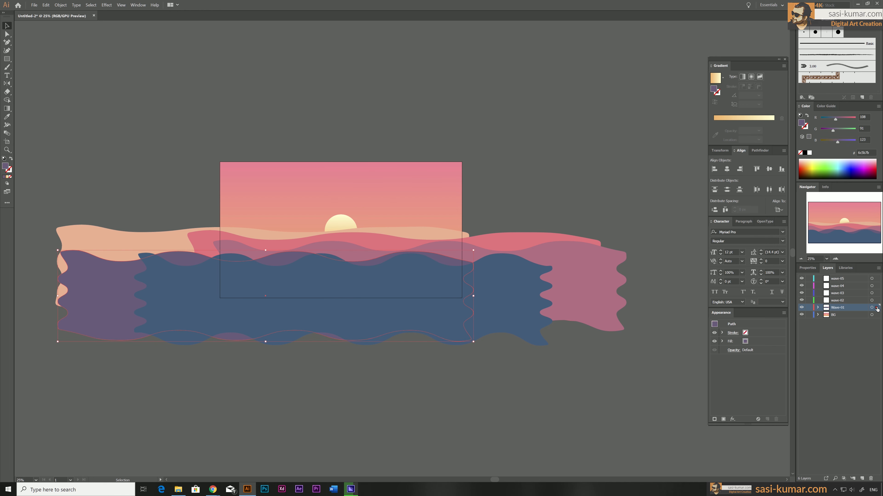
{"action": "left_click", "coordinate": [591, 352]}
{"action": "left_click", "coordinate": [421, 298]}
{"action": "left_click_drag", "start_coordinate": [876, 291], "coordinate": [876, 279]}
{"action": "left_click", "coordinate": [86, 280]}
{"action": "left_click_drag", "start_coordinate": [875, 296], "coordinate": [876, 286]}
{"action": "left_click", "coordinate": [586, 286]}
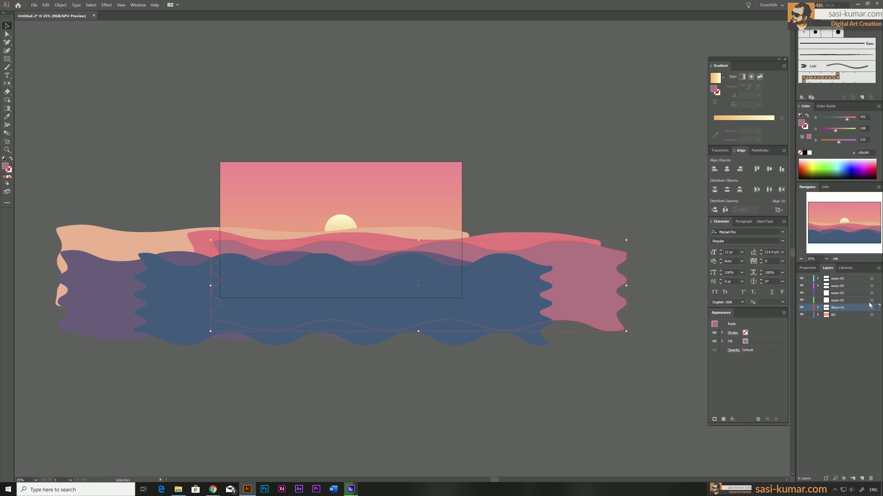
{"action": "mouse_move", "coordinate": [875, 298]}
{"action": "left_mouse_down"}
{"action": "mouse_move", "coordinate": [876, 286]}
{"action": "mouse_move", "coordinate": [876, 301]}
{"action": "left_mouse_up"}
{"action": "left_click", "coordinate": [491, 240]}
{"action": "left_click", "coordinate": [438, 232]}
{"action": "left_click", "coordinate": [668, 168]}
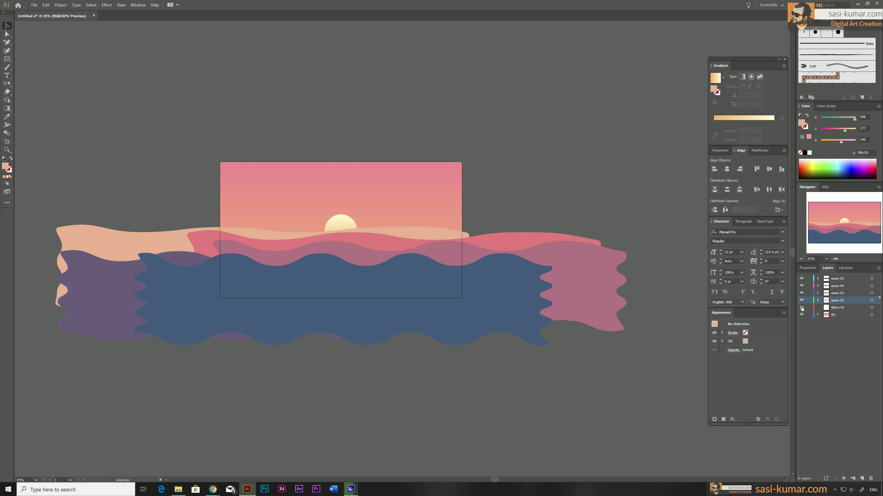
Reassign the purple wave to wave-03, the pink wave to wave-02 and the peach wave to Wave-01, adjusting the spacing between the bands.
{"action": "left_click_drag", "start_coordinate": [101, 294], "coordinate": [97, 284]}
{"action": "left_click_drag", "start_coordinate": [875, 287], "coordinate": [876, 293]}
{"action": "left_click_drag", "start_coordinate": [506, 244], "coordinate": [508, 242]}
{"action": "left_click_drag", "start_coordinate": [876, 294], "coordinate": [876, 300]}
{"action": "left_click", "coordinate": [431, 233]}
{"action": "left_click_drag", "start_coordinate": [876, 300], "coordinate": [876, 308]}
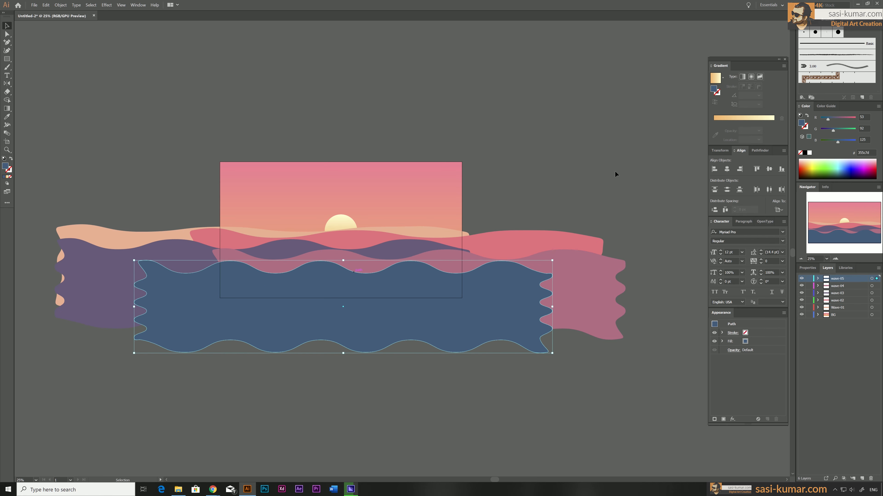
{"action": "left_click", "coordinate": [597, 169]}
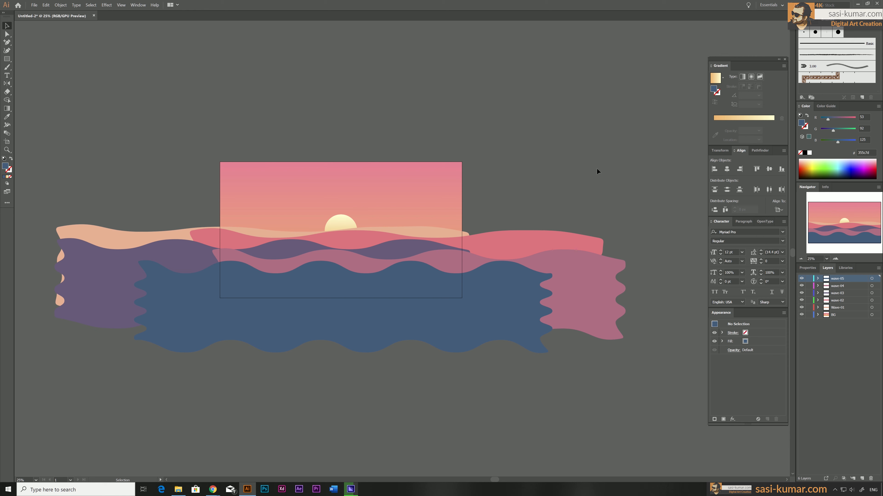
Add a layer named Boat above the others and lock the wave and BG layers.
{"action": "left_click", "coordinate": [862, 478]}
{"action": "left_click", "coordinate": [7, 42]}
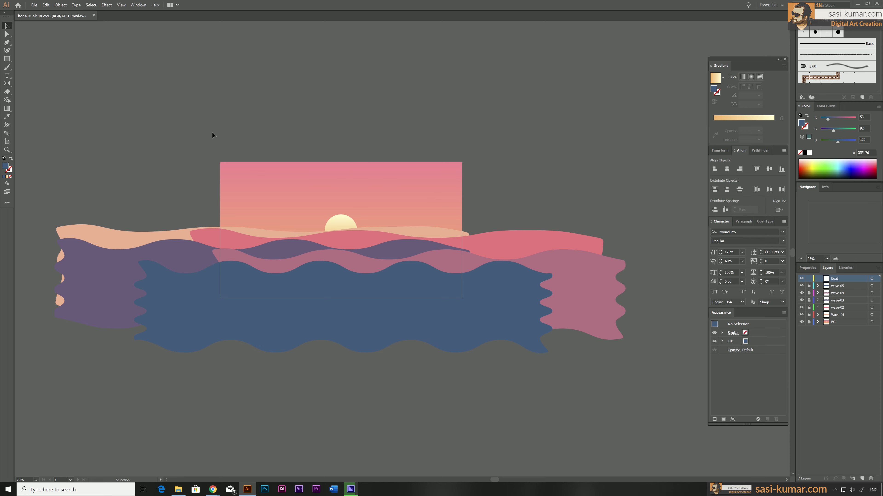
Draw a closed blue boat hull with the Pen tool right of the sun, with a pointed bow and a stepped deck line.
{"action": "key", "text": "ctrl+1"}
{"action": "key", "text": "p"}
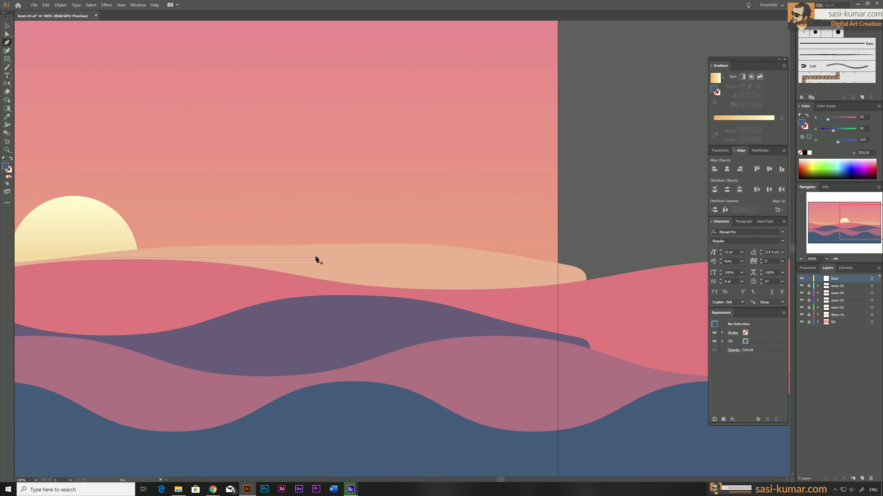
{"action": "left_click", "coordinate": [306, 260]}
{"action": "left_click", "coordinate": [346, 293]}
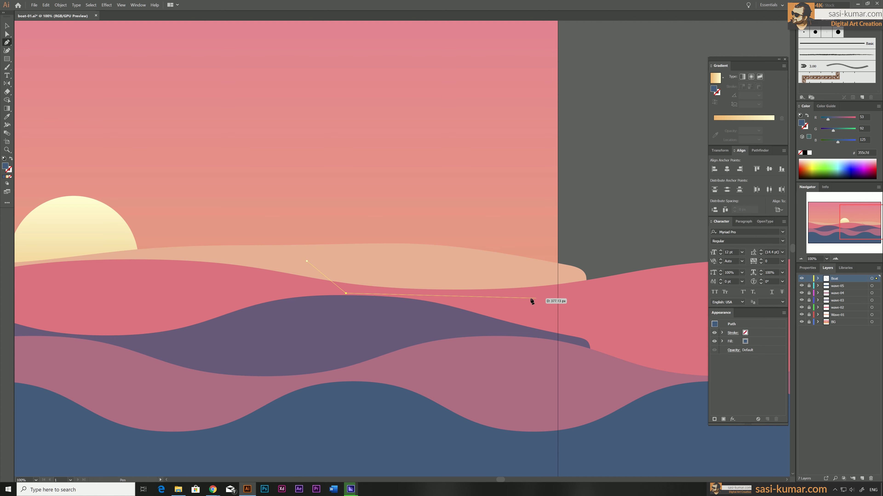
{"action": "left_click", "coordinate": [530, 297]}
{"action": "left_click", "coordinate": [536, 271]}
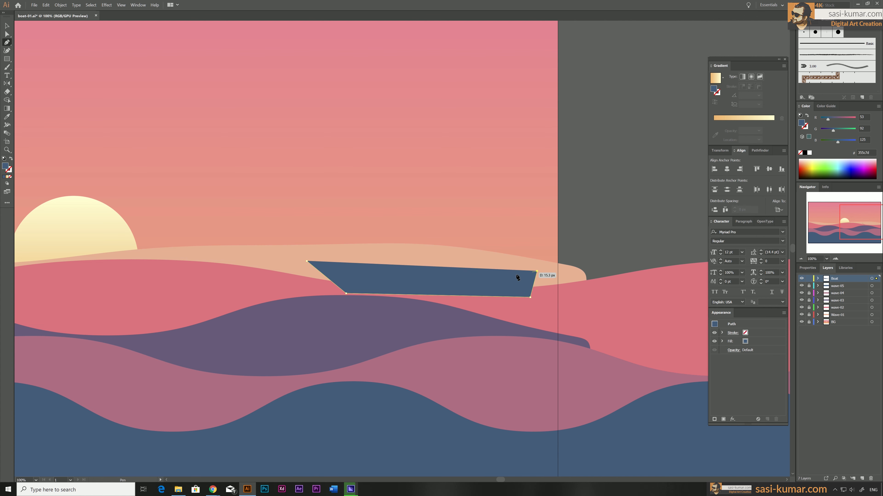
{"action": "left_click", "coordinate": [401, 271]}
{"action": "left_click", "coordinate": [387, 265]}
{"action": "left_click", "coordinate": [307, 261]}
Scale the hull down slightly and move it left and down onto the purple wave's crest.
{"action": "key", "text": "v"}
{"action": "left_click_drag", "start_coordinate": [536, 261], "coordinate": [492, 268]}
{"action": "left_click_drag", "start_coordinate": [439, 282], "coordinate": [388, 291]}
{"action": "double_click", "coordinate": [399, 282]}
{"action": "left_click", "coordinate": [401, 249]}
{"action": "double_click", "coordinate": [401, 249]}
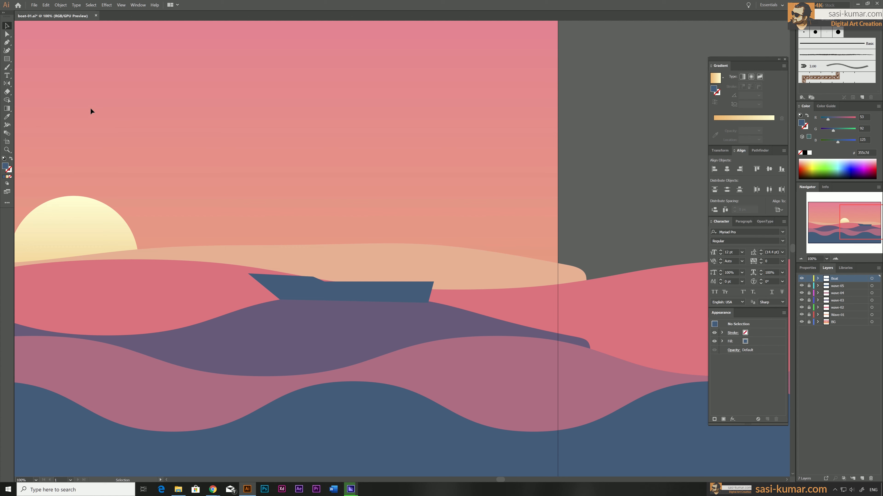
Shift the step in the hull's deck line toward the stern and round its corners, then deselect.
{"action": "left_click", "coordinate": [7, 36]}
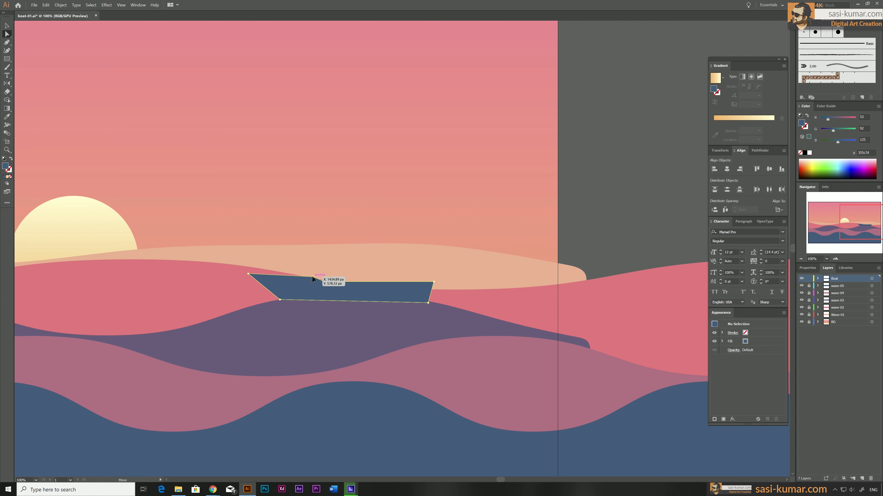
{"action": "left_click_drag", "start_coordinate": [317, 281], "coordinate": [423, 214]}
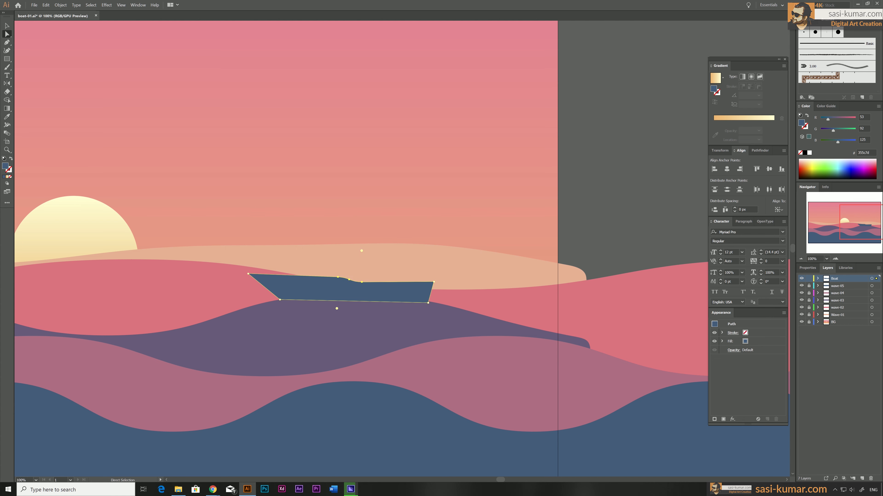
{"action": "key", "text": "v"}
{"action": "left_click", "coordinate": [68, 142]}
Draw a slightly curved line across the hull from bow to stern with the Pen tool and give it the pink wave color as stroke.
{"action": "left_click", "coordinate": [7, 43]}
{"action": "left_click", "coordinate": [341, 287]}
{"action": "left_click", "coordinate": [267, 288]}
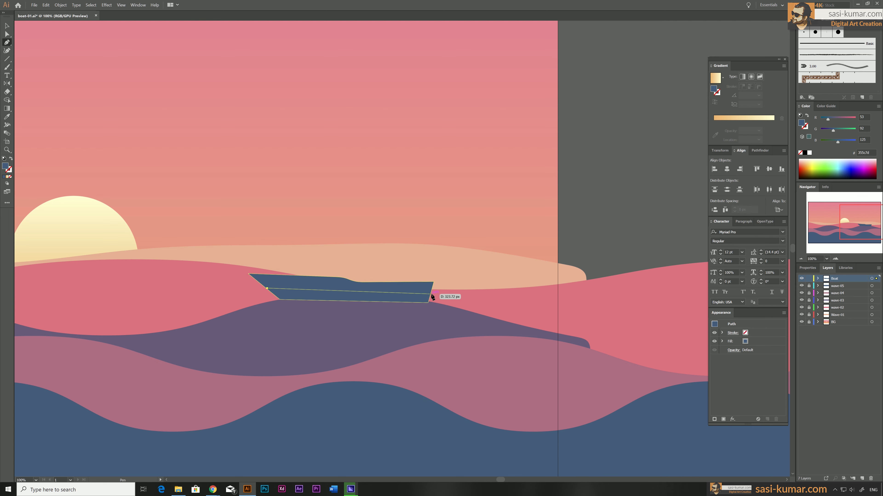
{"action": "left_click_drag", "start_coordinate": [431, 293], "coordinate": [563, 290]}
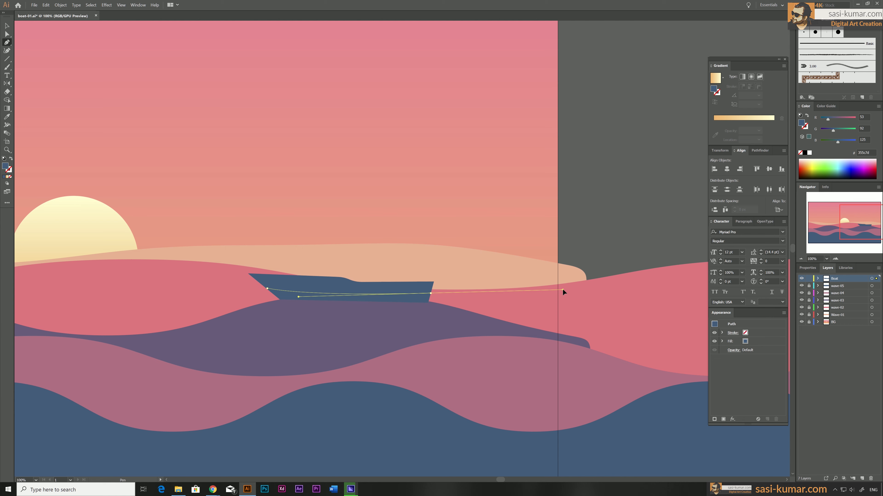
{"action": "left_click", "coordinate": [552, 250]}
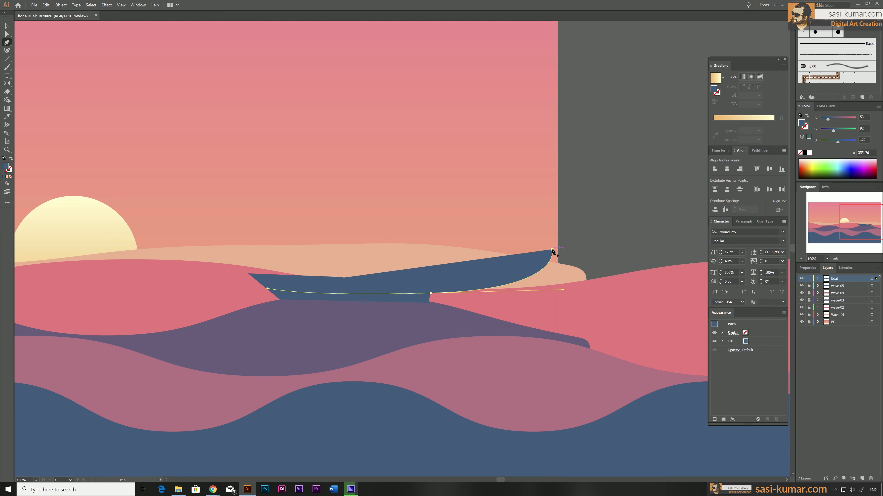
{"action": "key", "text": "ctrl+z"}
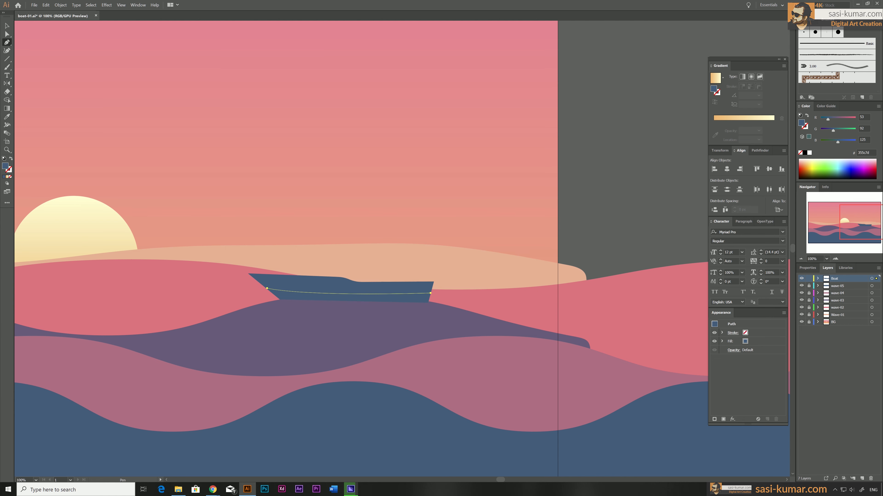
{"action": "key", "text": "i"}
{"action": "left_click", "coordinate": [482, 300]}
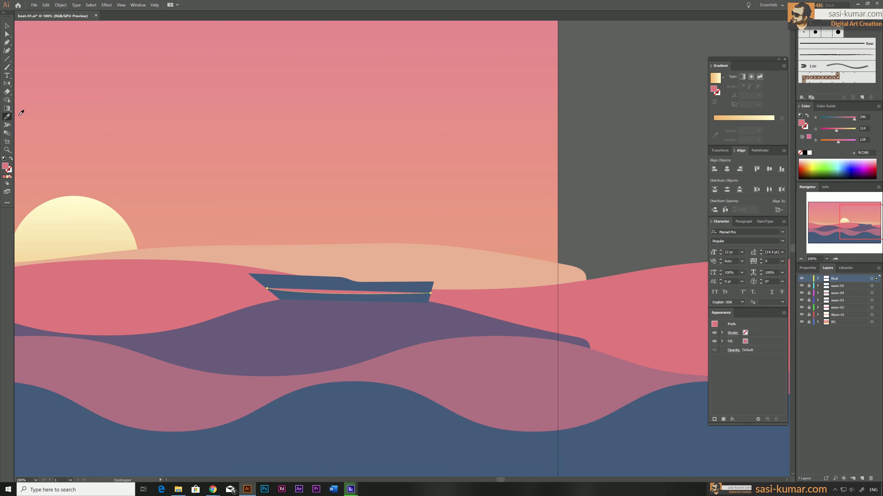
{"action": "left_click", "coordinate": [11, 159]}
Fill the hull with the purple sampled from the wave beneath it, then deselect.
{"action": "key", "text": "v"}
{"action": "left_click", "coordinate": [298, 279]}
{"action": "key", "text": "i"}
{"action": "left_click", "coordinate": [354, 349]}
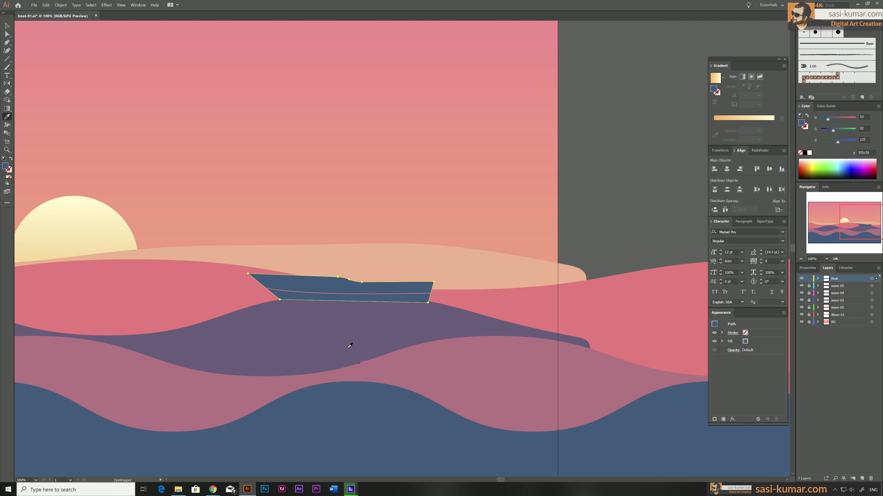
{"action": "left_click", "coordinate": [6, 25]}
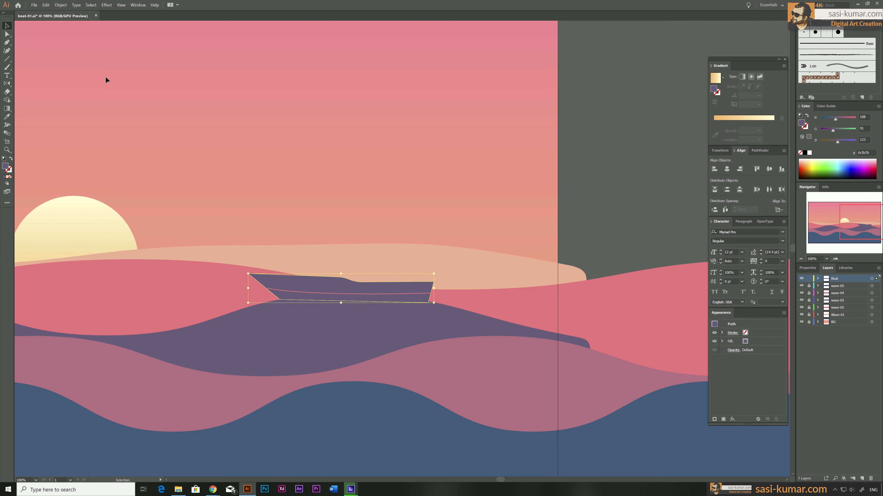
{"action": "left_click", "coordinate": [628, 152]}
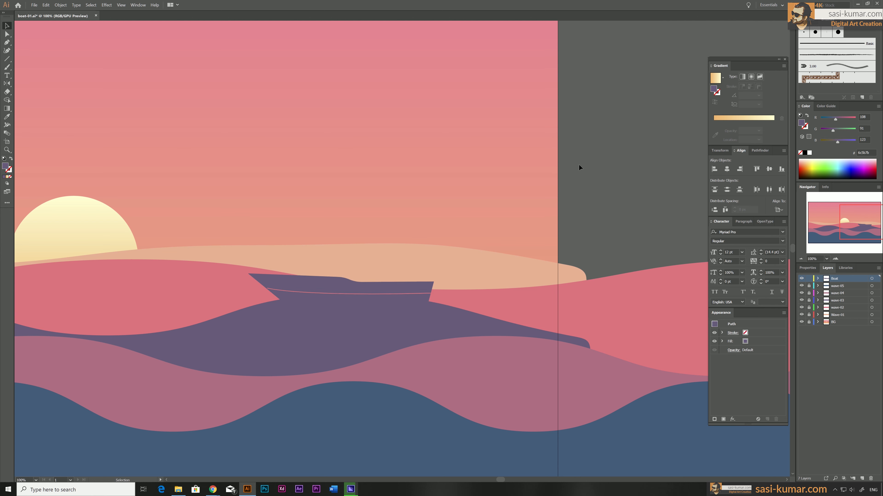
Fine-tune both end points of the pink stripe so they sit on the hull's bow and stern edges.
{"action": "left_click", "coordinate": [402, 295]}
{"action": "key", "text": "ctrl+equal"}
{"action": "key", "text": "ctrl+equal"}
{"action": "key", "text": "ctrl+equal"}
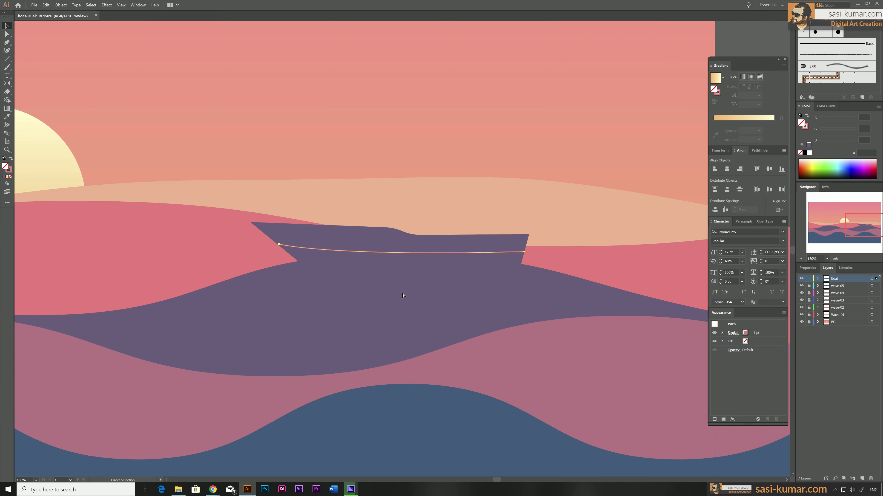
{"action": "left_click", "coordinate": [7, 34]}
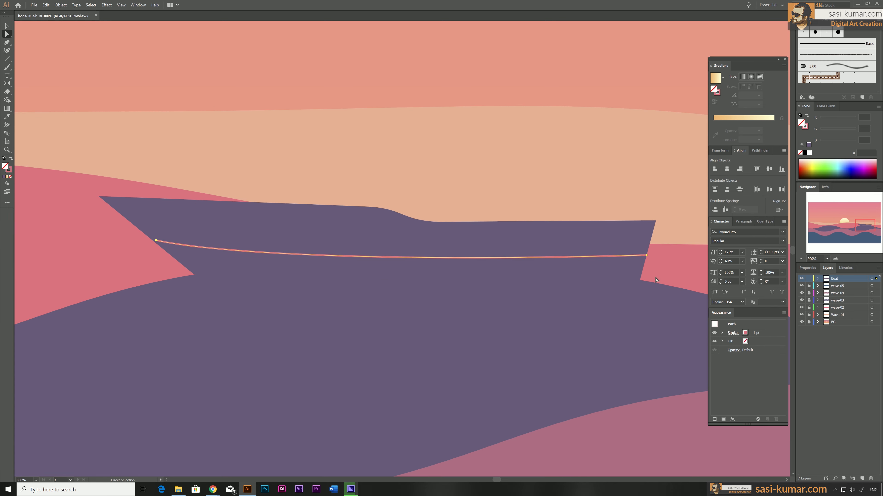
{"action": "left_click", "coordinate": [646, 256]}
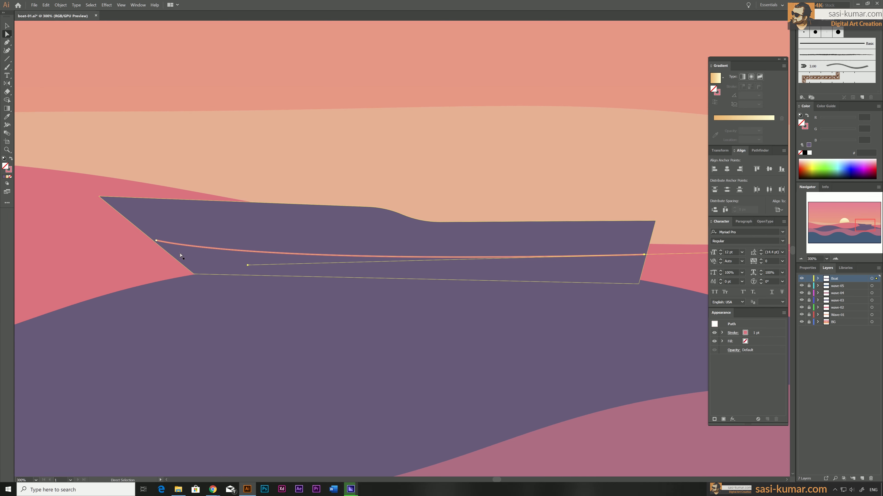
{"action": "left_click_drag", "start_coordinate": [156, 241], "coordinate": [158, 246]}
{"action": "left_click", "coordinate": [340, 332]}
{"action": "left_click", "coordinate": [644, 255]}
{"action": "left_click_drag", "start_coordinate": [644, 256], "coordinate": [645, 256]}
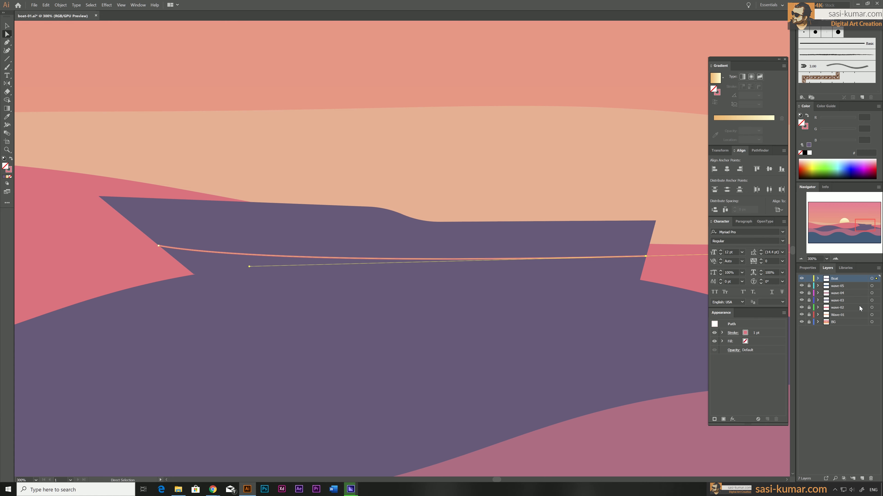
Set the hull stripe's stroke weight to 2 pt and deselect it.
{"action": "left_click", "coordinate": [806, 269]}
{"action": "left_click", "coordinate": [827, 351]}
{"action": "left_click", "coordinate": [7, 26]}
{"action": "left_click", "coordinate": [220, 167]}
{"action": "left_click_drag", "start_coordinate": [226, 156], "coordinate": [202, 167]}
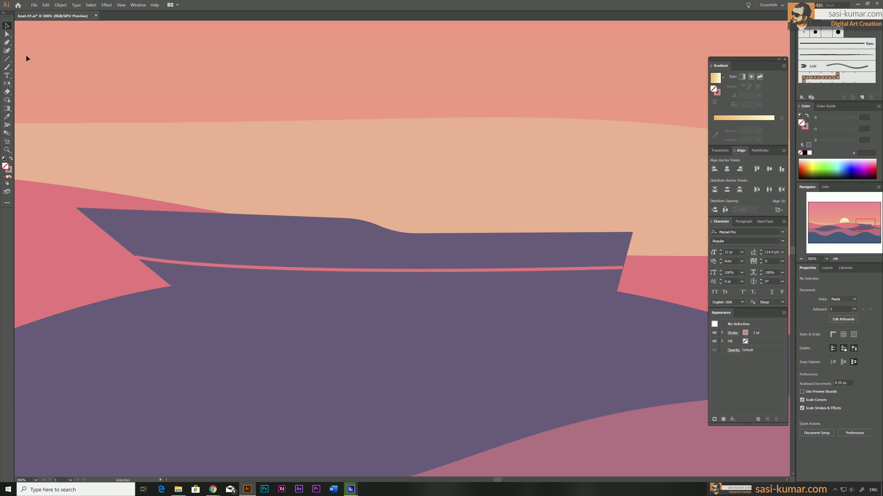
Draw a closed four-sided cabin with slanted ends on the forward deck and fill it with the hull's purple.
{"action": "left_click", "coordinate": [7, 42]}
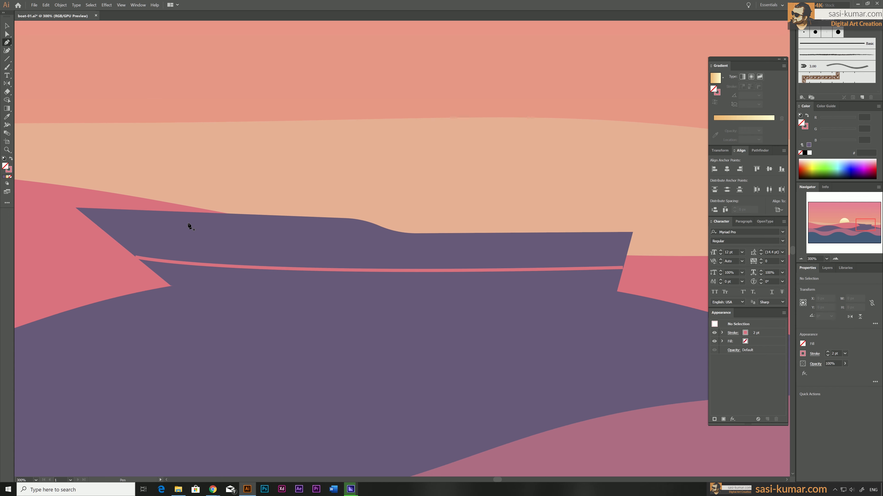
{"action": "left_click", "coordinate": [139, 220]}
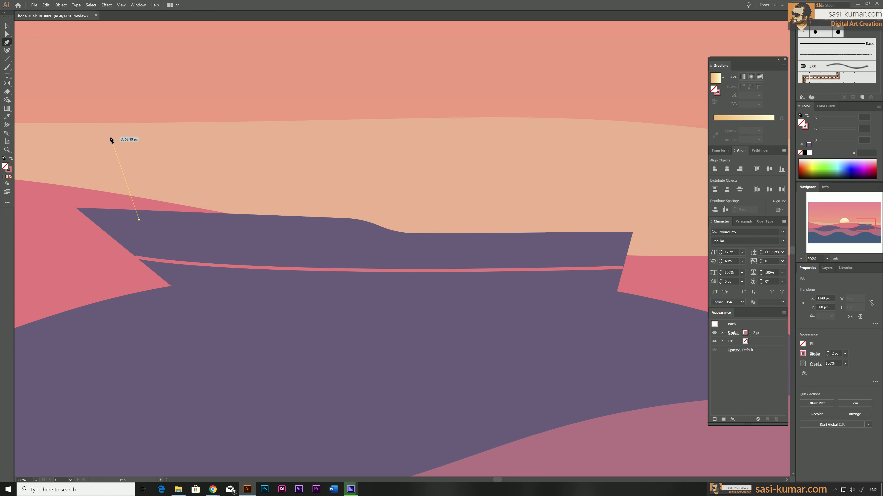
{"action": "left_click", "coordinate": [108, 125]}
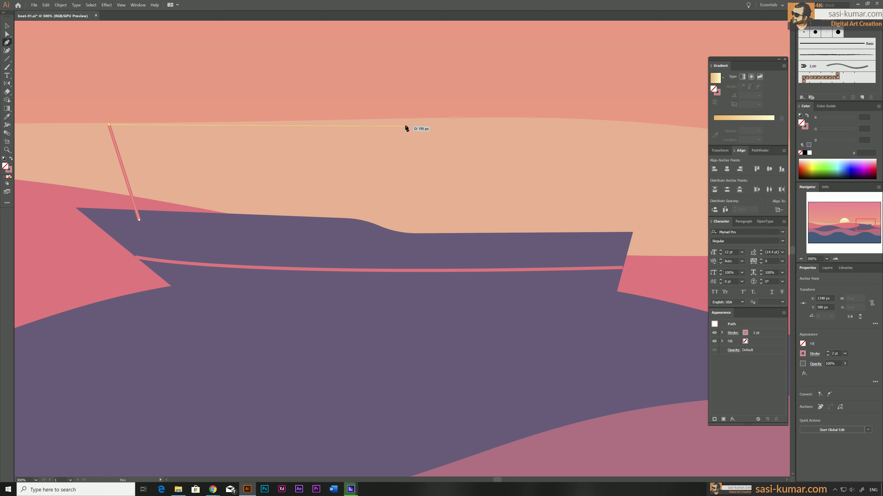
{"action": "left_click", "coordinate": [430, 126]}
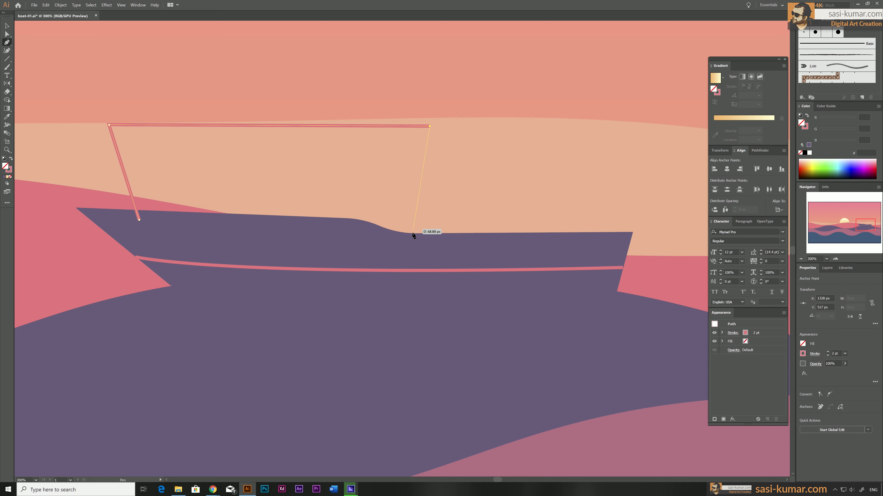
{"action": "left_click", "coordinate": [403, 237]}
{"action": "left_click", "coordinate": [139, 220]}
{"action": "key", "text": "i"}
{"action": "left_click", "coordinate": [187, 241]}
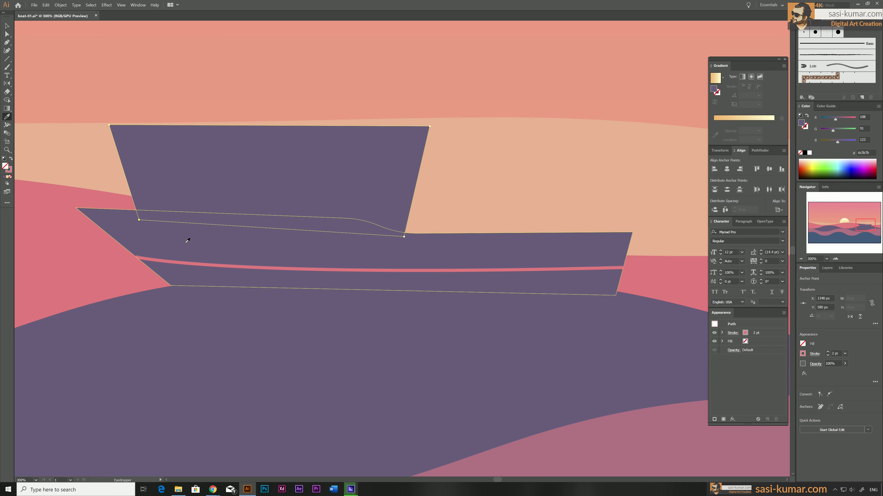
Draw a four-sided window with a slanted front edge at the cabin's bow end and fill it with the wave's pink.
{"action": "left_click", "coordinate": [7, 42]}
{"action": "left_click", "coordinate": [128, 135]}
{"action": "left_click", "coordinate": [147, 199]}
{"action": "left_click", "coordinate": [203, 200]}
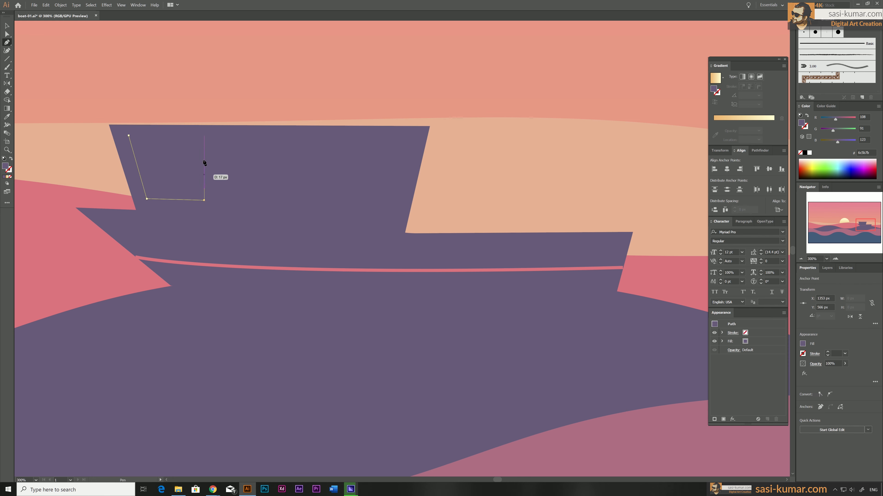
{"action": "left_click", "coordinate": [204, 135]}
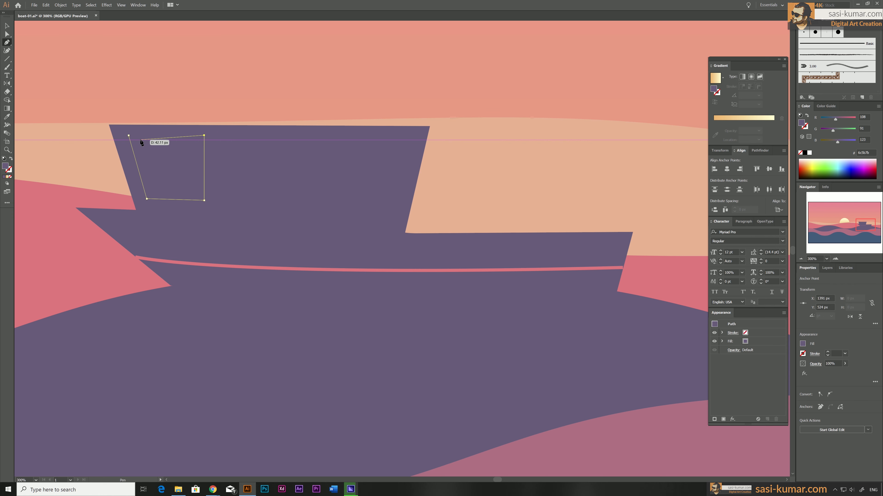
{"action": "left_click", "coordinate": [129, 136]}
{"action": "key", "text": "i"}
{"action": "left_click", "coordinate": [70, 249]}
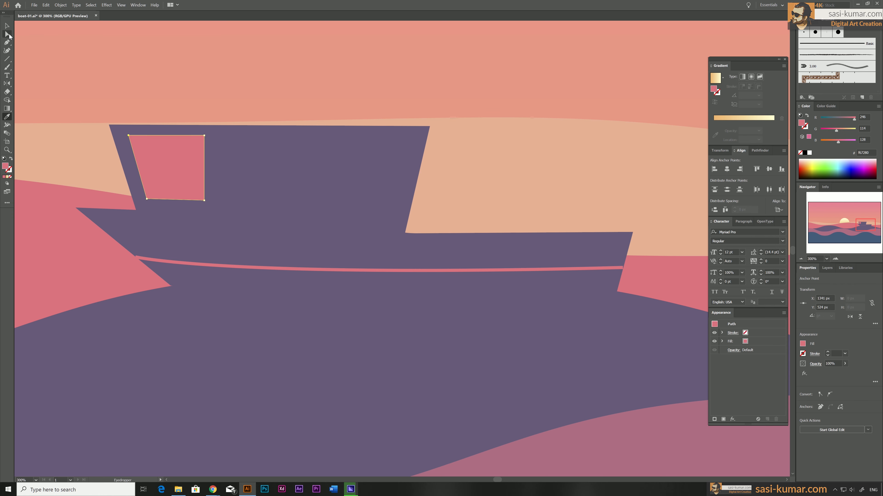
Draw two more pink four-sided windows beside the first, the last one with its outer edge slanted along the cabin's stern side.
{"action": "left_click", "coordinate": [8, 44]}
{"action": "left_click", "coordinate": [212, 134]}
{"action": "left_click", "coordinate": [296, 135]}
{"action": "left_click", "coordinate": [290, 197]}
{"action": "left_click", "coordinate": [216, 198]}
{"action": "left_click", "coordinate": [212, 133]}
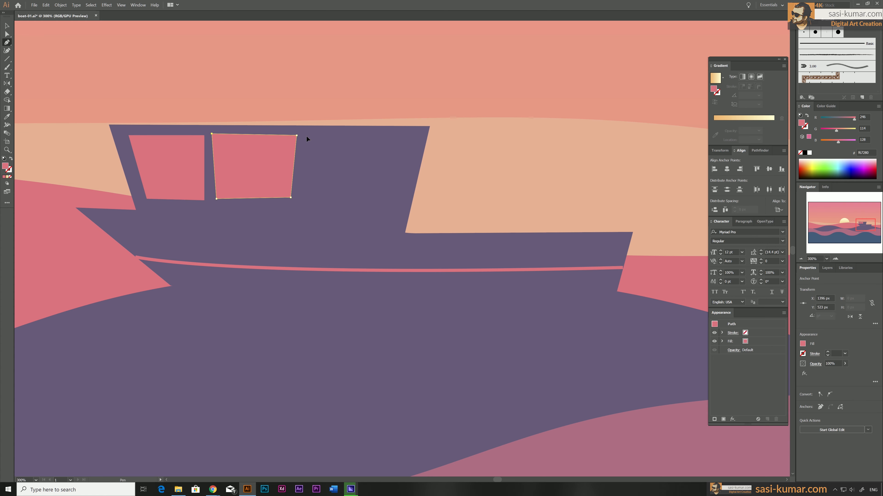
{"action": "left_click", "coordinate": [307, 136]}
{"action": "left_click", "coordinate": [407, 138]}
{"action": "left_click", "coordinate": [297, 200]}
{"action": "left_click", "coordinate": [308, 137]}
Move the lower corners of the second and third windows slightly to even out the frame spacing, then deselect.
{"action": "left_click", "coordinate": [7, 34]}
{"action": "left_click_drag", "start_coordinate": [291, 198], "coordinate": [291, 200]}
{"action": "left_click_drag", "start_coordinate": [388, 196], "coordinate": [384, 203]}
{"action": "left_click_drag", "start_coordinate": [297, 200], "coordinate": [302, 203]}
{"action": "key", "text": "ctrl+shift+a"}
Draw a thin roof slab overhanging both ends of the cabin, with beveled ends, and fill it with the boat's purple.
{"action": "left_click", "coordinate": [7, 42]}
{"action": "left_click", "coordinate": [96, 115]}
{"action": "left_click", "coordinate": [104, 125]}
{"action": "left_click", "coordinate": [109, 125]}
{"action": "left_click", "coordinate": [438, 126]}
{"action": "left_click", "coordinate": [443, 116]}
{"action": "left_click", "coordinate": [96, 116]}
{"action": "key", "text": "i"}
{"action": "left_click", "coordinate": [241, 223]}
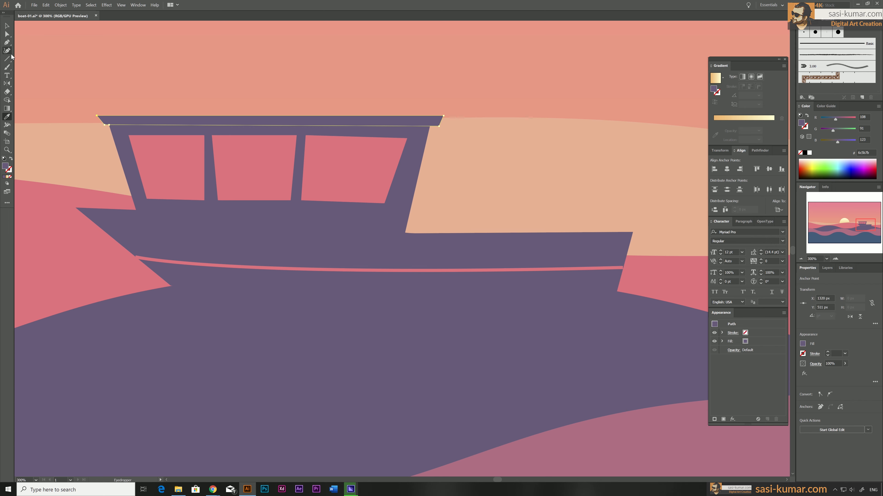
Duplicate the hull with a slight downward offset, recolor the upper one with the windows' pink, and deselect.
{"action": "left_click", "coordinate": [6, 25]}
{"action": "left_click", "coordinate": [324, 273]}
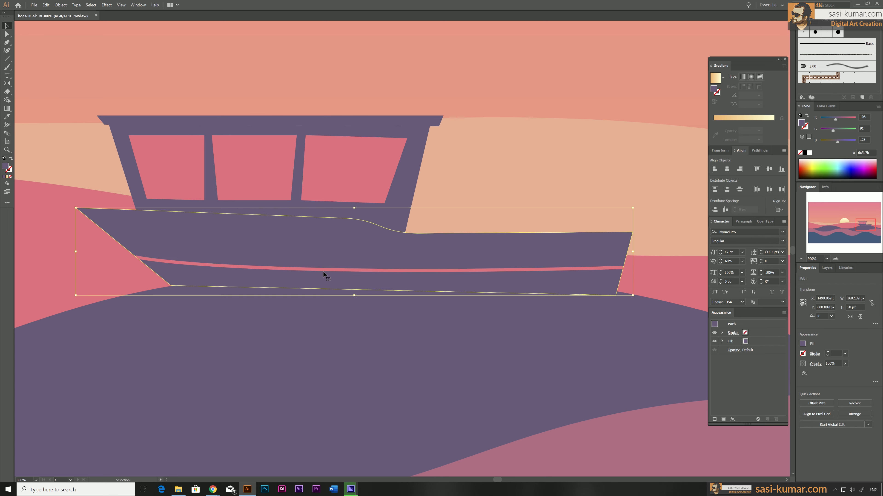
{"action": "double_click", "coordinate": [313, 243]}
{"action": "left_click", "coordinate": [326, 217]}
{"action": "key", "text": "i"}
{"action": "left_click", "coordinate": [341, 179]}
{"action": "left_click", "coordinate": [7, 26]}
{"action": "double_click", "coordinate": [171, 59]}
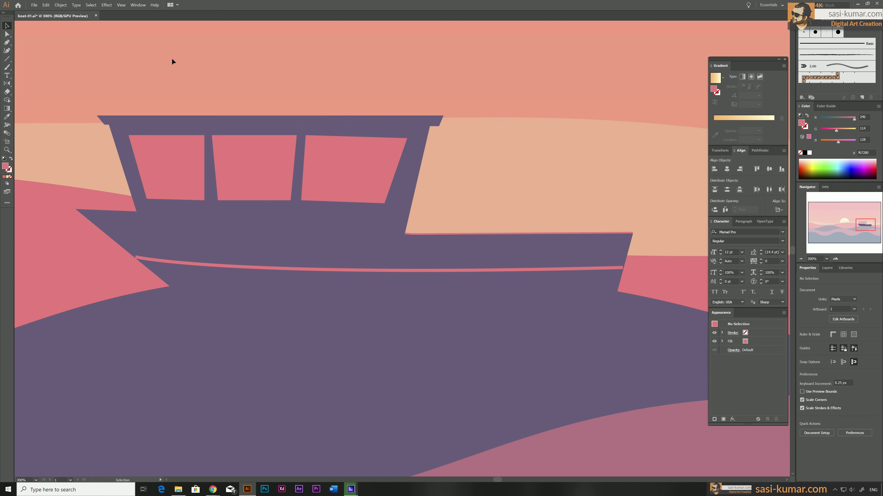
Bring both hull shapes and the stripe in front of the cabin, then deselect.
{"action": "left_click", "coordinate": [485, 254]}
{"action": "left_click", "coordinate": [503, 233], "text": "shift"}
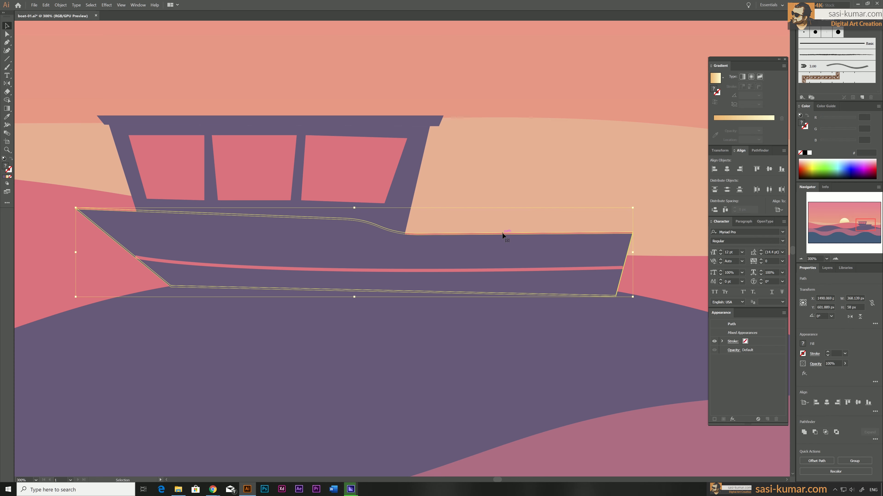
{"action": "left_click", "coordinate": [495, 270], "text": "shift"}
{"action": "right_click", "coordinate": [495, 270]}
{"action": "mouse_move", "coordinate": [535, 358]}
{"action": "left_click", "coordinate": [572, 361]}
{"action": "left_click", "coordinate": [552, 178]}
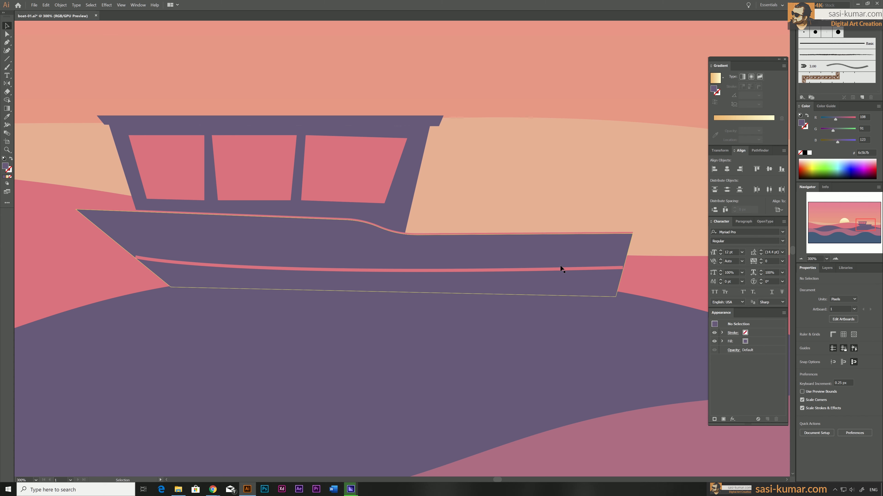
Check the stroke settings of the hull's pink stripe.
{"action": "left_click", "coordinate": [555, 269]}
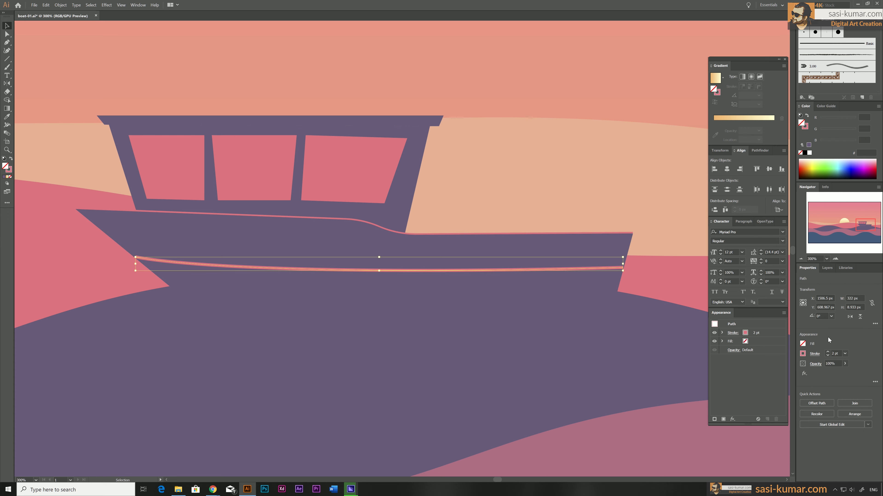
{"action": "left_click", "coordinate": [814, 353]}
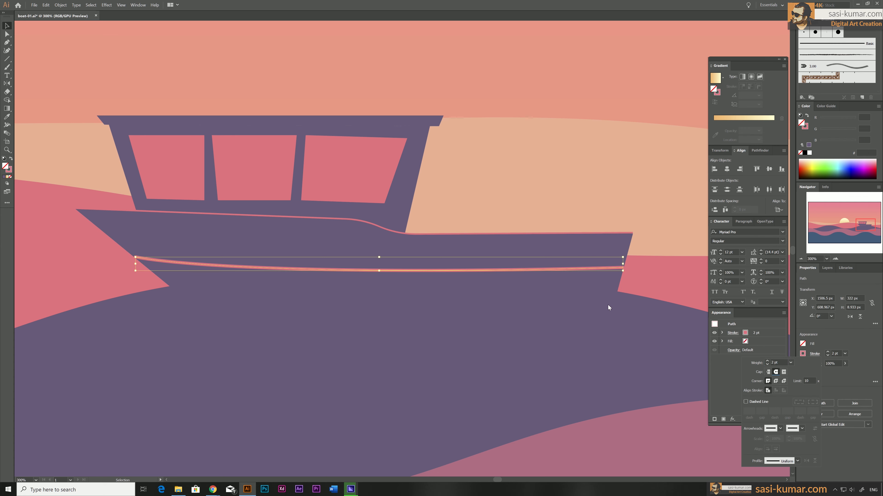
{"action": "left_click", "coordinate": [553, 165]}
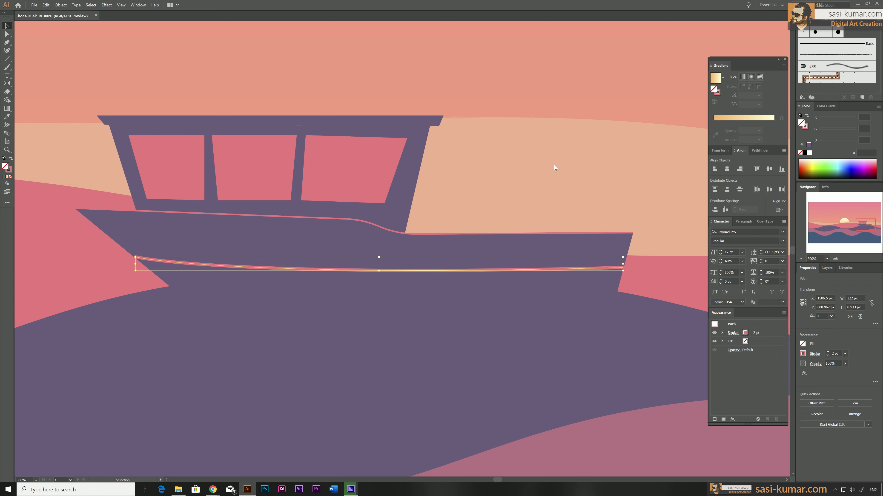
Draw a smaller upper cabin with slanted ends on the roof's forward part and fill it with the boat's purple.
{"action": "left_click_drag", "start_coordinate": [525, 143], "coordinate": [539, 193]}
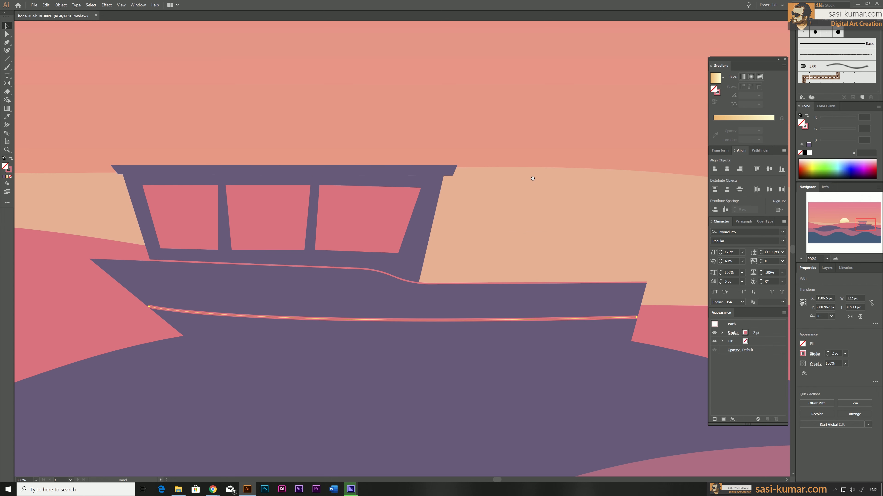
{"action": "left_click", "coordinate": [7, 42]}
{"action": "left_click", "coordinate": [159, 165]}
{"action": "left_click", "coordinate": [134, 121]}
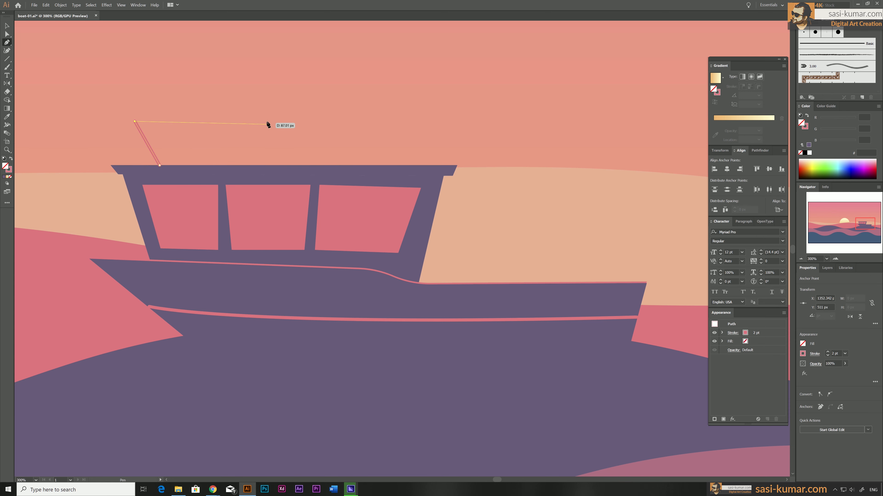
{"action": "left_click", "coordinate": [293, 122]}
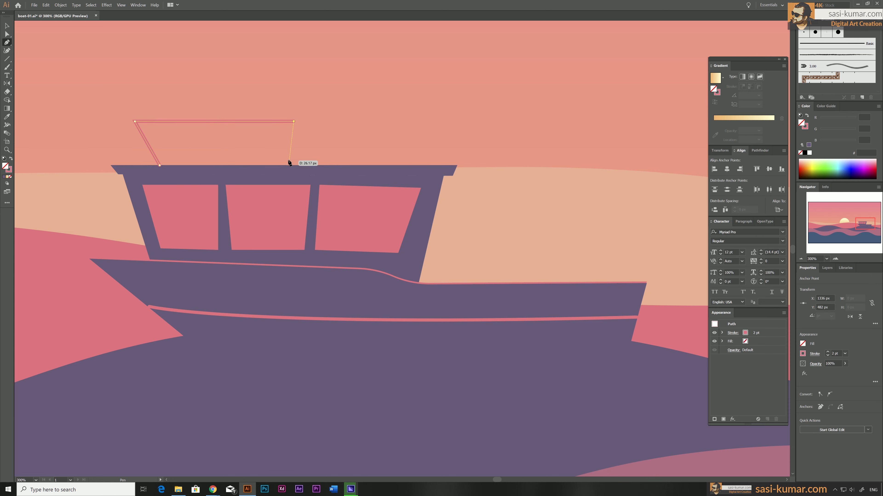
{"action": "left_click", "coordinate": [287, 165]}
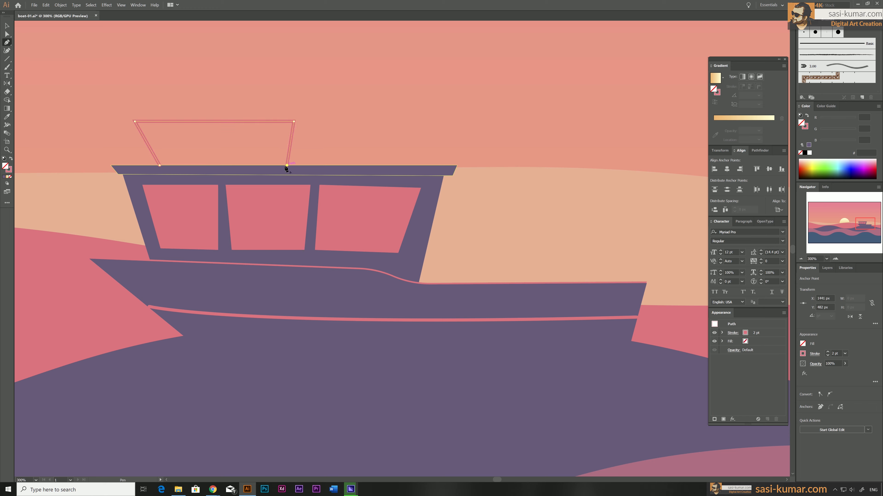
{"action": "left_click", "coordinate": [160, 165]}
{"action": "key", "text": "i"}
{"action": "left_click", "coordinate": [329, 168]}
Draw a thin, slightly tapering purple roof slab overhanging both ends of the upper cabin, then deselect.
{"action": "key", "text": "p"}
{"action": "left_click", "coordinate": [127, 122]}
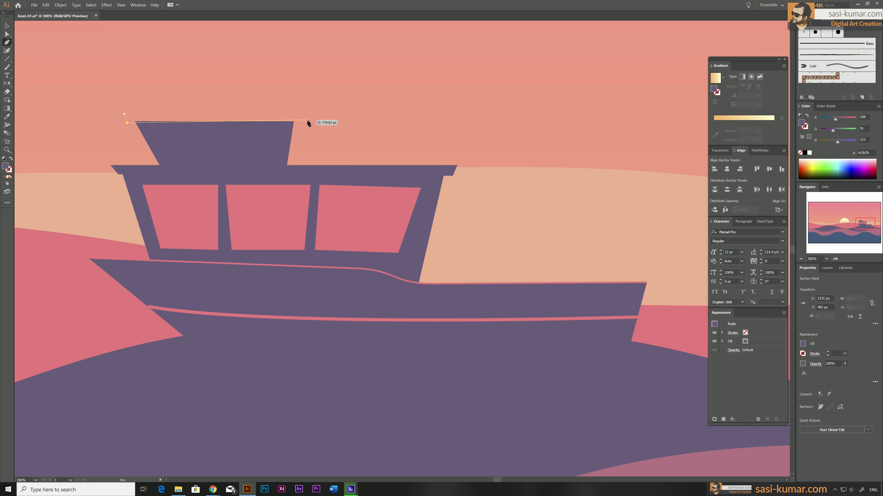
{"action": "left_click", "coordinate": [305, 121]}
{"action": "left_click", "coordinate": [306, 119]}
{"action": "left_click", "coordinate": [125, 113]}
{"action": "left_click", "coordinate": [127, 122]}
{"action": "left_click", "coordinate": [33, 59], "text": "ctrl"}
Add pink windows to the upper cabin with two slanted purple dividers, expanding the divider strokes into filled shapes.
{"action": "key", "text": "i"}
{"action": "left_click", "coordinate": [188, 215]}
{"action": "left_click_drag", "start_coordinate": [196, 123], "coordinate": [204, 162]}
{"action": "left_click_drag", "start_coordinate": [251, 123], "coordinate": [243, 167]}
{"action": "left_click", "coordinate": [199, 142], "text": "shift"}
{"action": "left_click", "coordinate": [290, 169]}
{"action": "key", "text": "shift+x"}
{"action": "left_click", "coordinate": [61, 5]}
{"action": "left_click", "coordinate": [79, 74]}
{"action": "key", "text": "Return"}
Stretch the upper cabin's front divider slightly so it spans the full window height, then deselect.
{"action": "key", "text": "v"}
{"action": "left_click", "coordinate": [200, 142]}
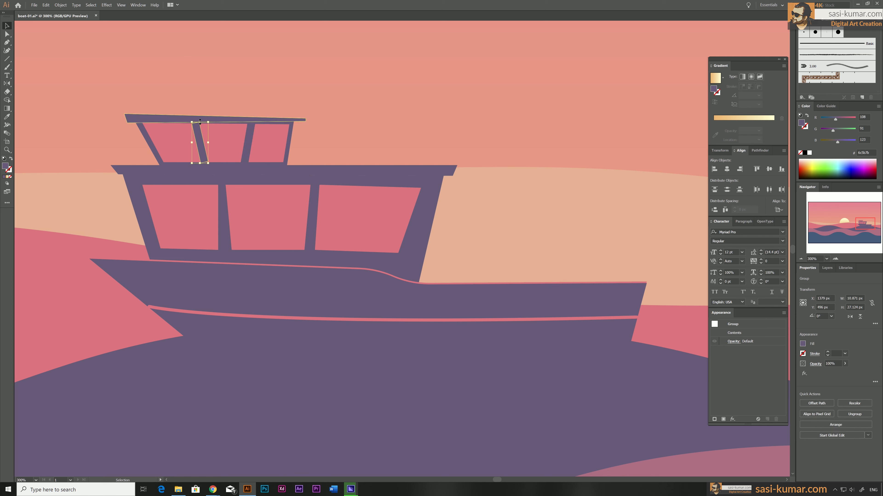
{"action": "left_click", "coordinate": [215, 94]}
{"action": "left_click", "coordinate": [204, 152]}
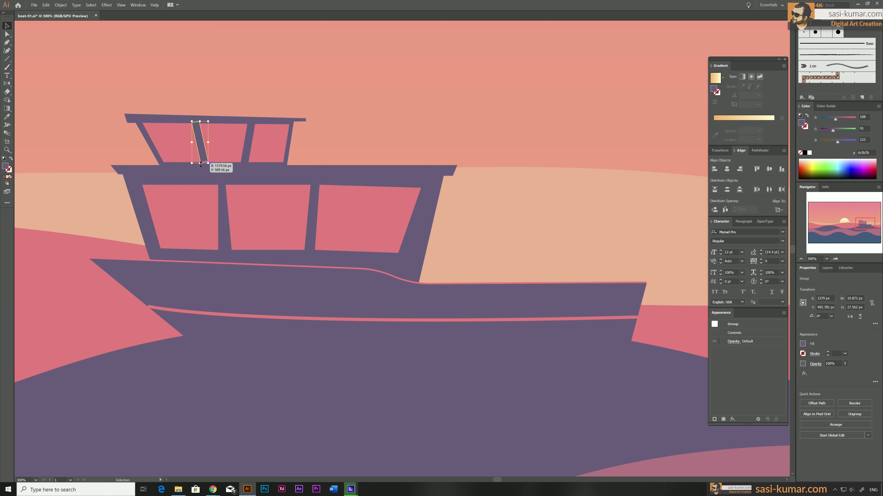
{"action": "left_click", "coordinate": [237, 98]}
Draw a purple 7 px circle and rest it on the front end of the upper cabin's roof.
{"action": "left_click_drag", "start_coordinate": [239, 82], "coordinate": [241, 122]}
{"action": "left_click", "coordinate": [6, 58]}
{"action": "left_click", "coordinate": [27, 68]}
{"action": "left_click_drag", "start_coordinate": [156, 140], "coordinate": [152, 136]}
{"action": "left_click", "coordinate": [8, 26]}
{"action": "key", "text": "z"}
{"action": "key", "text": "ctrl+z"}
{"action": "key", "text": "v"}
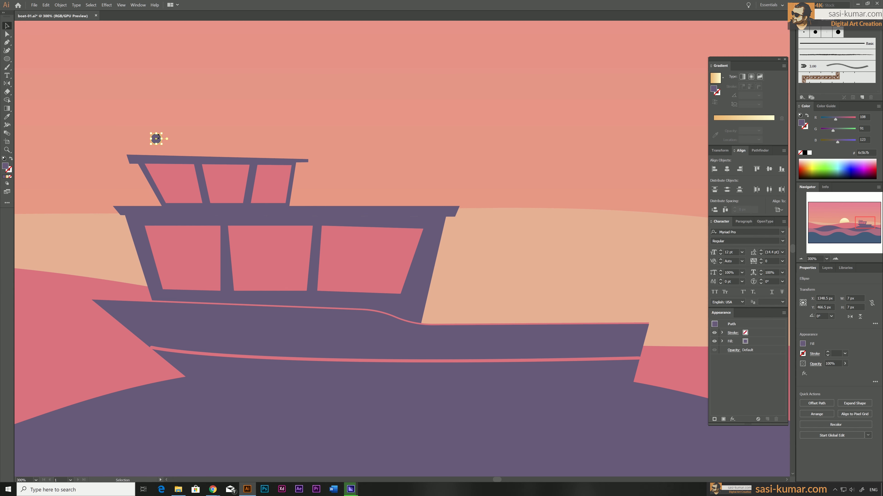
{"action": "key", "text": "ctrl+plus"}
{"action": "key", "text": "ctrl+plus"}
{"action": "left_click_drag", "start_coordinate": [401, 243], "coordinate": [367, 267]}
Draw a flat 30 by 3 px bar above the circle and align the two on their horizontal centres, relative to the selection.
{"action": "left_click", "coordinate": [7, 59]}
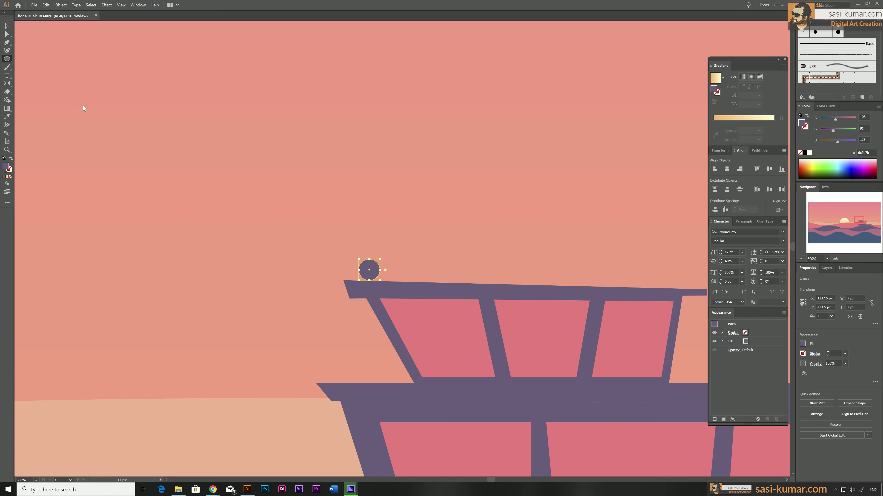
{"action": "left_click_drag", "start_coordinate": [328, 244], "coordinate": [419, 253]}
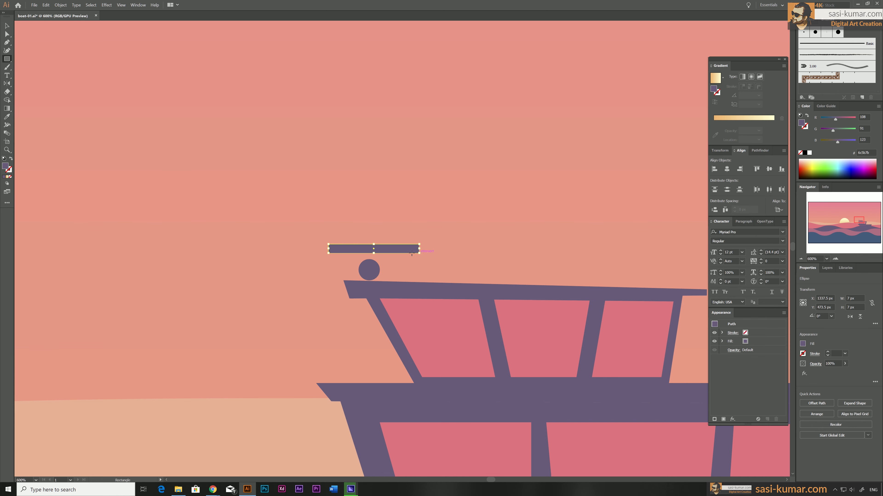
{"action": "left_click", "coordinate": [7, 27]}
{"action": "left_click", "coordinate": [369, 270], "text": "shift"}
{"action": "left_click", "coordinate": [396, 267]}
{"action": "left_click_drag", "start_coordinate": [373, 266], "coordinate": [377, 260]}
{"action": "left_click", "coordinate": [393, 251], "text": "shift"}
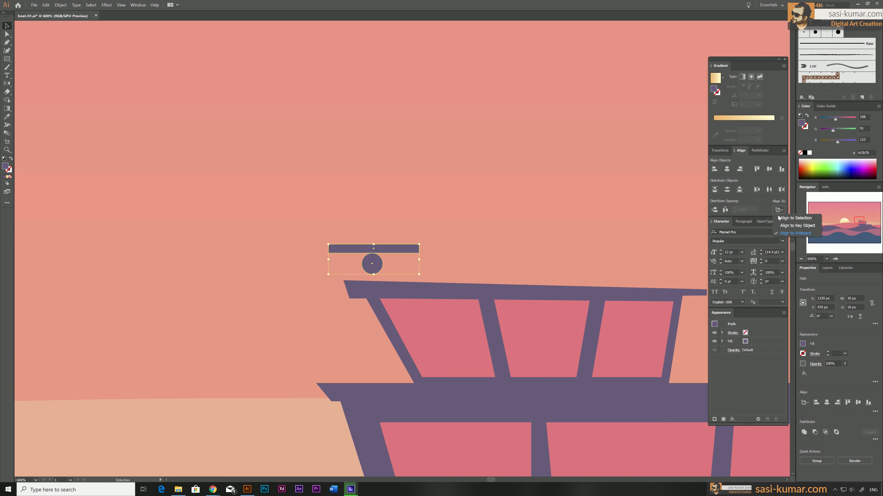
{"action": "left_click", "coordinate": [727, 169]}
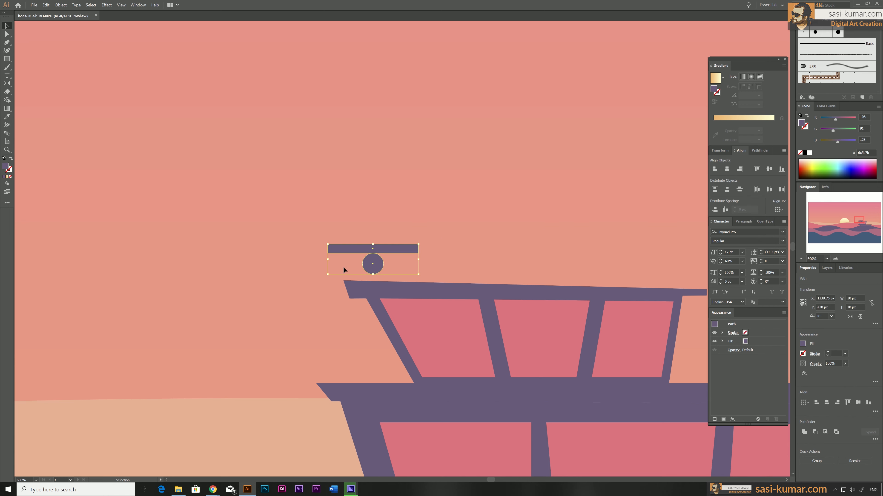
Duplicate the circle-and-bar radar onto the rear end of the upper cabin's roof.
{"action": "left_click_drag", "start_coordinate": [374, 257], "coordinate": [699, 273]}
{"action": "left_click", "coordinate": [632, 230]}
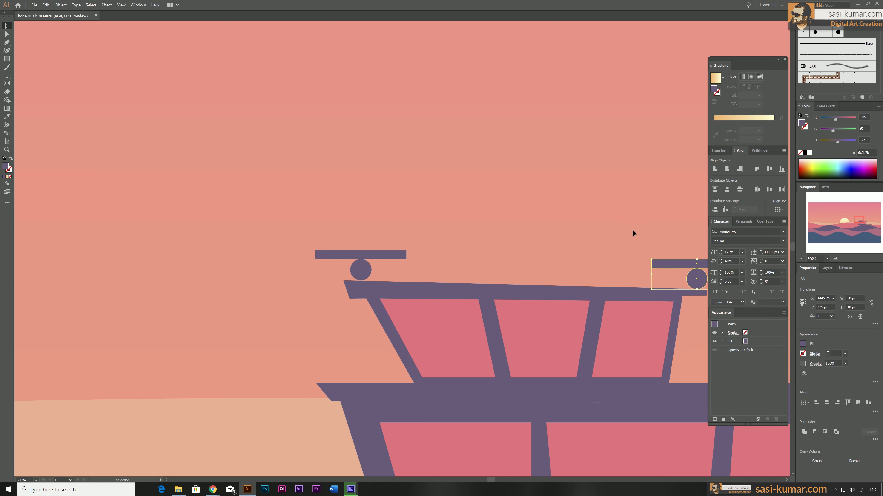
{"action": "left_click_drag", "start_coordinate": [634, 232], "coordinate": [522, 223]}
Try tilting the rear radar's bar about its centre, and undo the rotation.
{"action": "left_click", "coordinate": [570, 258]}
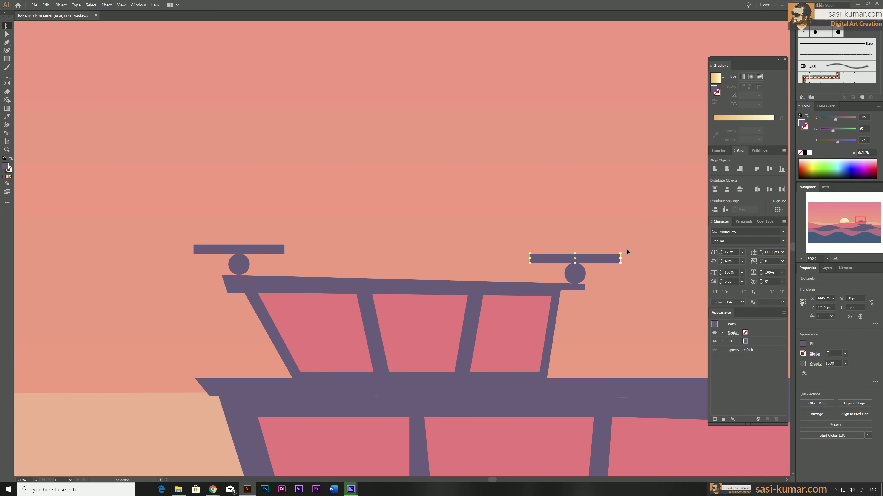
{"action": "left_click_drag", "start_coordinate": [622, 251], "coordinate": [592, 258]}
{"action": "left_click", "coordinate": [612, 260]}
{"action": "left_click", "coordinate": [592, 237]}
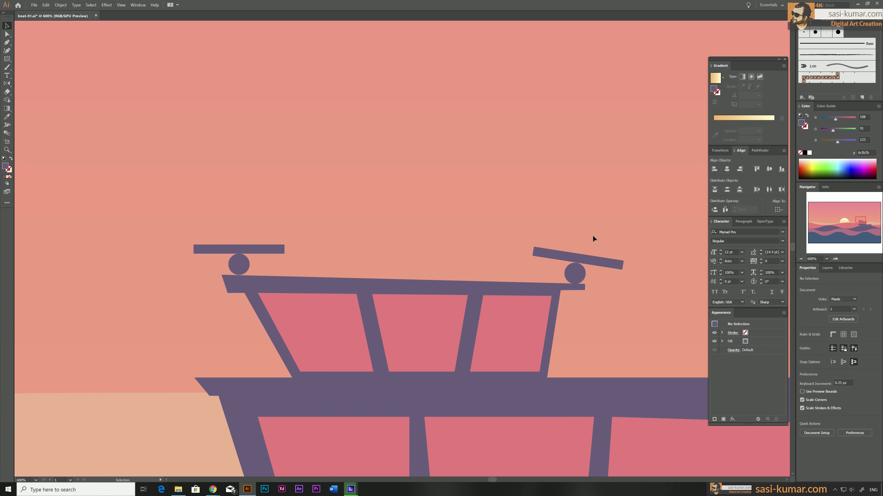
{"action": "key", "text": "ctrl+z"}
{"action": "key", "text": "ctrl+z"}
{"action": "key", "text": "ctrl+z"}
{"action": "key", "text": "ctrl+z"}
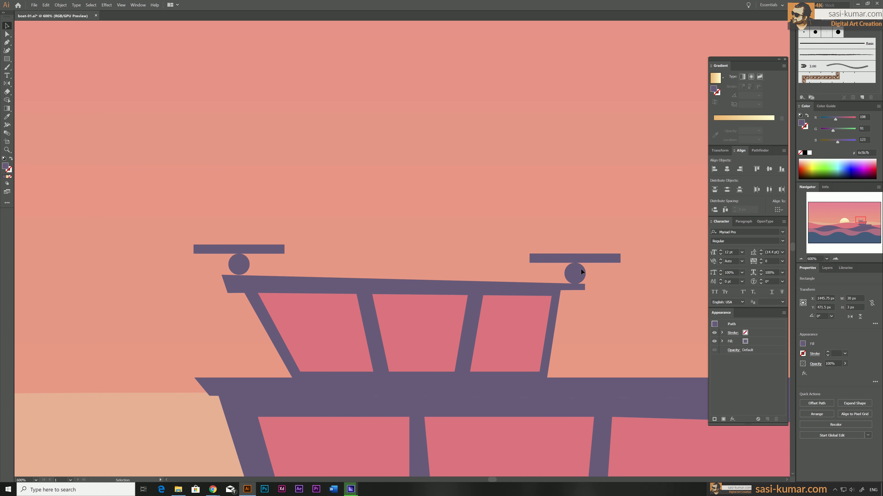
{"action": "left_click", "coordinate": [583, 260]}
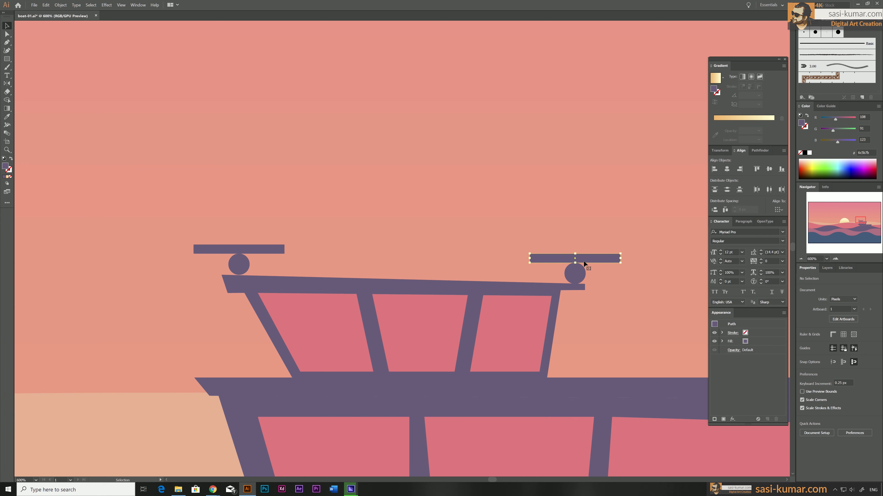
{"action": "left_click", "coordinate": [232, 253], "text": "shift"}
{"action": "left_click", "coordinate": [594, 236]}
Scale the whole boat down to about 329 by 146 px and set it on the crest of the purple wave.
{"action": "key", "text": "ctrl+minus"}
{"action": "key", "text": "ctrl+minus"}
{"action": "key", "text": "ctrl+minus"}
{"action": "key", "text": "ctrl+minus"}
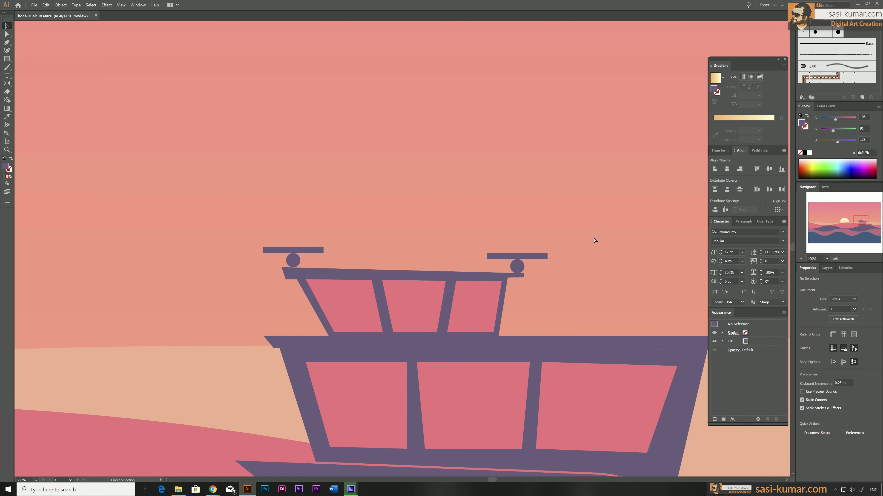
{"action": "key", "text": "ctrl+minus"}
{"action": "key", "text": "ctrl+minus"}
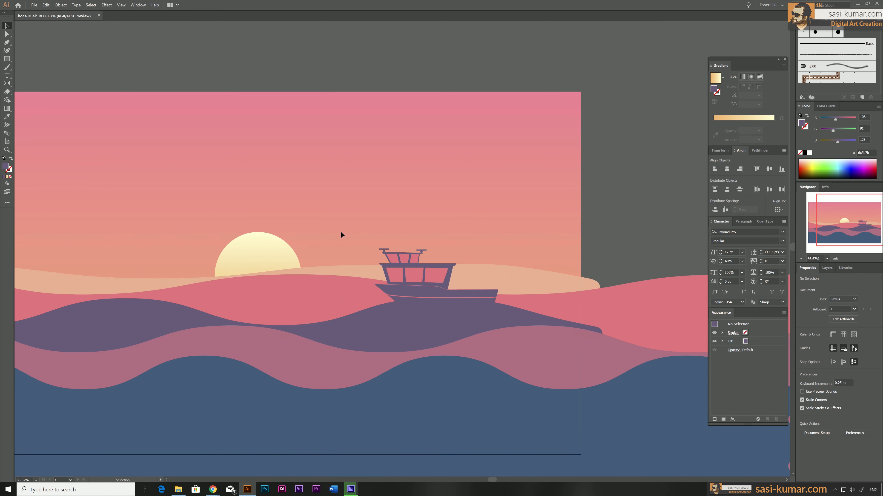
{"action": "left_click_drag", "start_coordinate": [341, 232], "coordinate": [340, 232]}
{"action": "left_click_drag", "start_coordinate": [499, 249], "coordinate": [483, 256]}
{"action": "left_click_drag", "start_coordinate": [436, 271], "coordinate": [441, 277]}
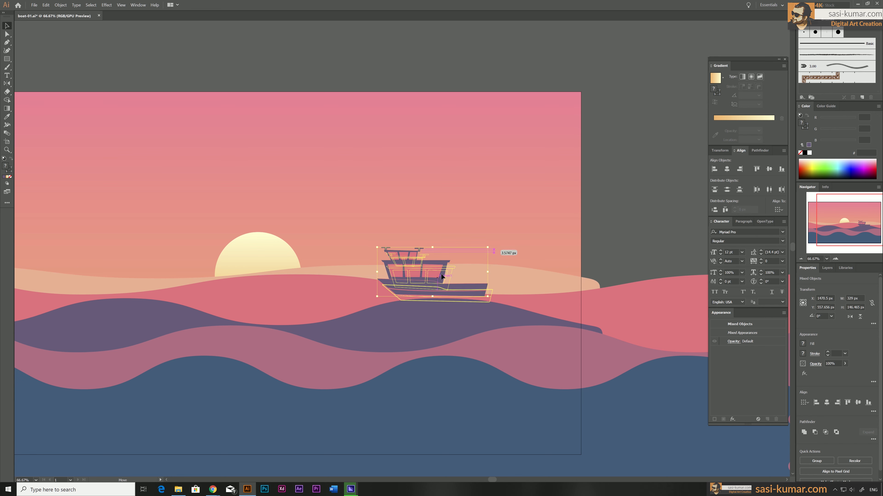
{"action": "left_click", "coordinate": [594, 225]}
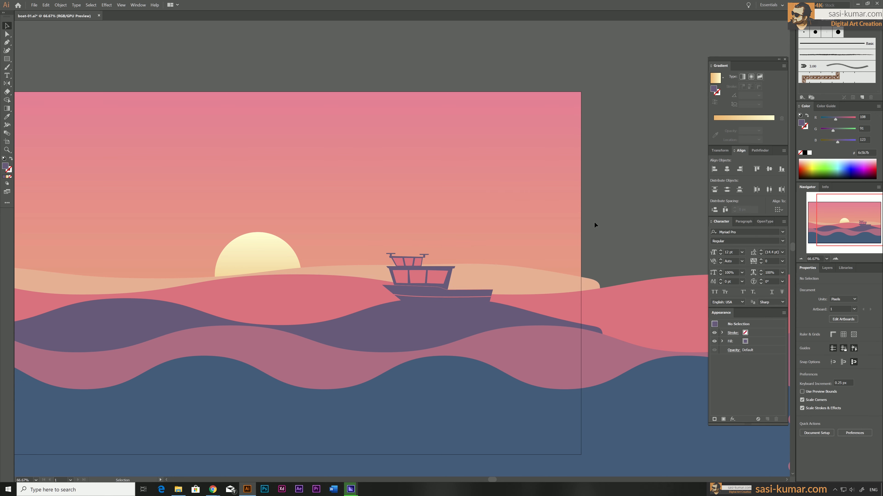
Create a new layer above the Boat layer and move the rear radar's bar onto it.
{"action": "left_click", "coordinate": [827, 268]}
{"action": "left_click", "coordinate": [861, 479]}
{"action": "left_click", "coordinate": [427, 257]}
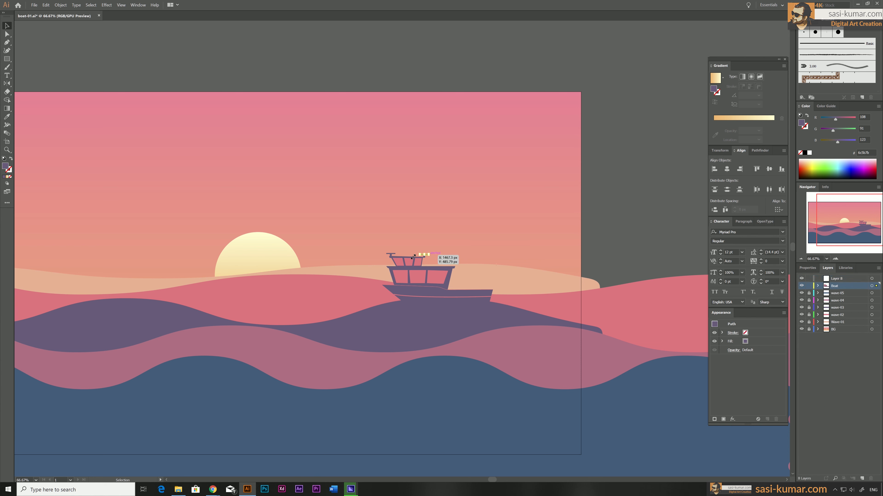
{"action": "left_click", "coordinate": [424, 255]}
{"action": "left_click", "coordinate": [848, 279]}
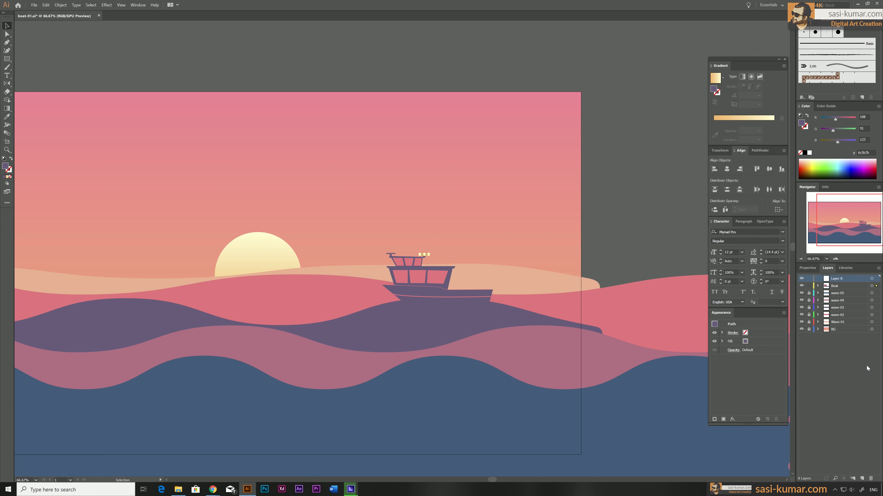
{"action": "left_click_drag", "start_coordinate": [877, 286], "coordinate": [876, 278]}
Create another new layer at the top of the stack and move the front radar's bar onto it.
{"action": "left_click", "coordinate": [391, 254]}
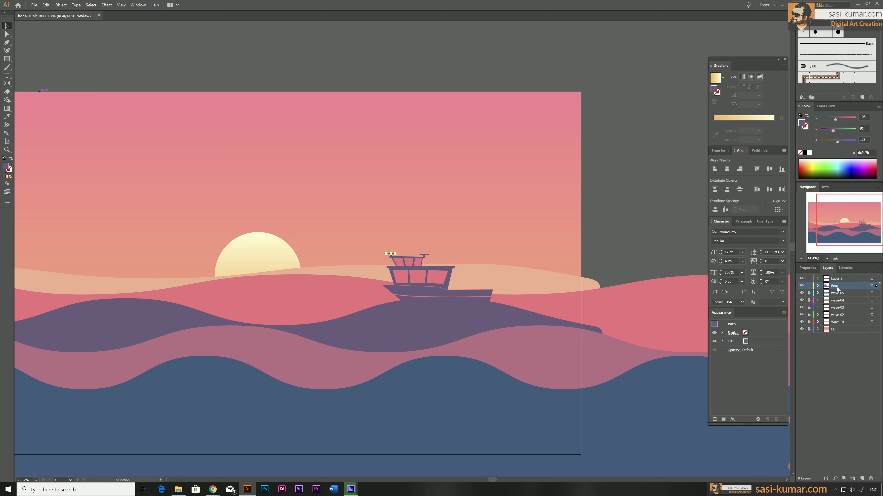
{"action": "left_click", "coordinate": [836, 278]}
{"action": "left_click", "coordinate": [862, 478]}
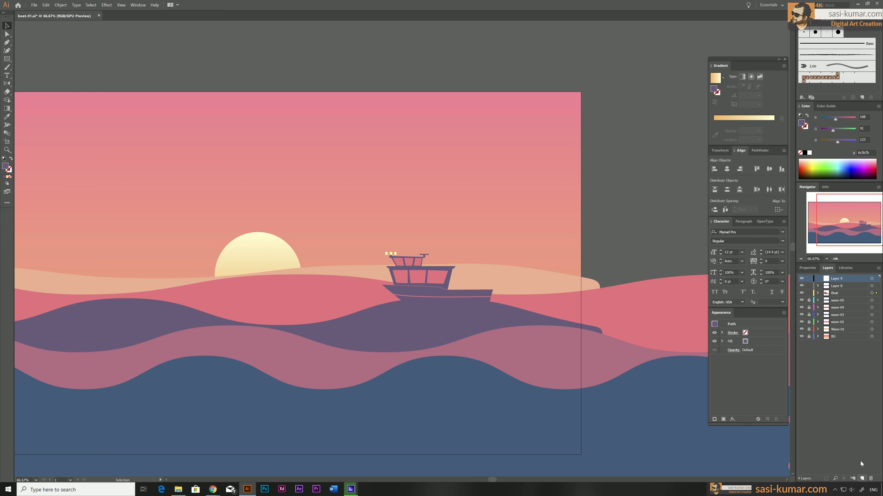
{"action": "left_click_drag", "start_coordinate": [876, 293], "coordinate": [877, 282]}
Rename the rear bar's layer Radar-01 and the front bar's layer Radar-02, then deselect the artwork.
{"action": "double_click", "coordinate": [836, 285]}
{"action": "type", "text": "RA"}
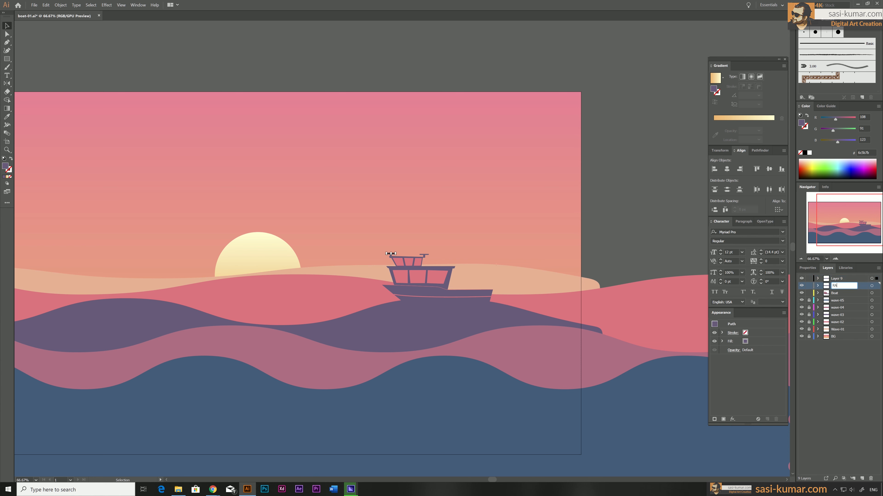
{"action": "type", "text": "dar-01"}
{"action": "key", "text": "Return"}
{"action": "double_click", "coordinate": [836, 279]}
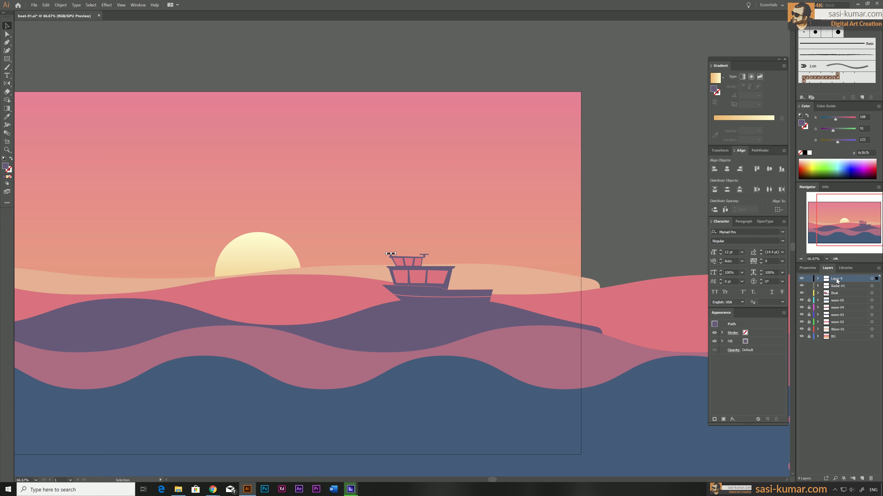
{"action": "type", "text": "Radar-02"}
{"action": "key", "text": "Return"}
{"action": "key", "text": "alt+Tab"}
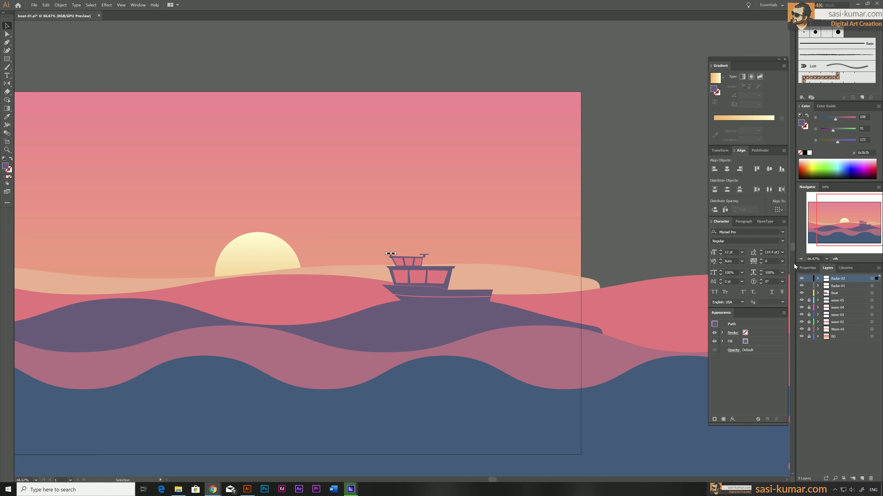
{"action": "left_click", "coordinate": [620, 217]}
{"action": "left_click", "coordinate": [195, 72]}
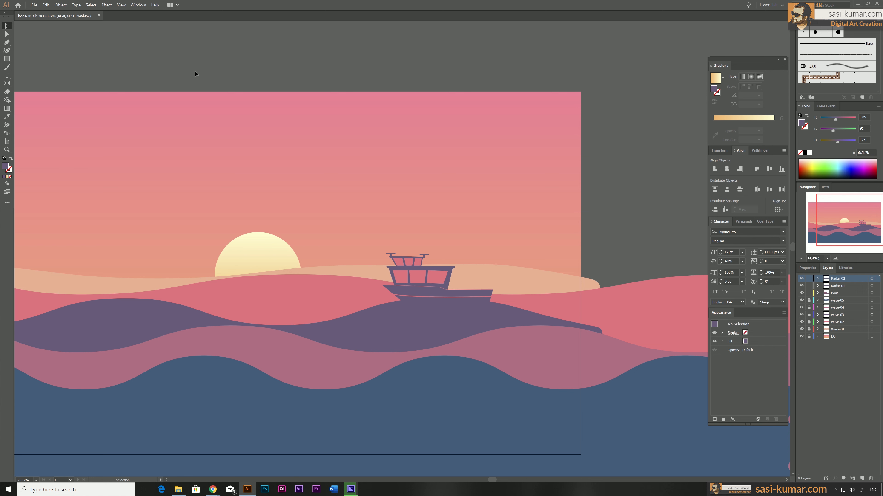
Unlock all the wave layers and the BG layer, and save the document.
{"action": "key", "text": "ctrl+minus"}
{"action": "key", "text": "ctrl+minus"}
{"action": "key", "text": "ctrl+minus"}
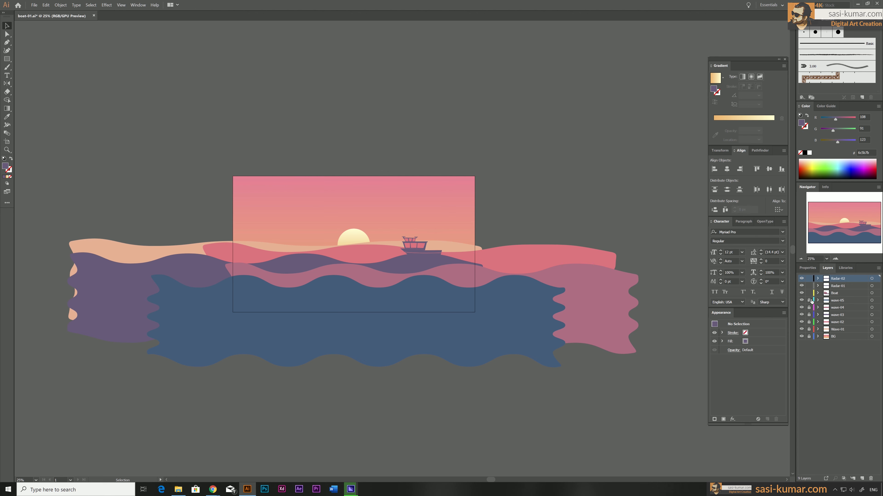
{"action": "left_click_drag", "start_coordinate": [809, 300], "coordinate": [810, 337]}
{"action": "key", "text": "ctrl+s"}
{"action": "left_click_drag", "start_coordinate": [318, 146], "coordinate": [310, 123]}
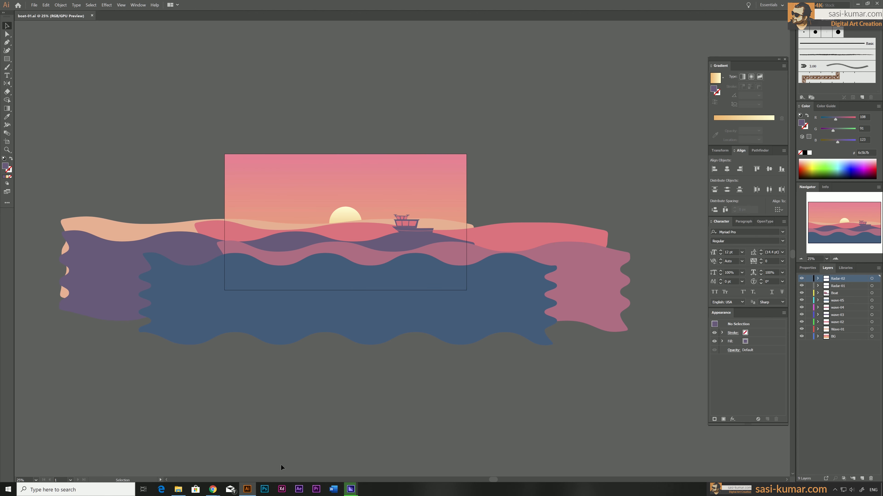
Switch to After Effects, import boat-01.ai as a composition that retains layer sizes, and open the boat-01 composition.
{"action": "left_click", "coordinate": [298, 490]}
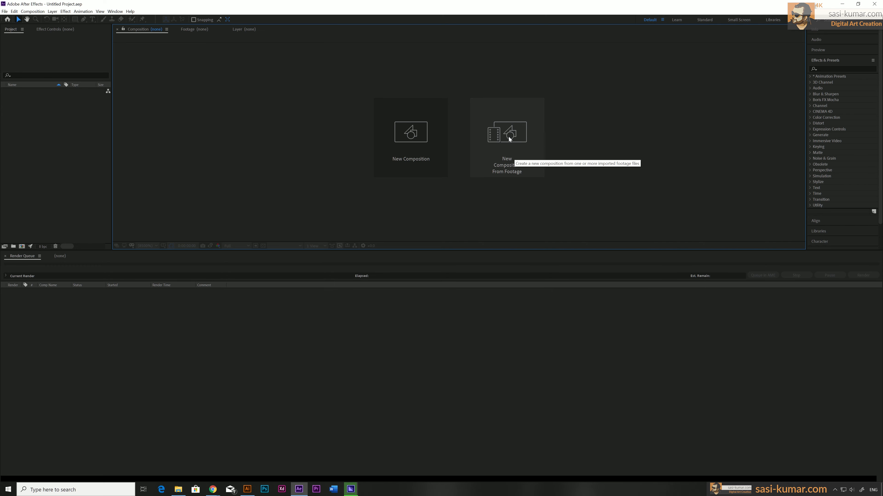
{"action": "left_click", "coordinate": [520, 135]}
{"action": "left_click", "coordinate": [215, 270]}
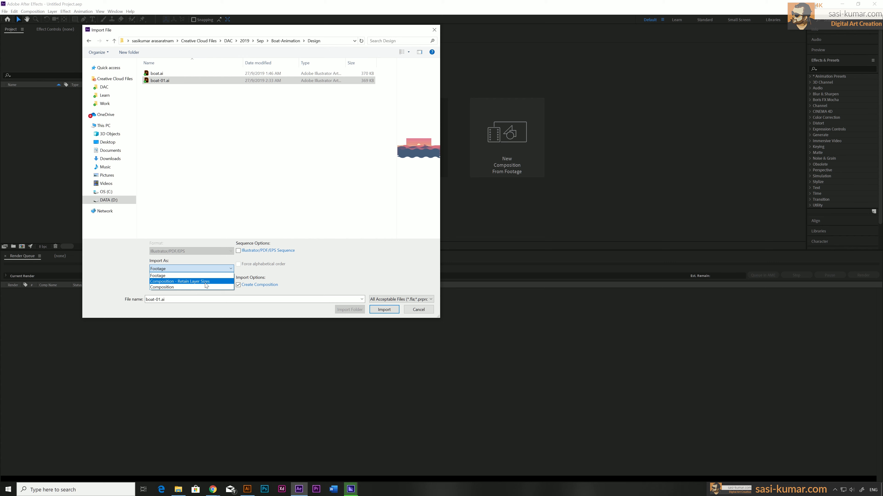
{"action": "left_click", "coordinate": [205, 282]}
{"action": "left_click", "coordinate": [384, 310]}
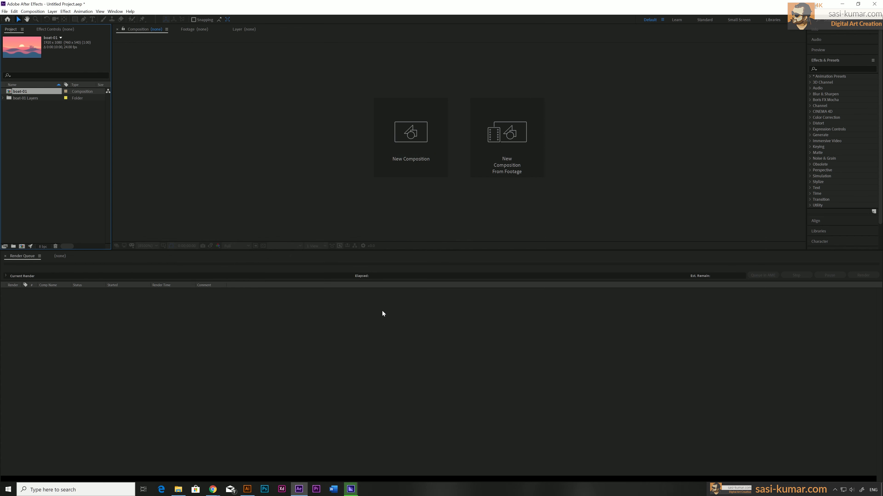
{"action": "double_click", "coordinate": [8, 93]}
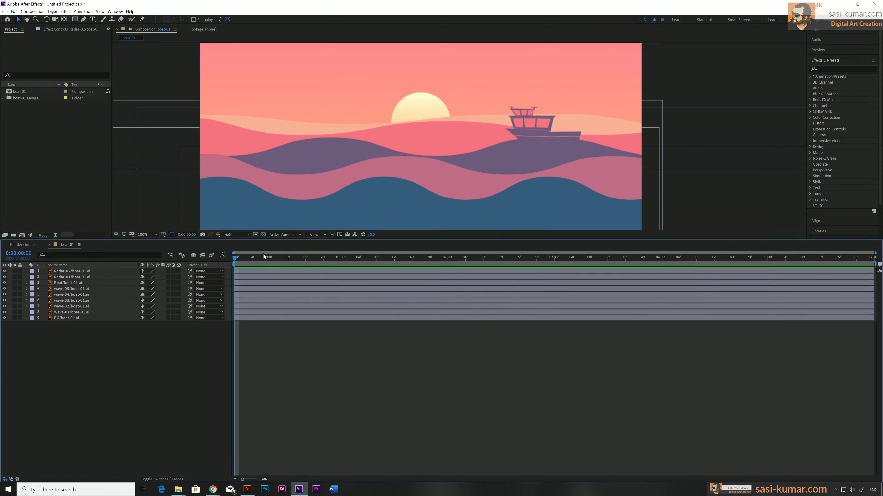
{"action": "left_click_drag", "start_coordinate": [264, 240], "coordinate": [266, 264]}
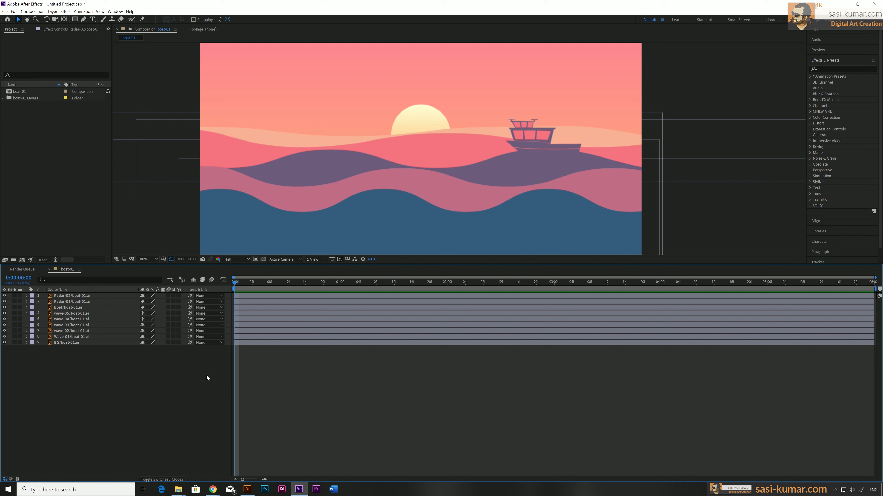
Show the Wave-01 layer's Position property and set a Position keyframe at the start of the timeline.
{"action": "left_click", "coordinate": [250, 340]}
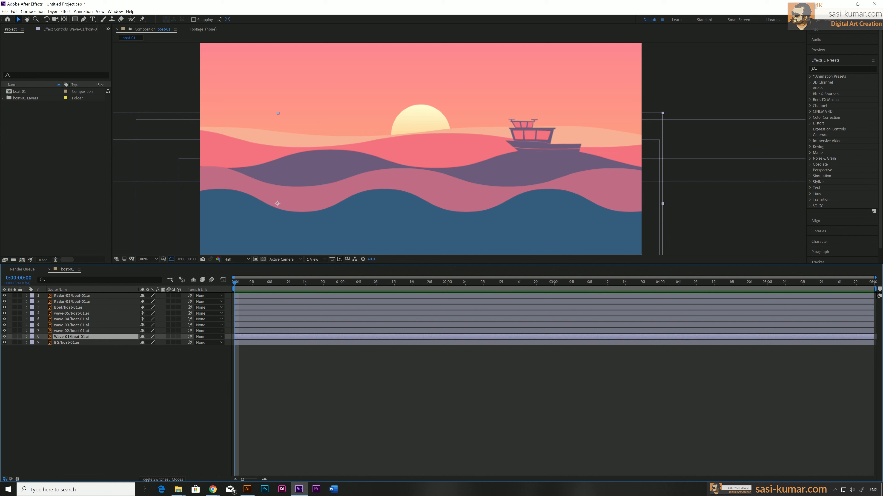
{"action": "left_click", "coordinate": [4, 337]}
{"action": "left_click", "coordinate": [4, 337]}
{"action": "key", "text": "p"}
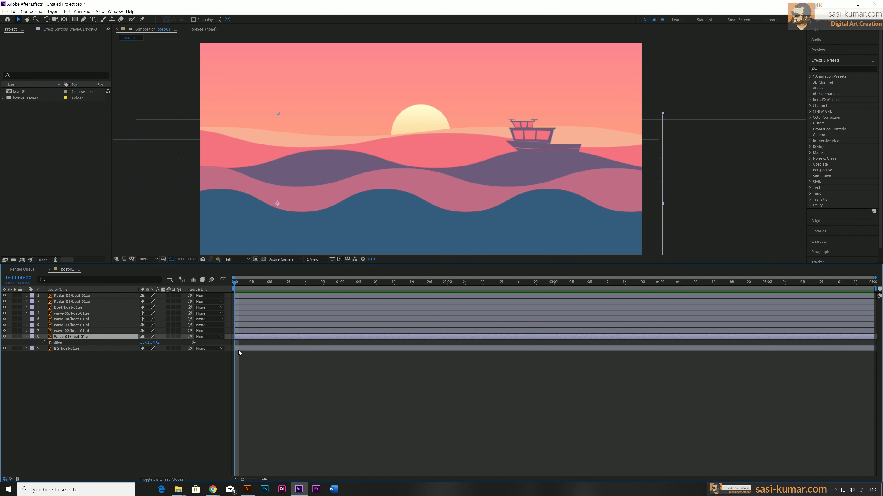
{"action": "left_click_drag", "start_coordinate": [237, 285], "coordinate": [252, 285]}
{"action": "left_click", "coordinate": [233, 284]}
{"action": "mouse_move", "coordinate": [234, 283]}
{"action": "left_mouse_down"}
{"action": "mouse_move", "coordinate": [881, 286]}
{"action": "mouse_move", "coordinate": [223, 294]}
{"action": "left_mouse_up"}
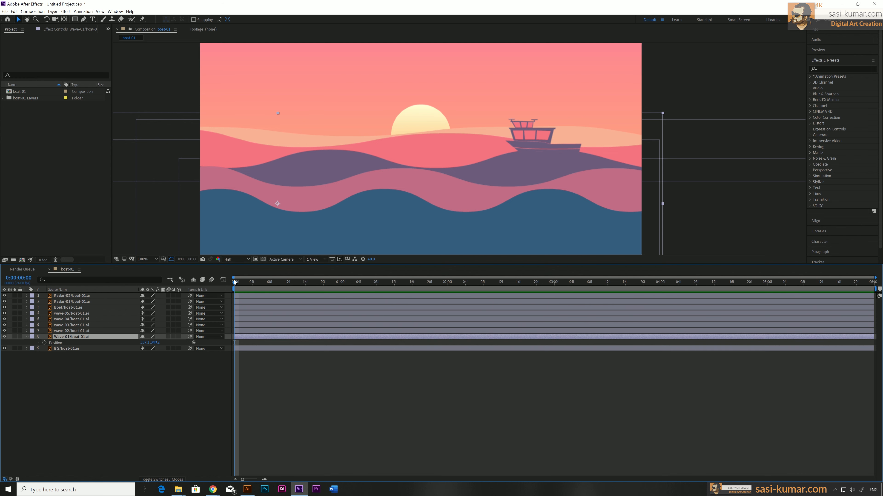
{"action": "left_click", "coordinate": [44, 343]}
Add an unchanged Wave-01 Position keyframe at 0:00:05:23 and apply Easy Ease to both keyframes.
{"action": "left_click_drag", "start_coordinate": [385, 285], "coordinate": [869, 283]}
{"action": "left_click", "coordinate": [9, 343]}
{"action": "left_click_drag", "start_coordinate": [252, 341], "coordinate": [213, 349]}
{"action": "left_click_drag", "start_coordinate": [863, 341], "coordinate": [877, 348]}
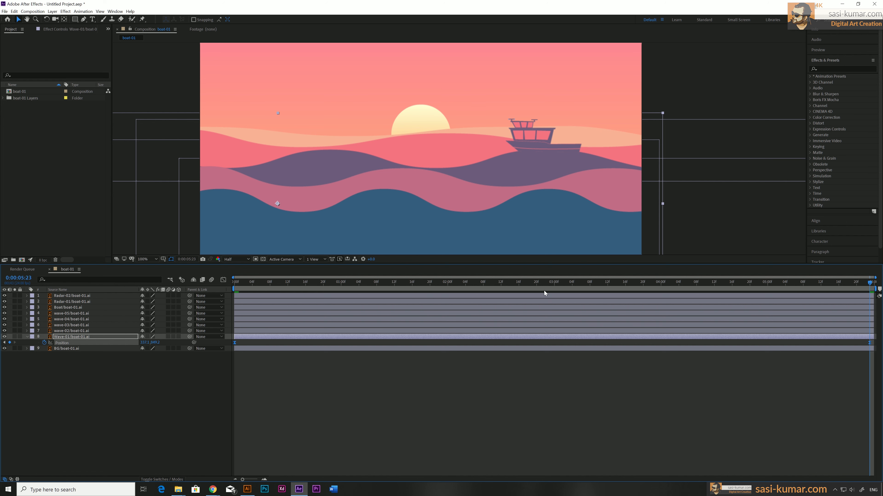
Keyframe Wave-01's Position: raise it to Y 841.2 at 0:00:03:00, shift it right to about X 467 at 0:00:01:12, and slightly left at 0:00:04:18.
{"action": "left_click_drag", "start_coordinate": [504, 284], "coordinate": [554, 285]}
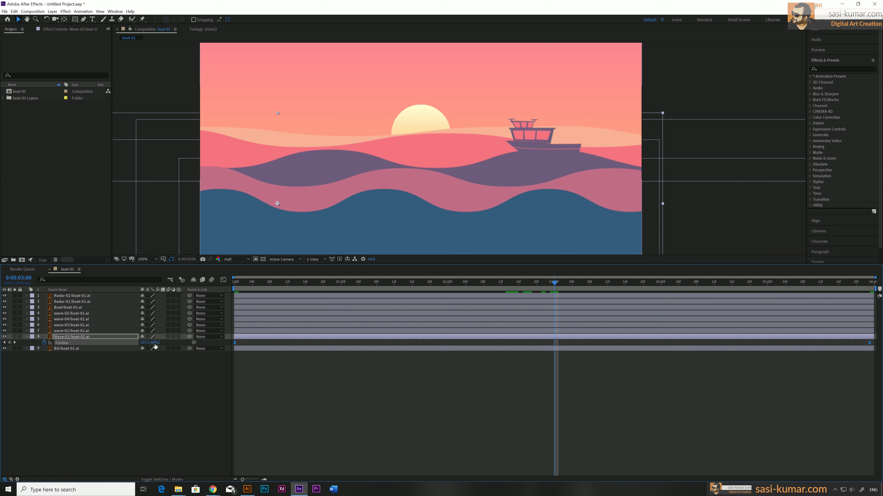
{"action": "left_click_drag", "start_coordinate": [155, 344], "coordinate": [153, 343]}
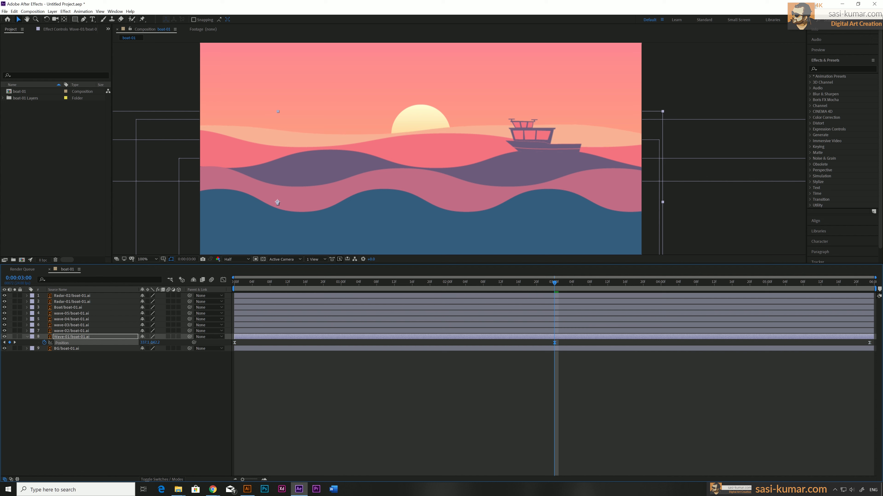
{"action": "left_click_drag", "start_coordinate": [353, 284], "coordinate": [381, 288]}
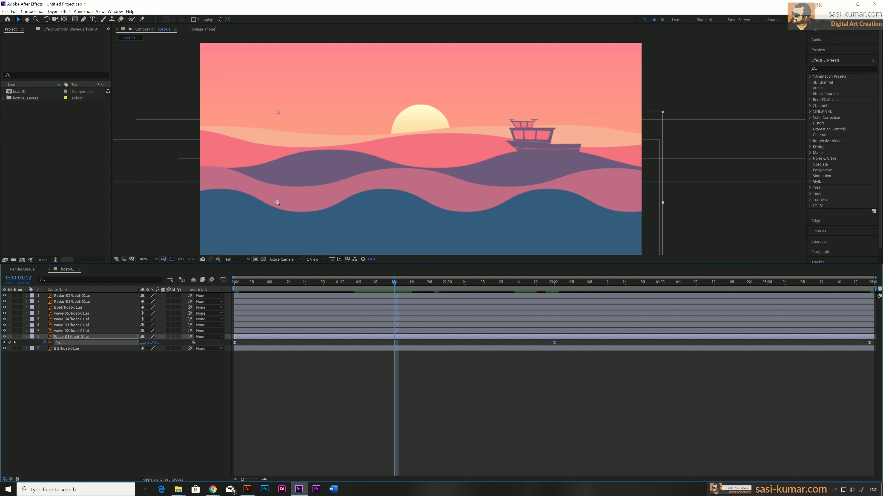
{"action": "left_click_drag", "start_coordinate": [143, 343], "coordinate": [186, 343]}
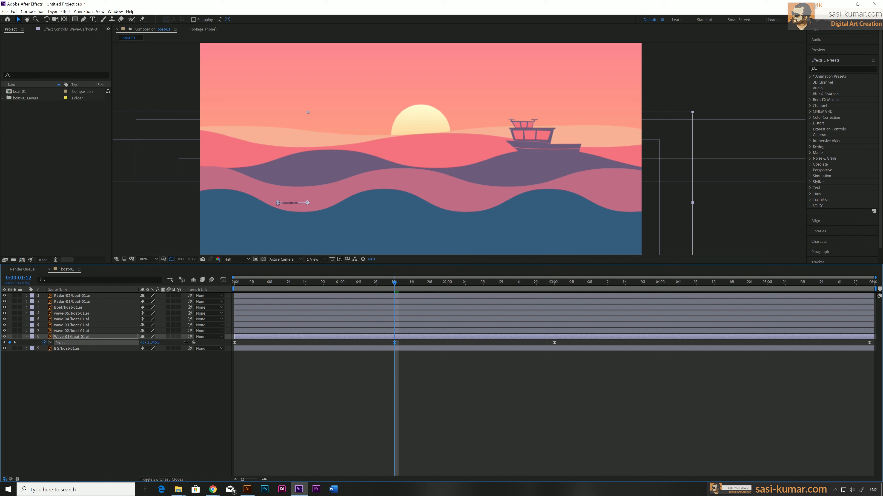
{"action": "left_click_drag", "start_coordinate": [721, 286], "coordinate": [741, 286]}
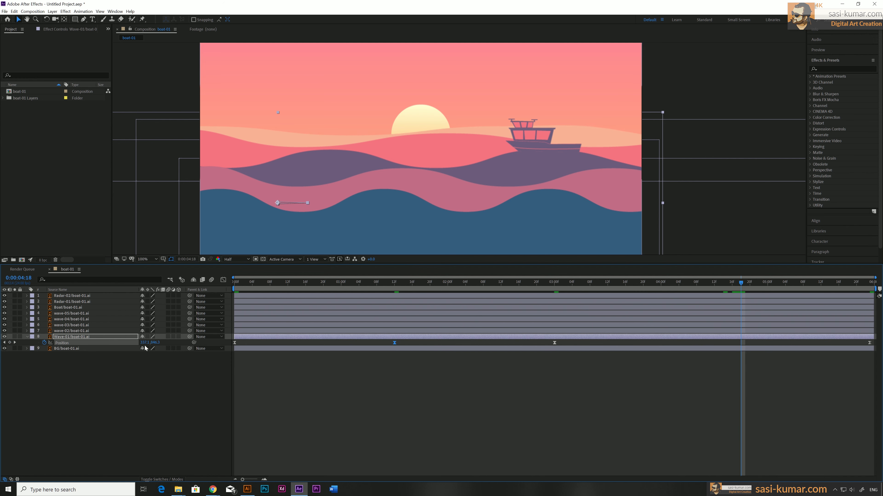
{"action": "left_click_drag", "start_coordinate": [143, 342], "coordinate": [130, 345]}
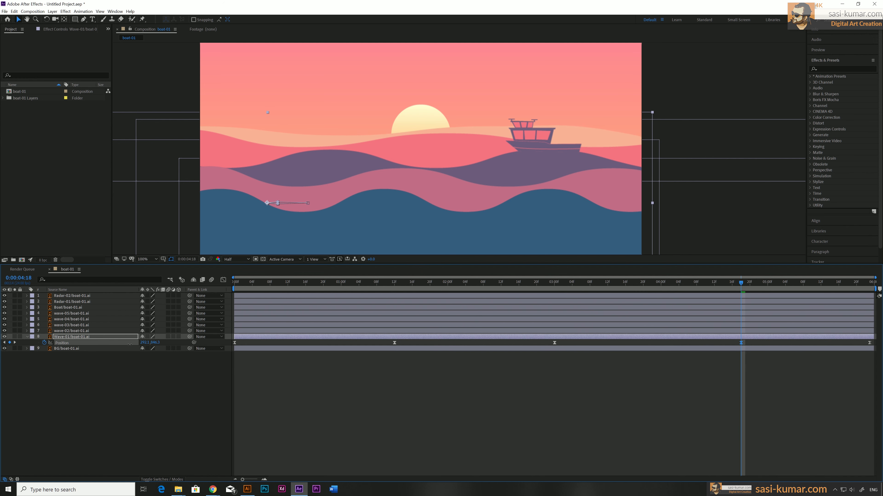
Play back the composition to check the Wave-01 motion.
{"action": "key", "text": "space"}
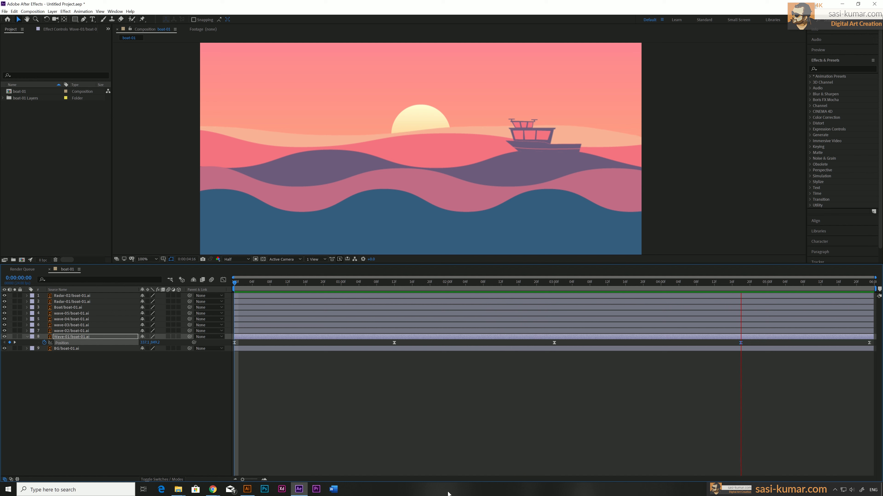
{"action": "left_click", "coordinate": [464, 452]}
{"action": "key", "text": "space"}
Set identical Position keyframes on the wave-02 layer at the start of the timeline and at 0:00:05:23.
{"action": "left_click", "coordinate": [265, 331]}
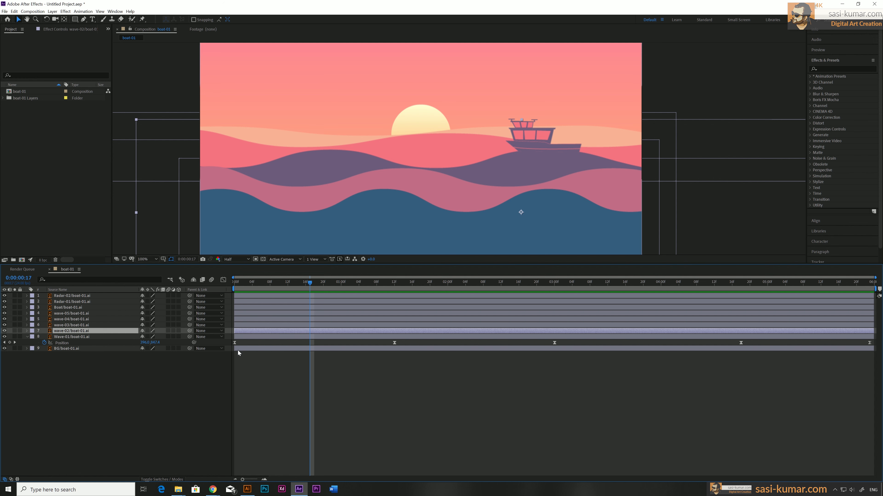
{"action": "key", "text": "p"}
{"action": "key", "text": "Home"}
{"action": "left_click", "coordinate": [44, 337]}
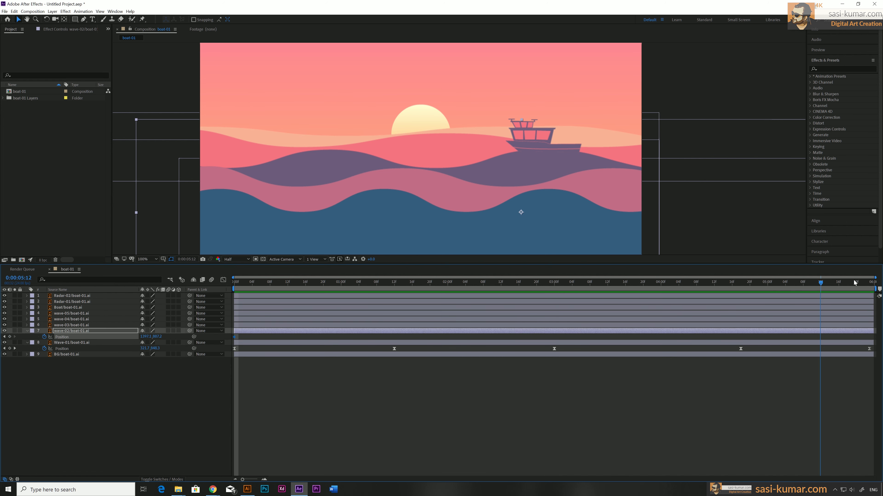
{"action": "key", "text": "End"}
{"action": "left_click", "coordinate": [10, 336]}
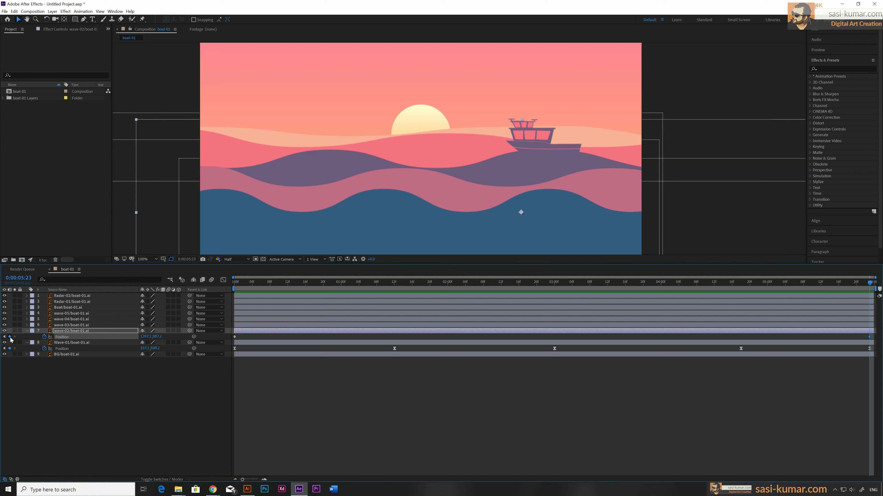
Keyframe wave-02's Position: lower it to about Y 910 at 0:00:01:12, adjust Y at 0:00:04:18, and shift it right to about X 1522 at 0:00:03:00.
{"action": "left_click_drag", "start_coordinate": [426, 286], "coordinate": [394, 295]}
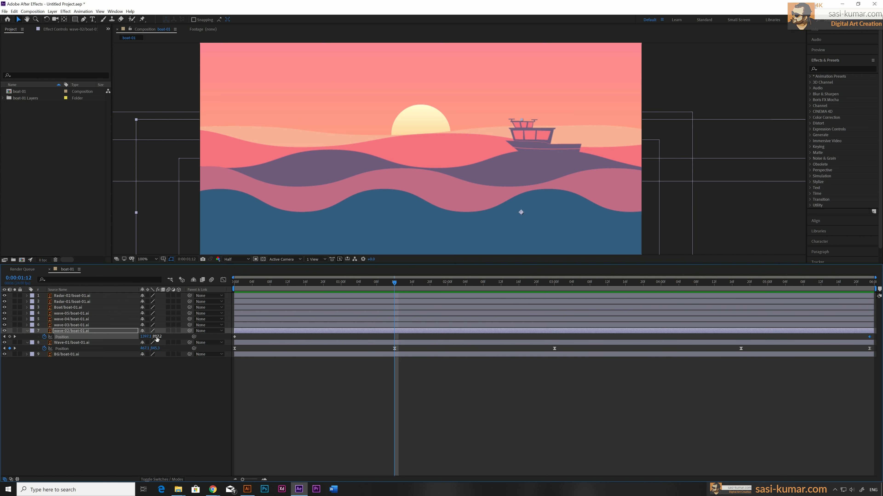
{"action": "left_click_drag", "start_coordinate": [156, 339], "coordinate": [165, 337]}
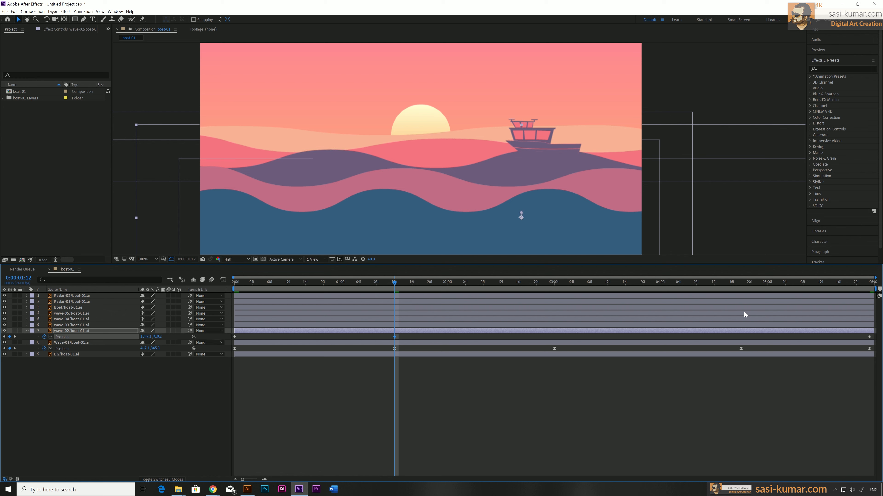
{"action": "left_click_drag", "start_coordinate": [539, 283], "coordinate": [741, 294]}
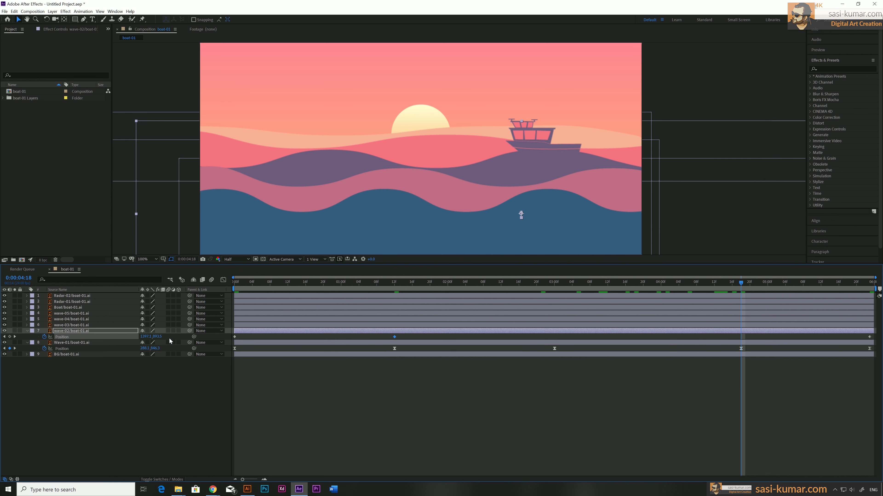
{"action": "mouse_move", "coordinate": [157, 337]}
{"action": "left_mouse_down"}
{"action": "mouse_move", "coordinate": [169, 338]}
{"action": "mouse_move", "coordinate": [158, 337]}
{"action": "left_mouse_up"}
{"action": "left_click_drag", "start_coordinate": [297, 289], "coordinate": [395, 303]}
{"action": "key", "text": "k"}
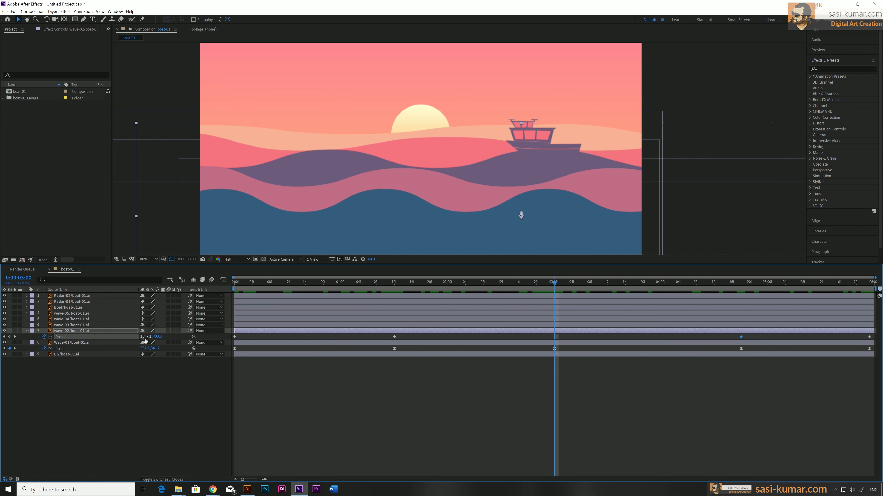
{"action": "left_click_drag", "start_coordinate": [145, 340], "coordinate": [186, 337]}
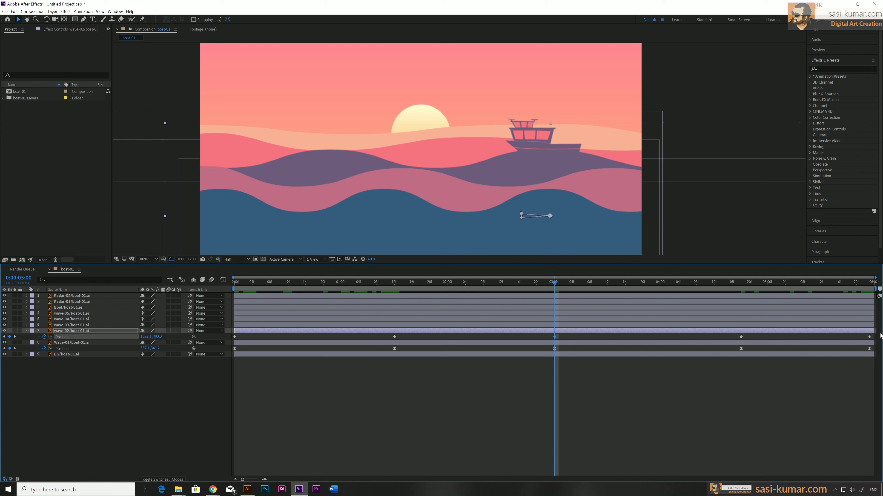
Apply Easy Ease to all Position keyframes of Wave-01 and wave-02, and preview the animation from the start.
{"action": "left_click_drag", "start_coordinate": [874, 338], "coordinate": [232, 351]}
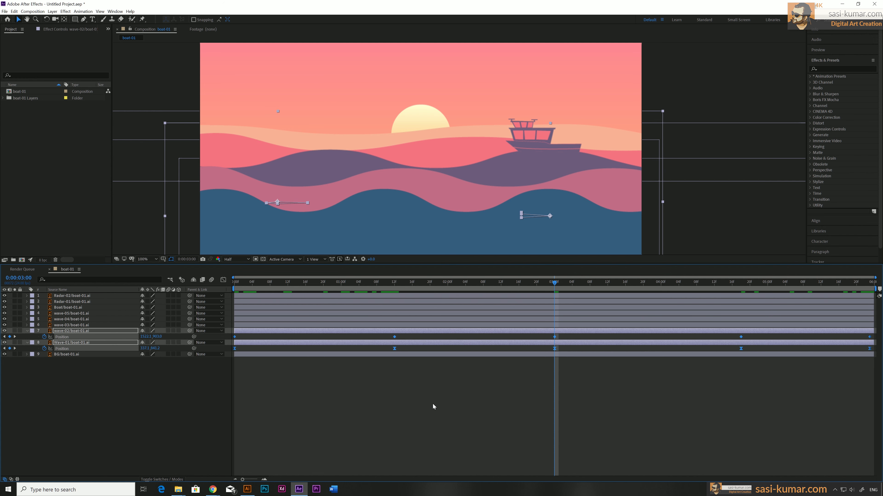
{"action": "key", "text": "F9"}
{"action": "left_click_drag", "start_coordinate": [261, 286], "coordinate": [201, 285]}
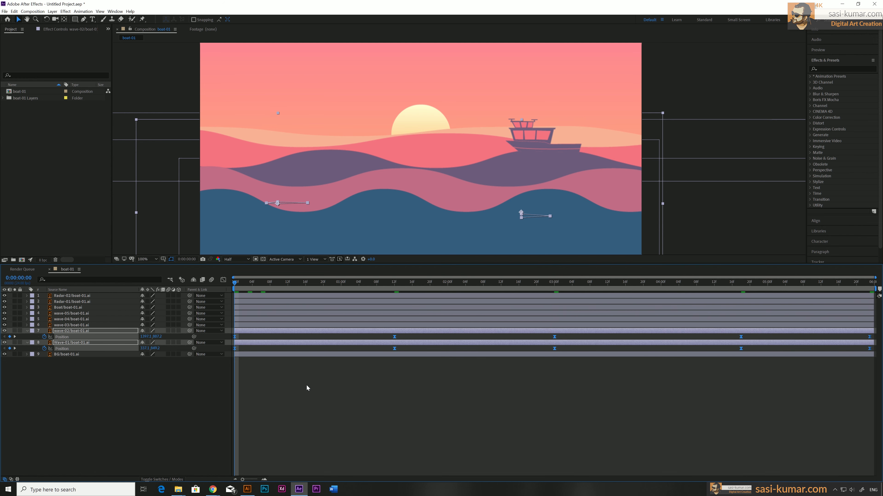
{"action": "key", "text": "space"}
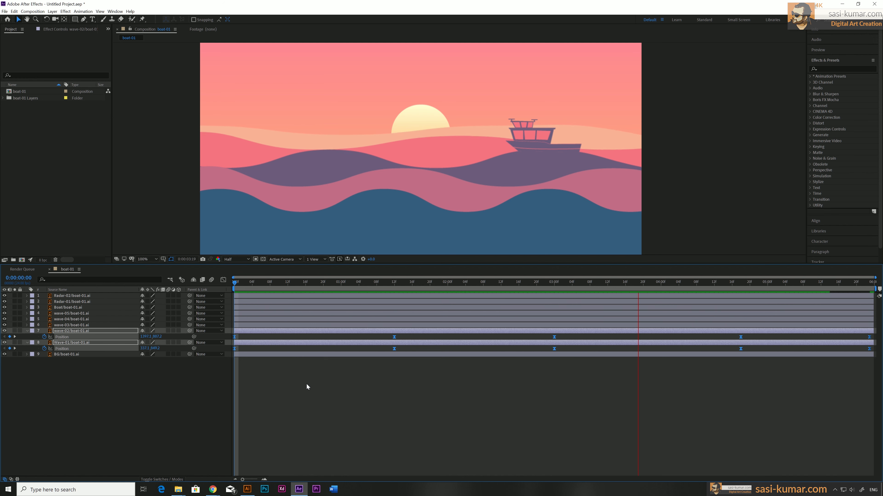
{"action": "key", "text": "space"}
Set identical Position keyframes on the wave-03 layer at the start and at 0:00:05:23, and apply Easy Ease to both.
{"action": "left_click_drag", "start_coordinate": [258, 285], "coordinate": [230, 286]}
{"action": "left_click", "coordinate": [246, 327]}
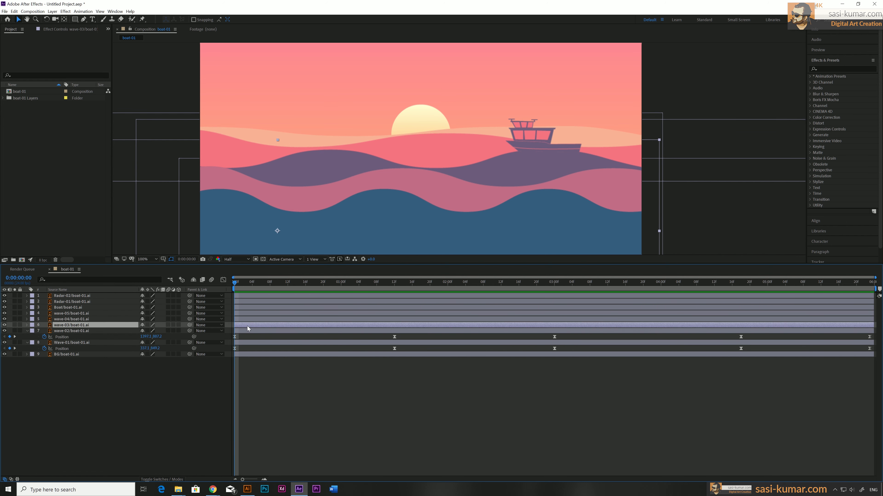
{"action": "key", "text": "p"}
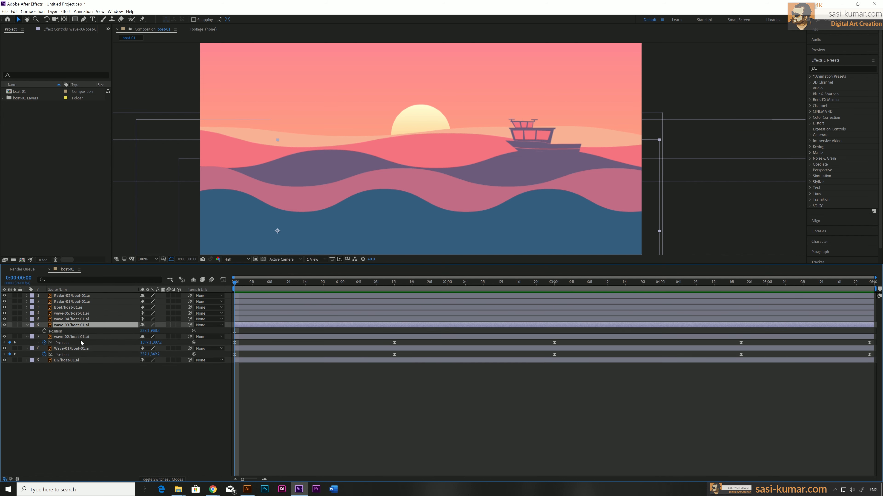
{"action": "left_click", "coordinate": [44, 331]}
{"action": "left_click", "coordinate": [848, 282]}
{"action": "left_click", "coordinate": [871, 282]}
{"action": "left_click", "coordinate": [10, 331]}
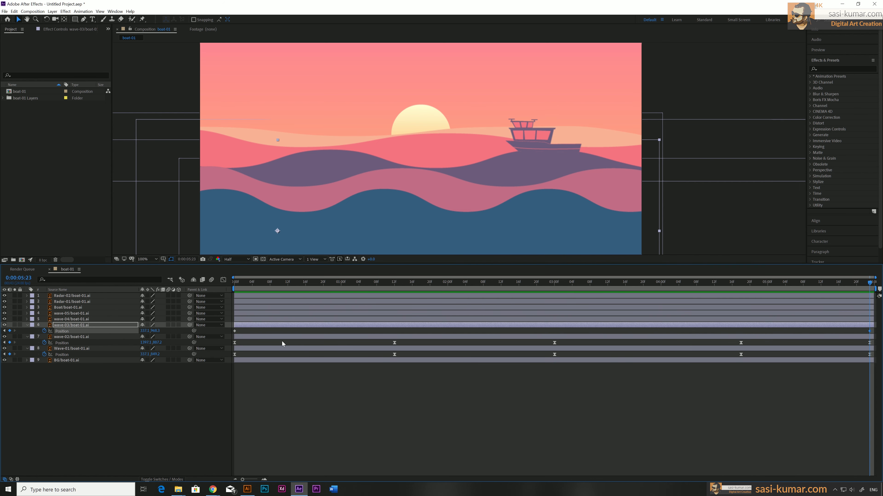
{"action": "left_click", "coordinate": [235, 331]}
{"action": "left_click", "coordinate": [871, 331], "text": "shift"}
{"action": "key", "text": "F9"}
Lower wave-03 to about Y 1008 at 0:00:03:00 and scrub through the timeline to check its motion.
{"action": "left_click_drag", "start_coordinate": [416, 287], "coordinate": [555, 287]}
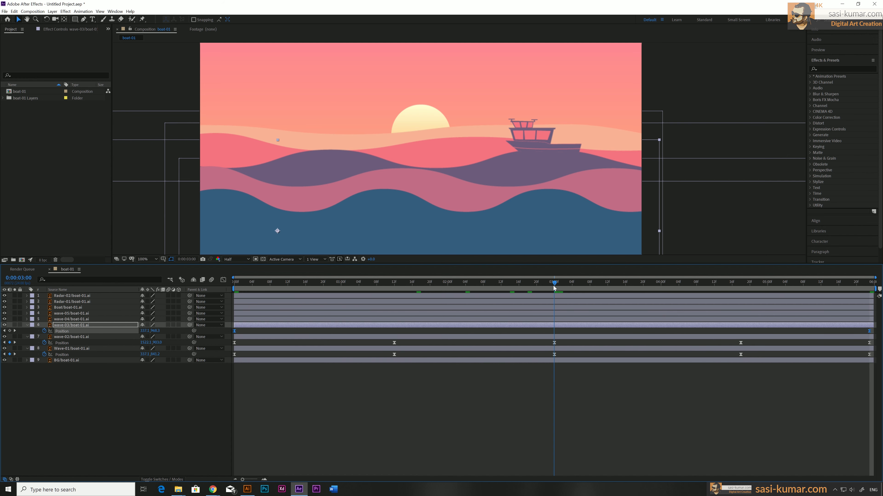
{"action": "left_click_drag", "start_coordinate": [156, 332], "coordinate": [170, 329]}
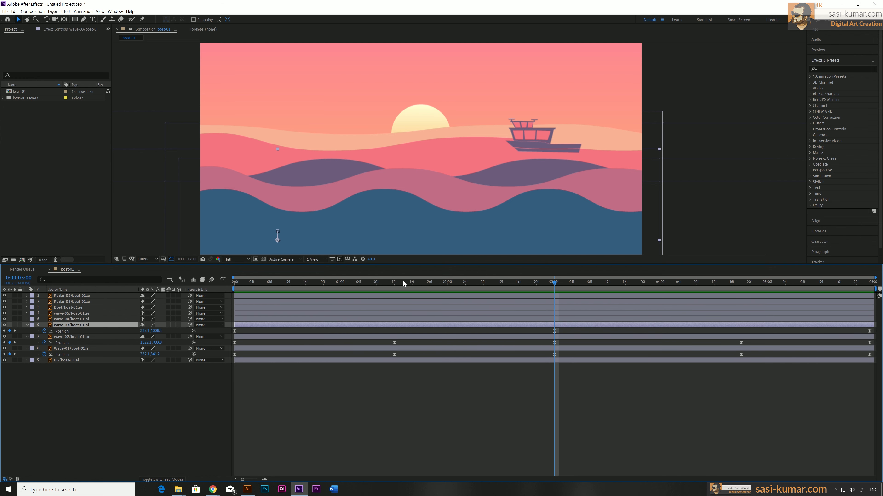
{"action": "left_click_drag", "start_coordinate": [400, 282], "coordinate": [710, 283]}
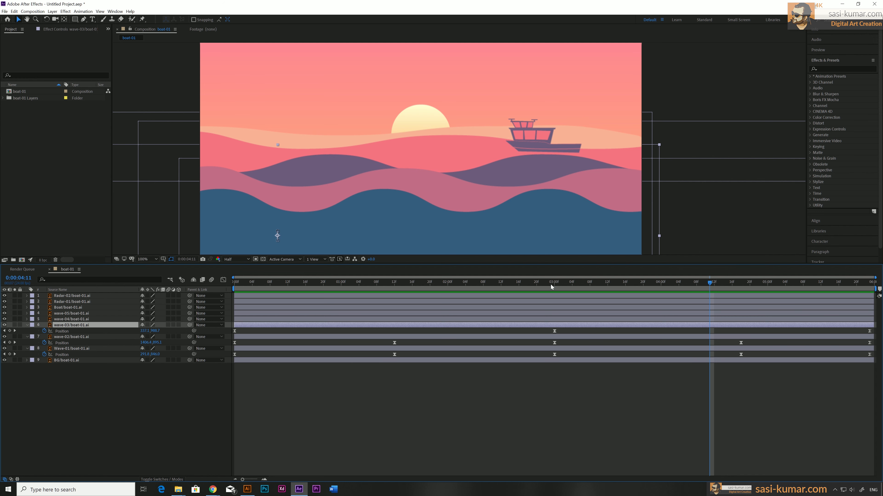
{"action": "left_click_drag", "start_coordinate": [527, 287], "coordinate": [226, 285]}
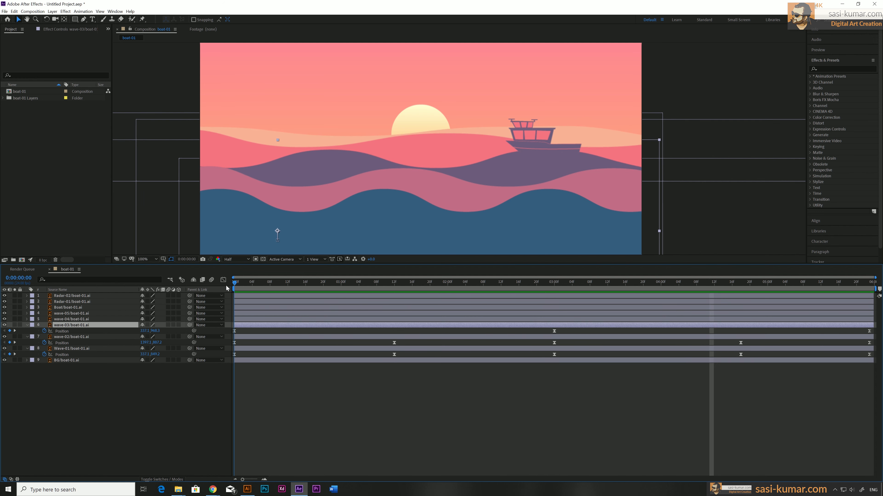
Parent the Boat layer to wave-03 at the start of the timeline and preview the boat's motion.
{"action": "left_click", "coordinate": [64, 308]}
{"action": "left_click", "coordinate": [555, 284]}
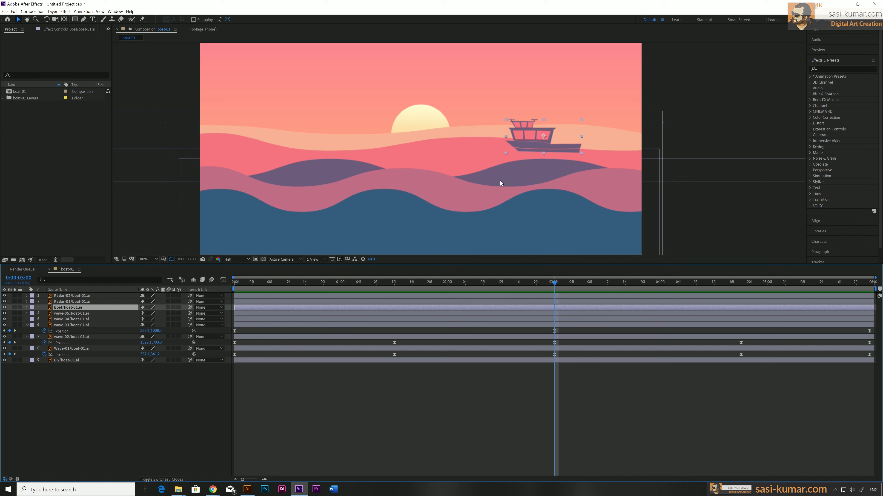
{"action": "left_click_drag", "start_coordinate": [544, 285], "coordinate": [196, 285]}
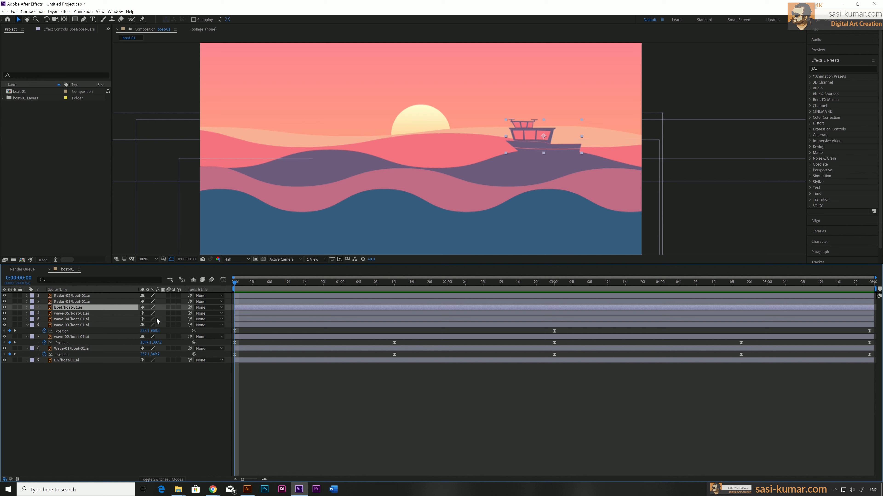
{"action": "left_click_drag", "start_coordinate": [189, 308], "coordinate": [87, 327]}
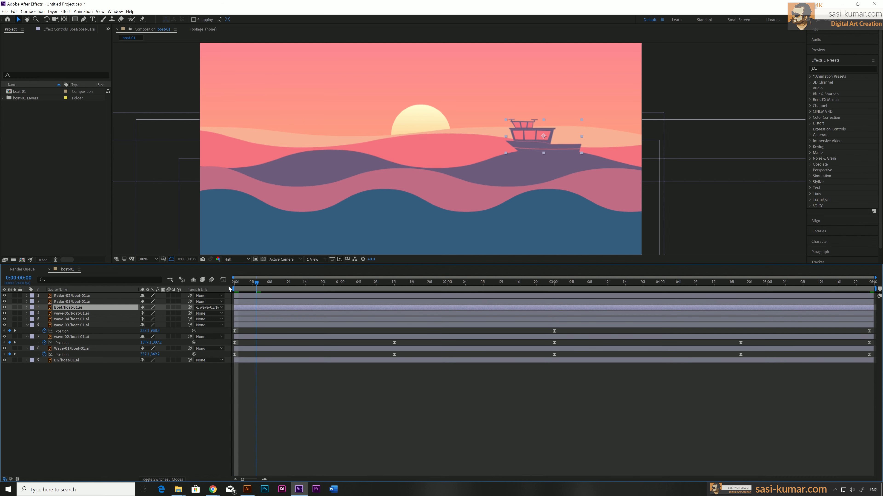
{"action": "key", "text": "space"}
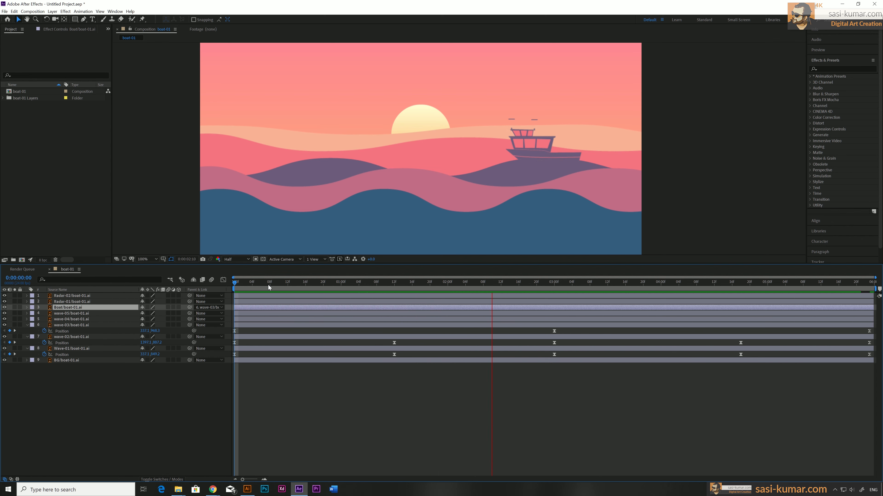
{"action": "left_click", "coordinate": [235, 285]}
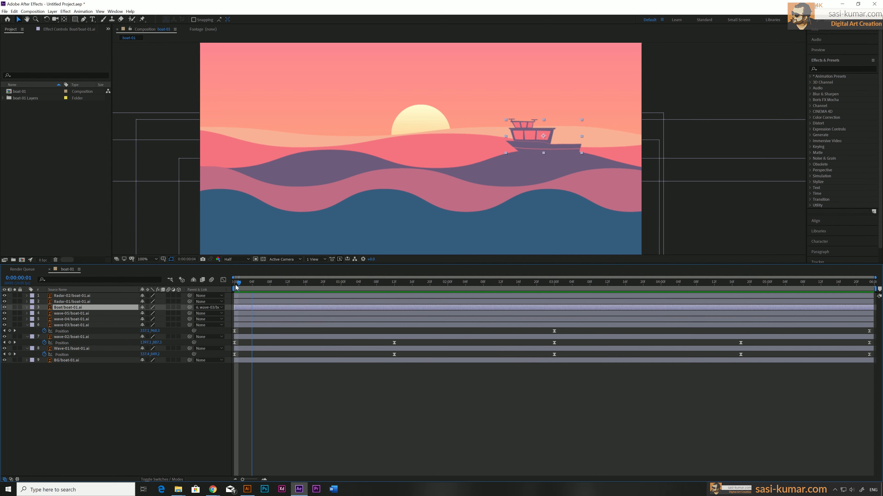
Parent the Radar-01 and Radar-02 layers to the Boat layer and preview their motion with the boat.
{"action": "left_click", "coordinate": [87, 301]}
{"action": "left_click", "coordinate": [87, 295], "text": "shift"}
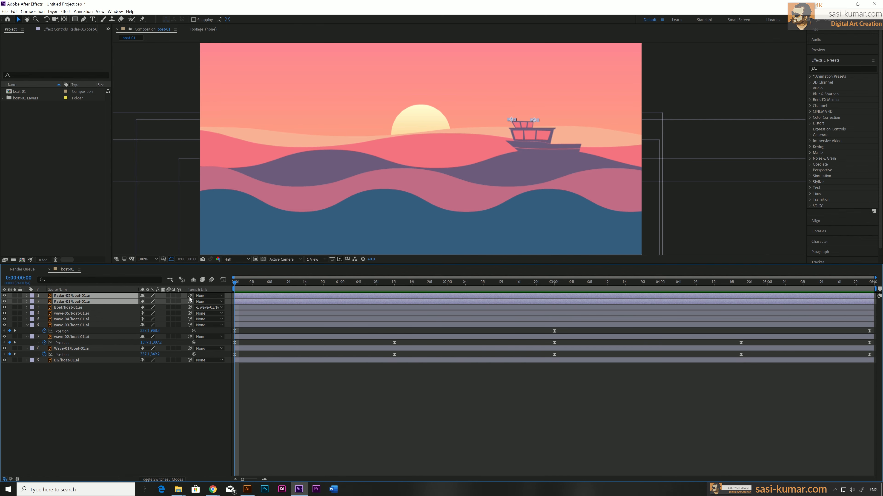
{"action": "left_click_drag", "start_coordinate": [189, 296], "coordinate": [95, 310]}
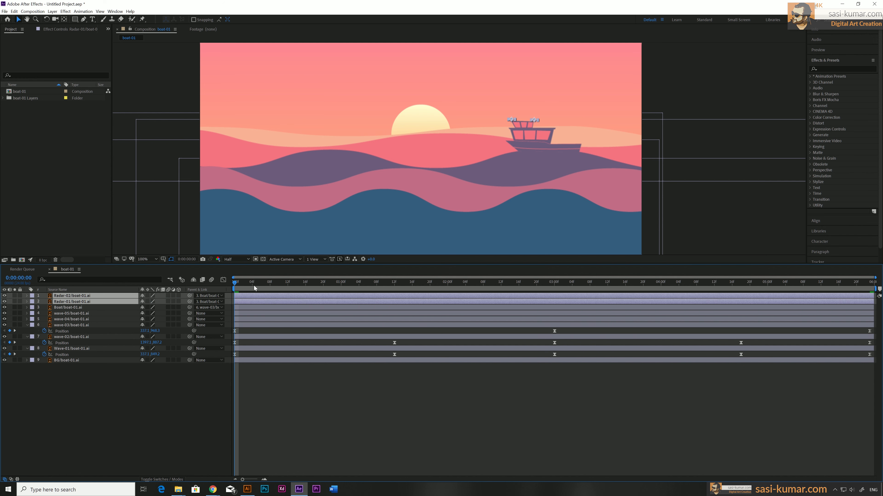
{"action": "key", "text": "space"}
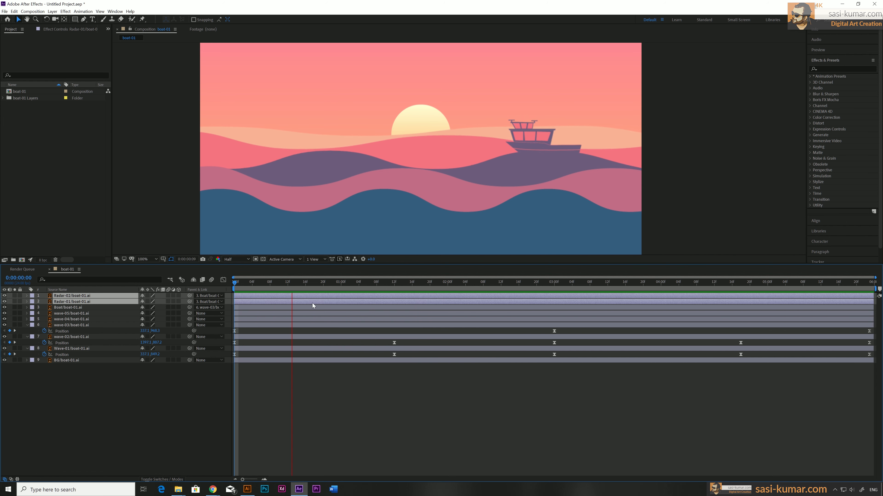
{"action": "left_click_drag", "start_coordinate": [316, 284], "coordinate": [253, 286]}
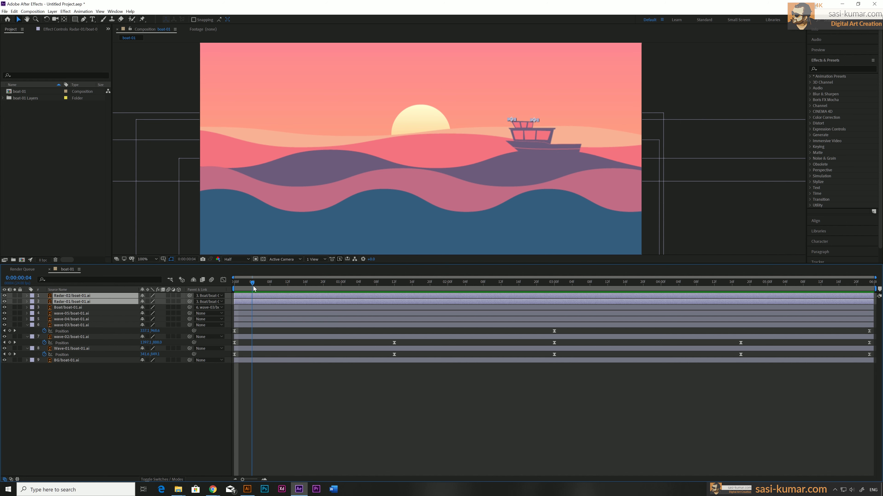
Reveal Position on wave-04 and wave-05, and set identical eased Position keyframes on wave-04 at the start and at 0:00:05:23.
{"action": "left_click", "coordinate": [241, 318]}
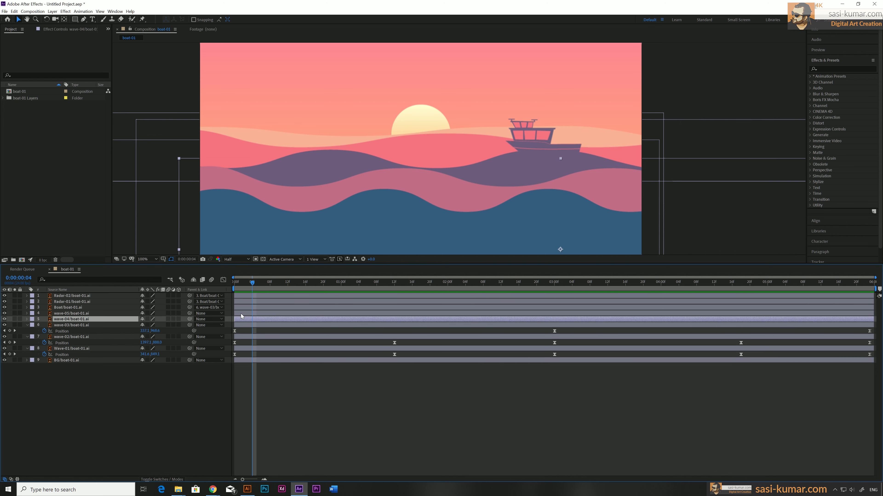
{"action": "left_click", "coordinate": [241, 312], "text": "shift"}
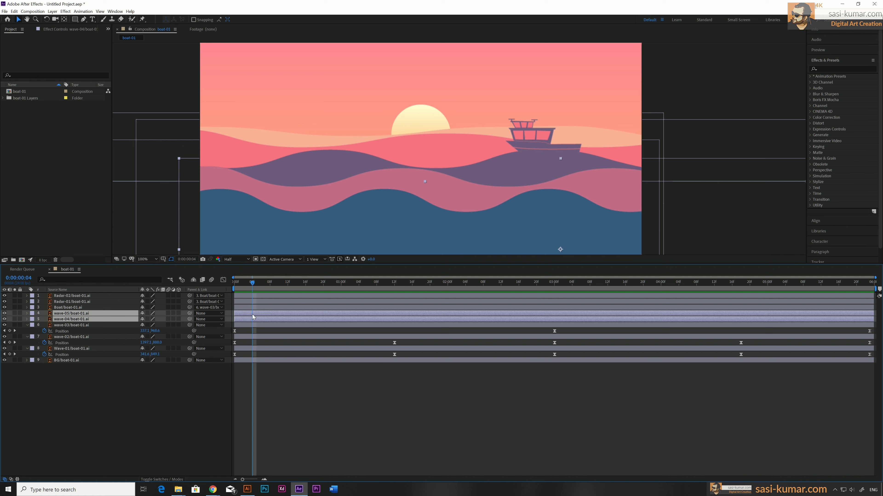
{"action": "key", "text": "p"}
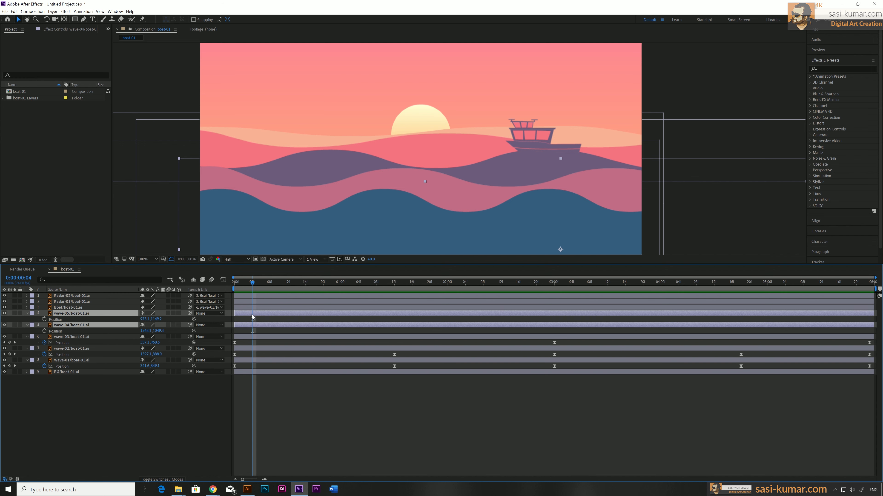
{"action": "left_click", "coordinate": [233, 282]}
{"action": "left_click", "coordinate": [72, 325]}
{"action": "left_click", "coordinate": [44, 330]}
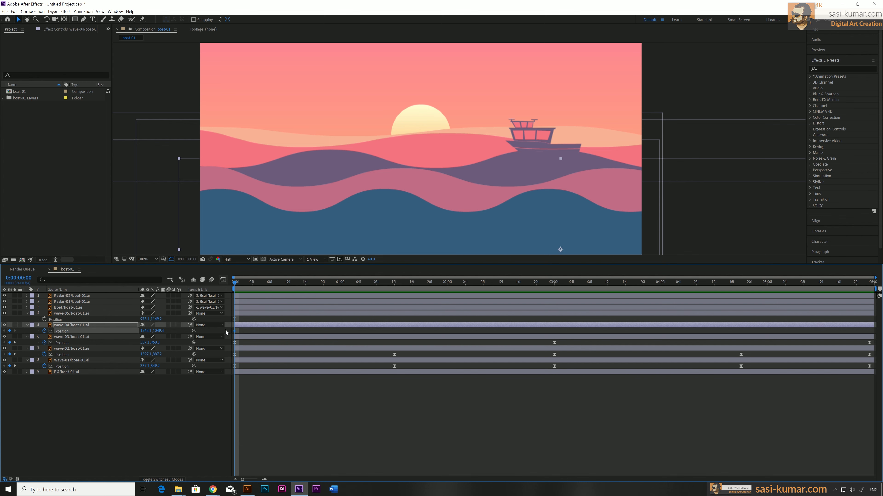
{"action": "key", "text": "F9"}
{"action": "left_click", "coordinate": [870, 283]}
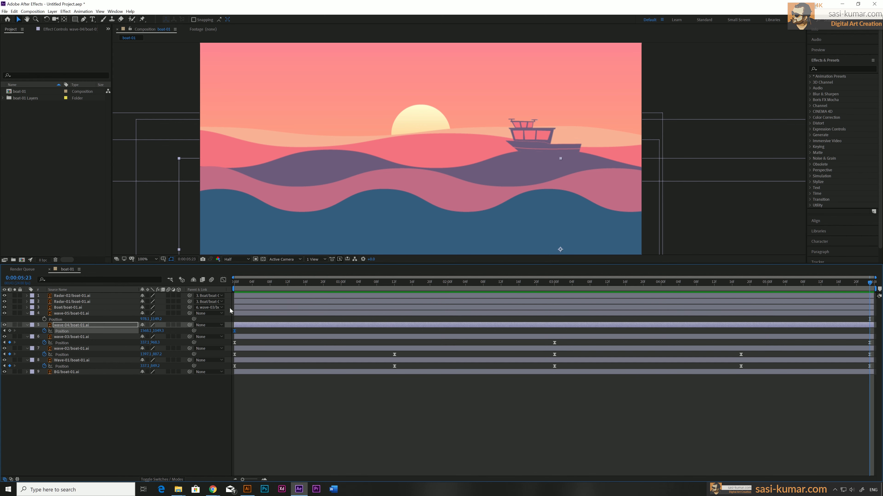
{"action": "left_click", "coordinate": [10, 331]}
Raise wave-04 to about Y 1019 at 0:00:02:08 and lower it with another Position keyframe just after four seconds.
{"action": "left_click_drag", "start_coordinate": [361, 283], "coordinate": [482, 302]}
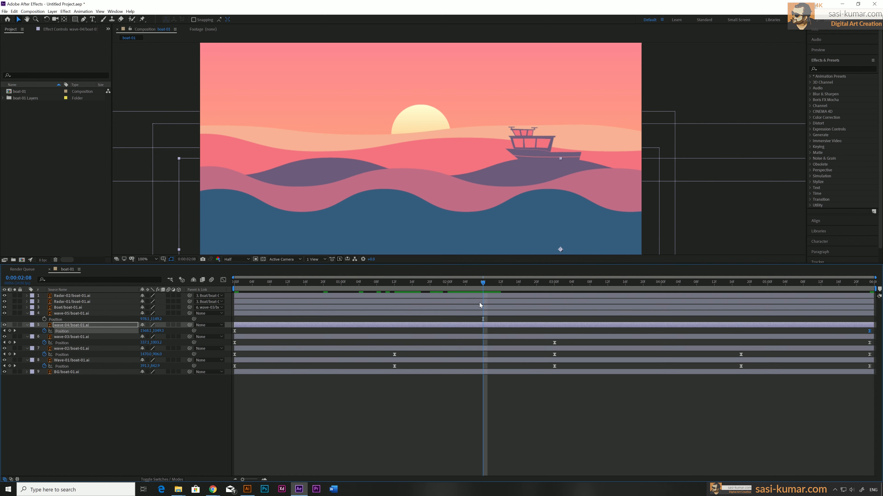
{"action": "left_click_drag", "start_coordinate": [159, 330], "coordinate": [154, 332]}
{"action": "left_click_drag", "start_coordinate": [556, 283], "coordinate": [669, 302]}
{"action": "left_click_drag", "start_coordinate": [159, 331], "coordinate": [170, 332]}
Shift wave-04 left at both middle Position keyframes, to about X 1440 at 0:00:02:08, and preview the animation.
{"action": "left_click_drag", "start_coordinate": [240, 283], "coordinate": [484, 303]}
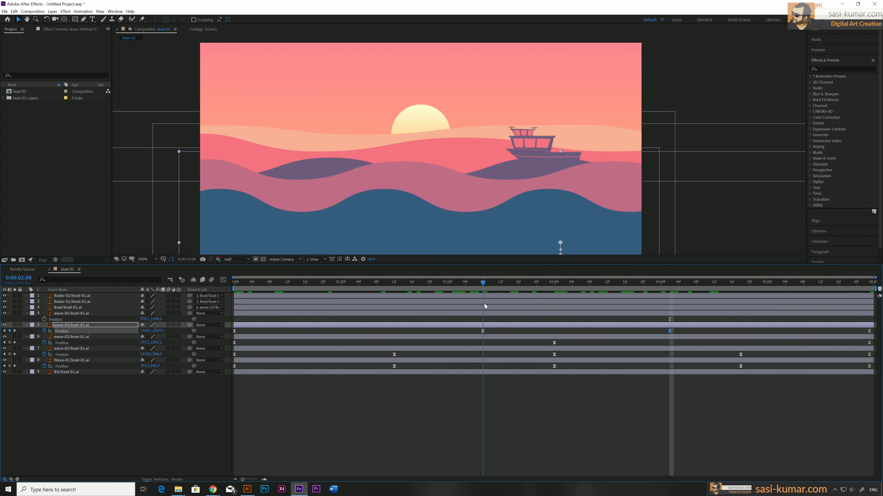
{"action": "left_click_drag", "start_coordinate": [160, 331], "coordinate": [112, 331]}
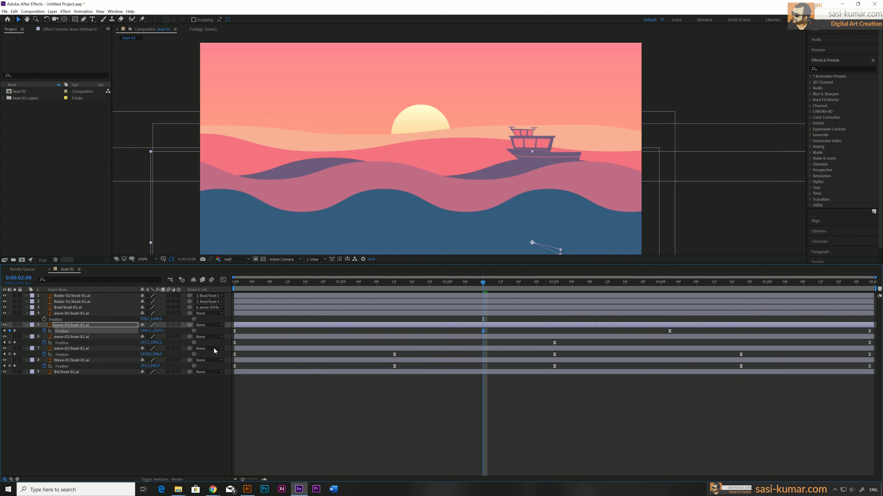
{"action": "mouse_move", "coordinate": [667, 285]}
{"action": "left_mouse_down"}
{"action": "mouse_move", "coordinate": [578, 293]}
{"action": "mouse_move", "coordinate": [670, 296]}
{"action": "left_mouse_up"}
{"action": "left_click_drag", "start_coordinate": [145, 332], "coordinate": [116, 332]}
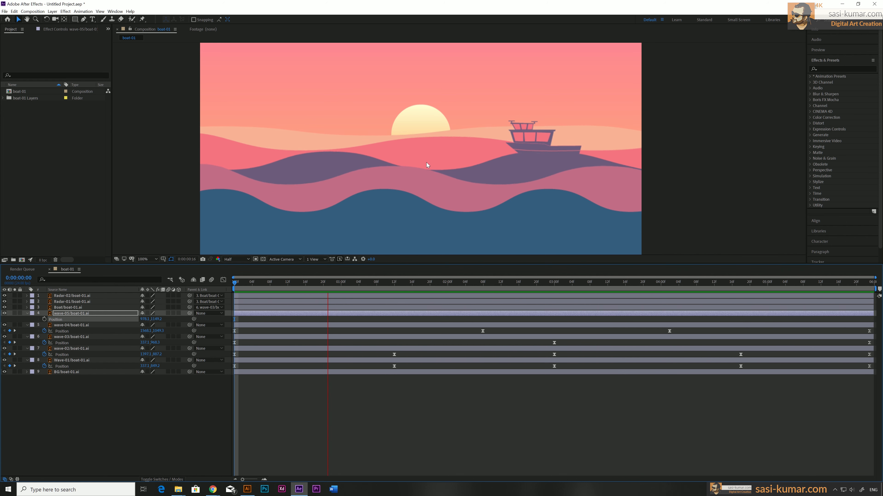
{"action": "left_click", "coordinate": [262, 286]}
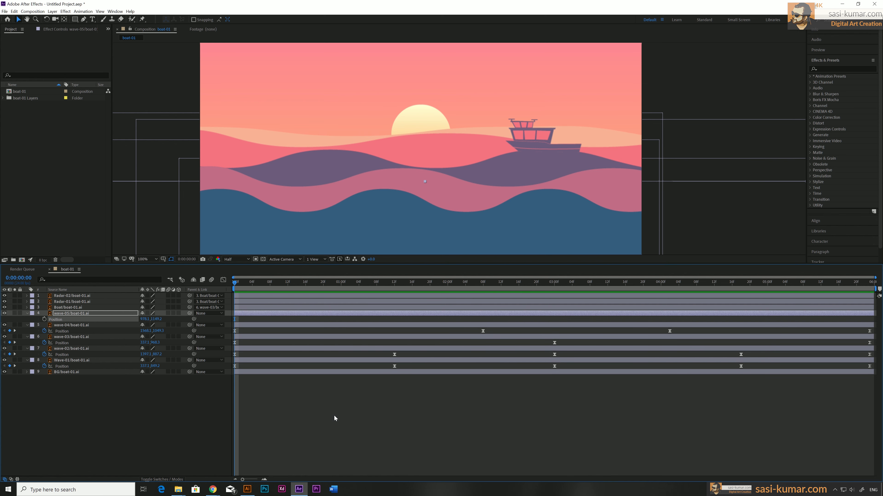
Duplicate the wave-05 layer at the start of the timeline.
{"action": "left_click", "coordinate": [259, 320]}
{"action": "left_click", "coordinate": [260, 315]}
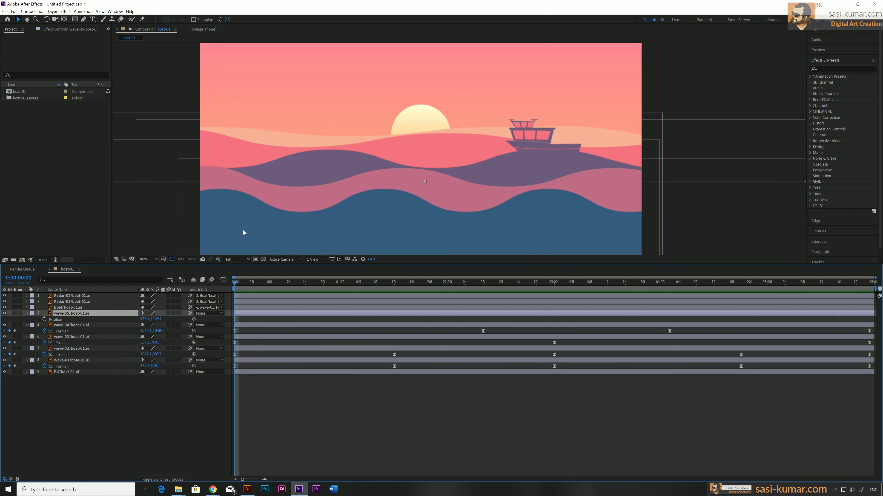
{"action": "key", "text": "ctrl+d"}
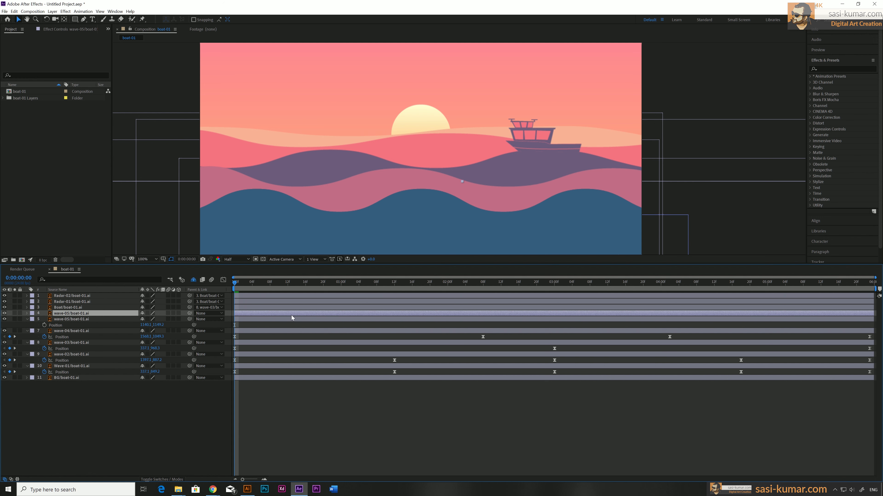
Keyframe the lower wave-05 layer's Position at the start, move it left to about X 423 at 0:00:05:23, and preview the motion.
{"action": "left_click", "coordinate": [239, 320]}
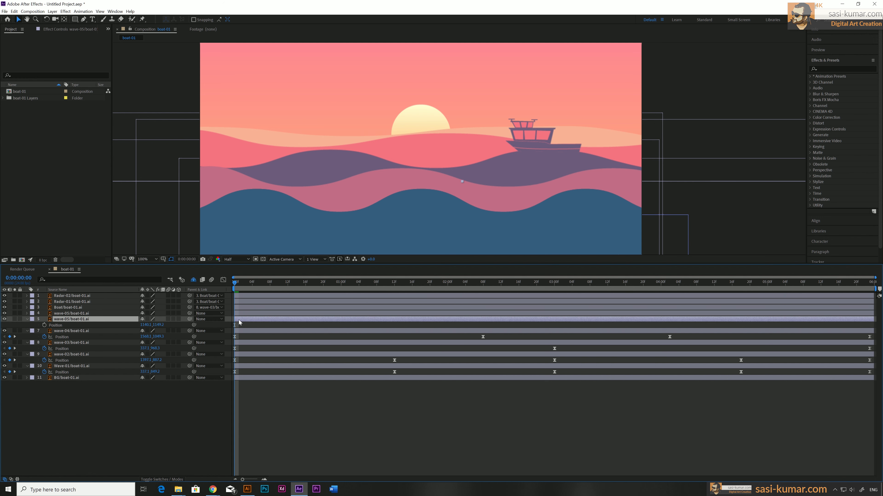
{"action": "left_click", "coordinate": [45, 325]}
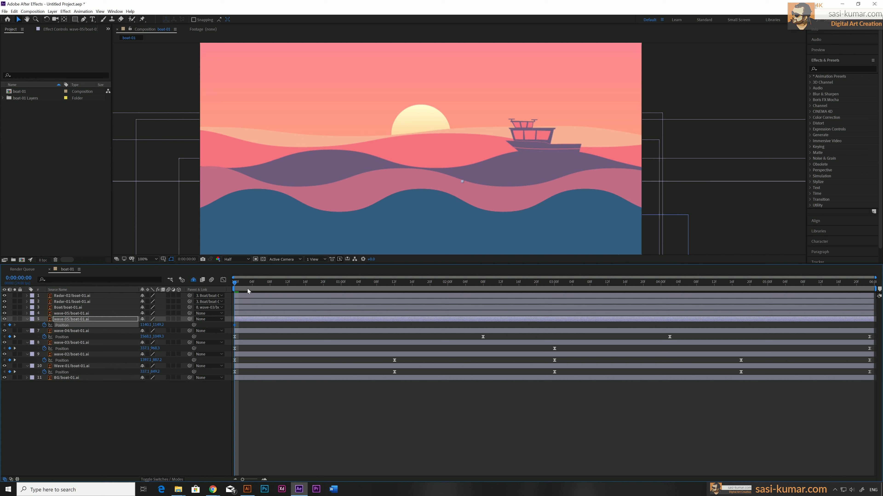
{"action": "key", "text": "space"}
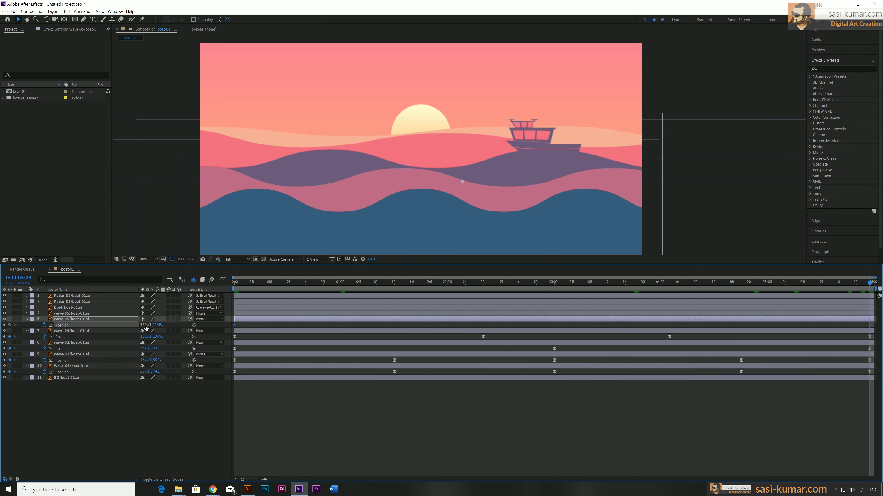
{"action": "left_click_drag", "start_coordinate": [145, 325], "coordinate": [21, 325]}
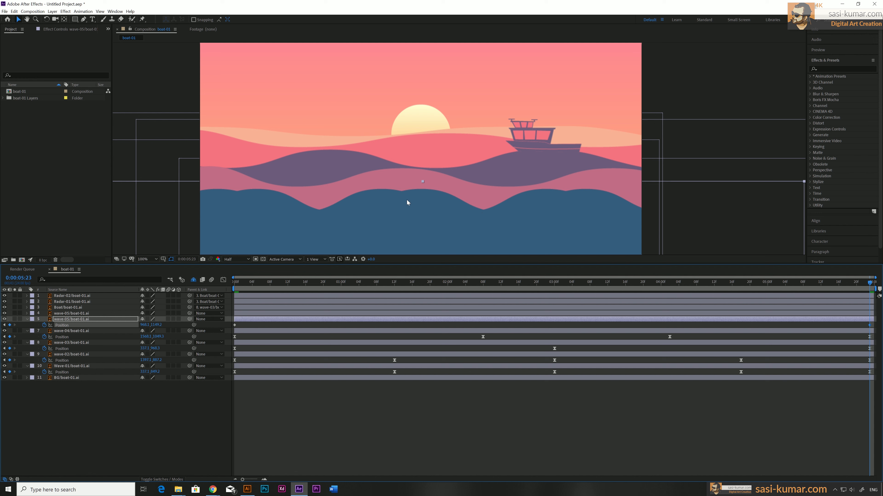
{"action": "left_click_drag", "start_coordinate": [142, 325], "coordinate": [13, 325]}
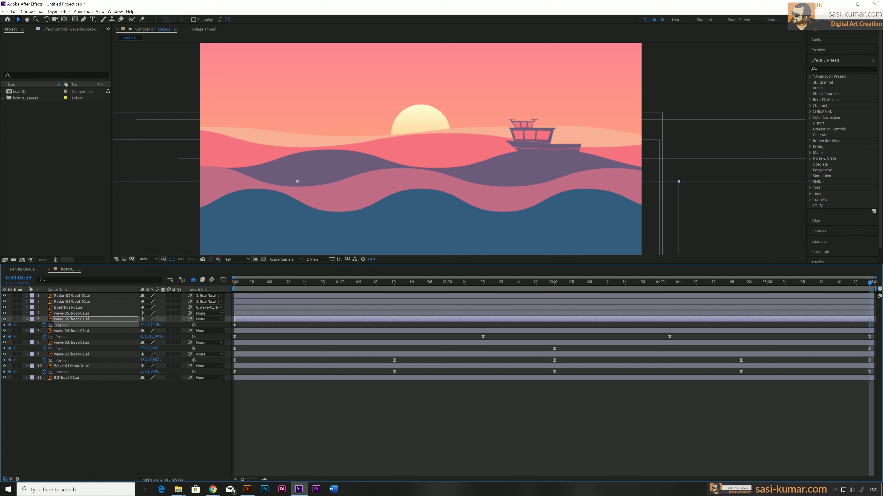
{"action": "key", "text": "Home"}
{"action": "key", "text": "space"}
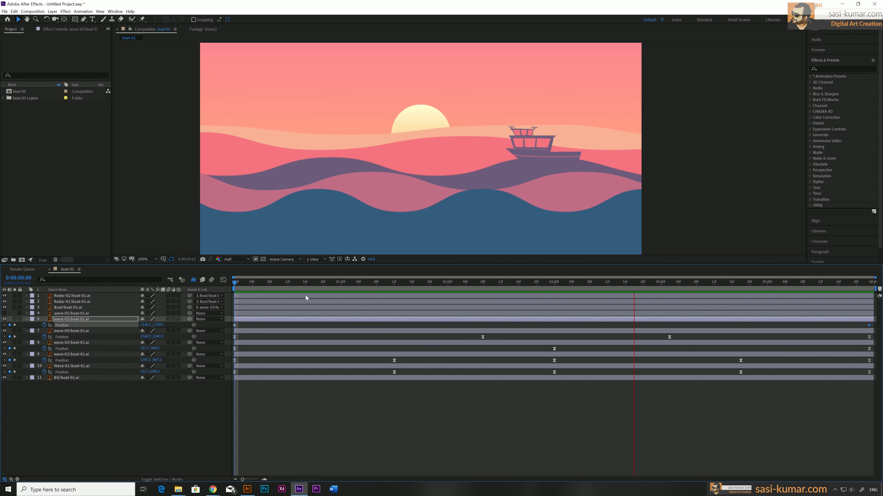
Raise wave-05 to about Y 1113 at 0:00:02:08, lower it at 0:00:04:18, and preview the wave motion from the start.
{"action": "left_click", "coordinate": [438, 286]}
{"action": "left_click_drag", "start_coordinate": [419, 286], "coordinate": [482, 290]}
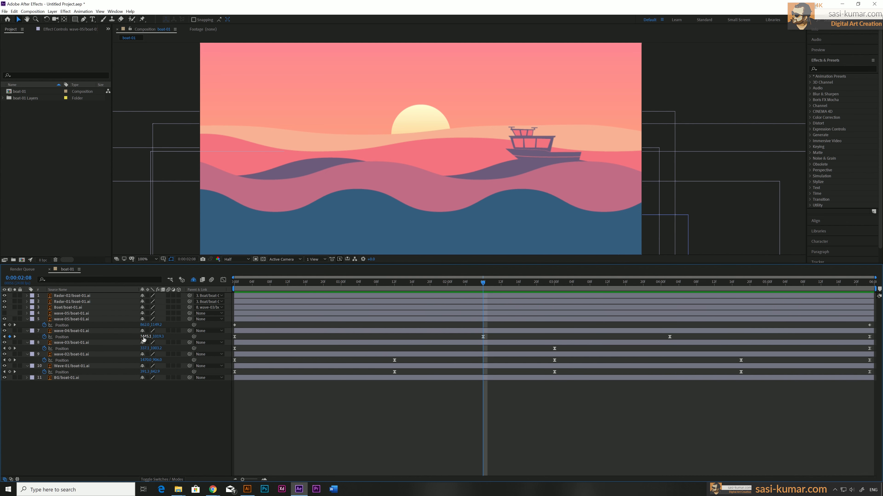
{"action": "left_click_drag", "start_coordinate": [154, 326], "coordinate": [142, 325]}
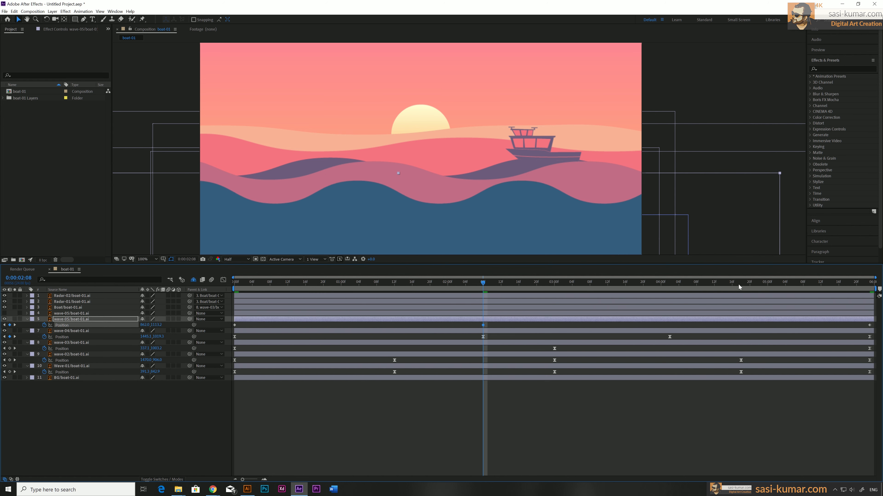
{"action": "left_click_drag", "start_coordinate": [653, 285], "coordinate": [740, 286]}
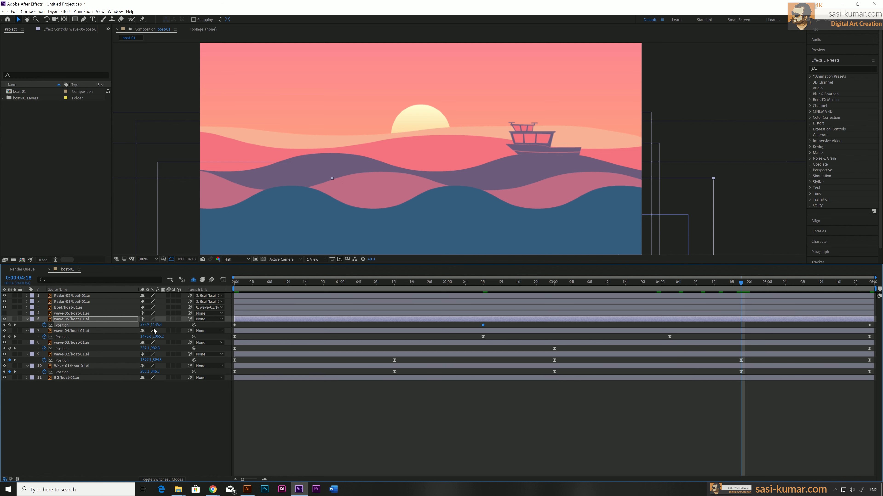
{"action": "left_click_drag", "start_coordinate": [155, 329], "coordinate": [165, 328]}
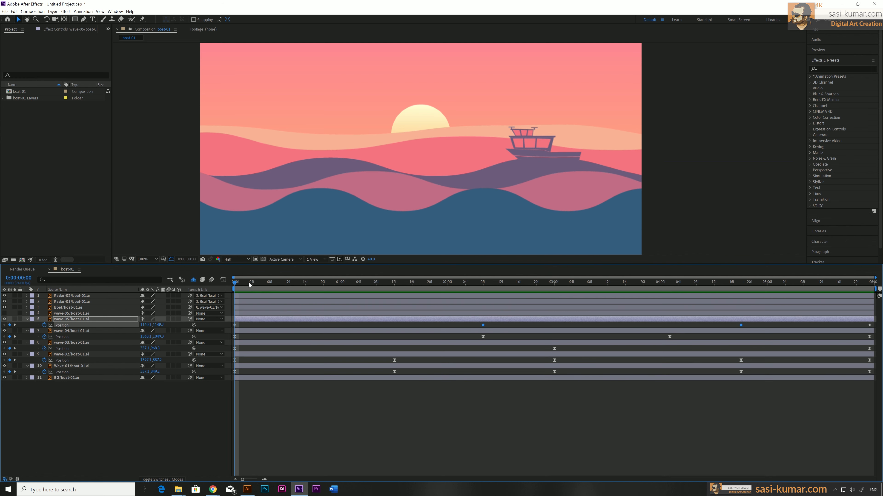
{"action": "key", "text": "space"}
{"action": "key", "text": "space"}
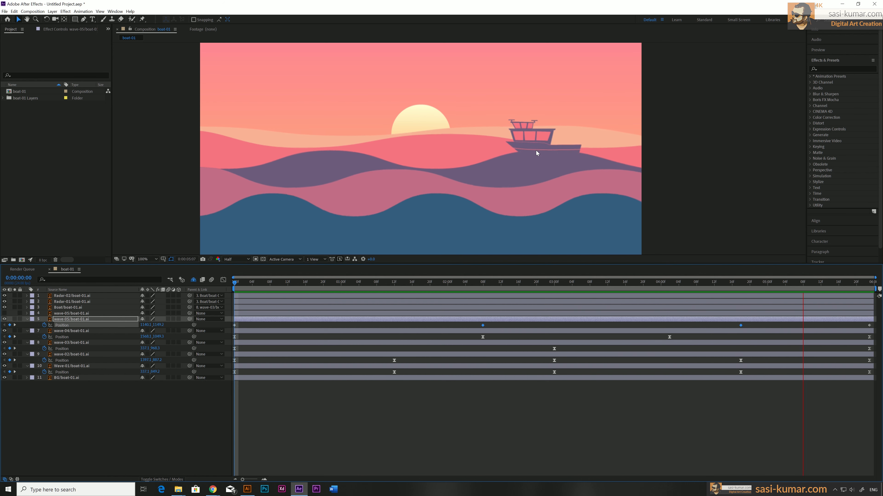
Turn the Radar-02 and Radar-01 layers into 3D layers.
{"action": "left_click", "coordinate": [375, 398]}
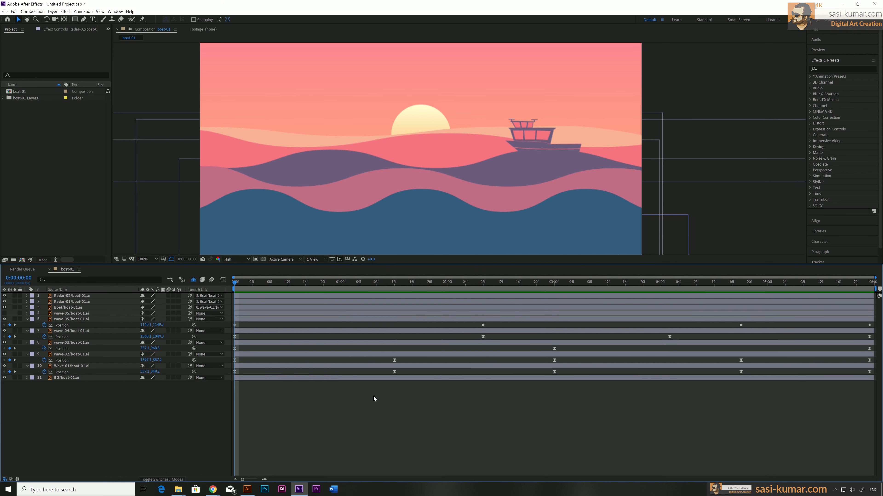
{"action": "left_click", "coordinate": [178, 296]}
{"action": "left_click", "coordinate": [179, 302]}
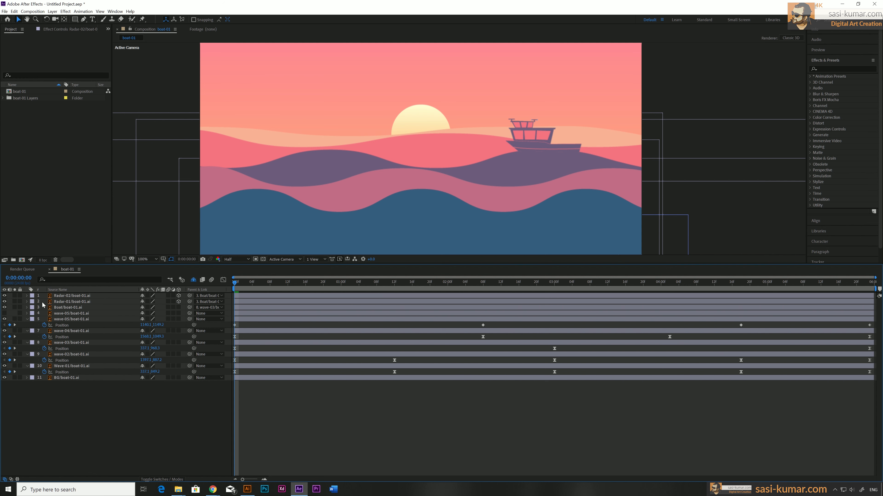
Animate Radar-02's Y Rotation from zero at the start to 3 full revolutions at 0:00:05:23, and preview the spin.
{"action": "left_click", "coordinate": [27, 296]}
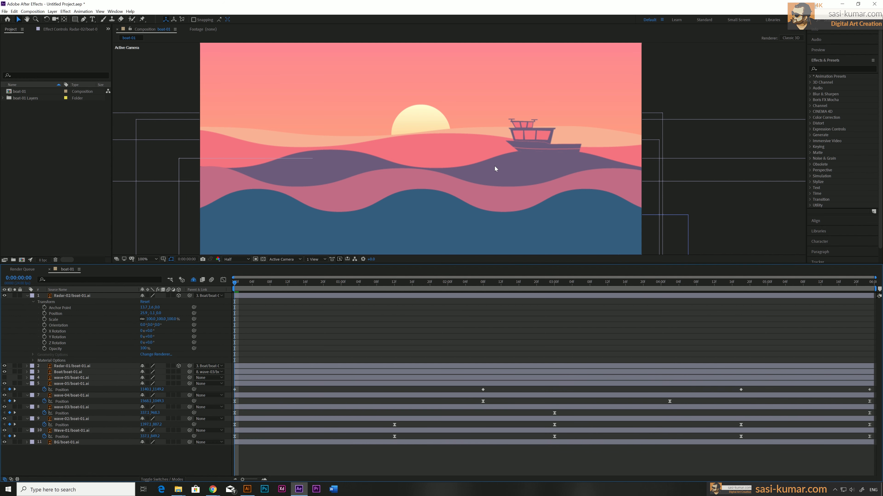
{"action": "left_click", "coordinate": [76, 296]}
{"action": "key", "text": "r"}
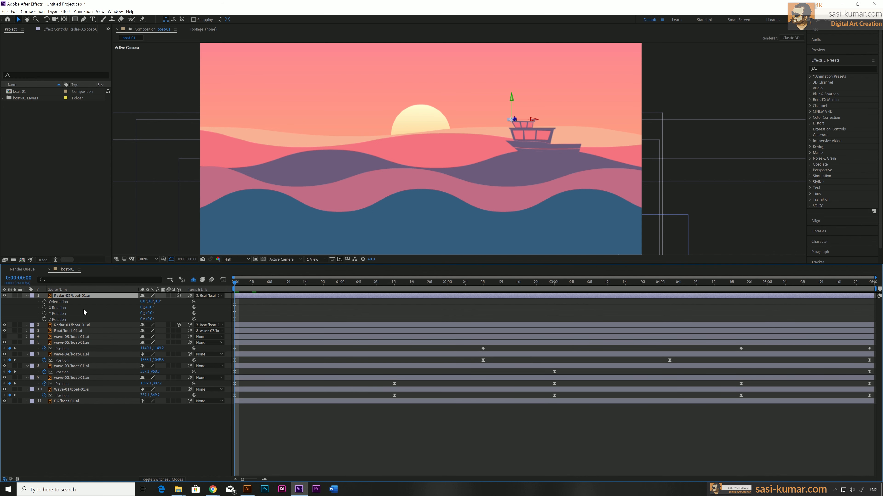
{"action": "left_click", "coordinate": [44, 313]}
{"action": "left_click_drag", "start_coordinate": [856, 285], "coordinate": [871, 285]}
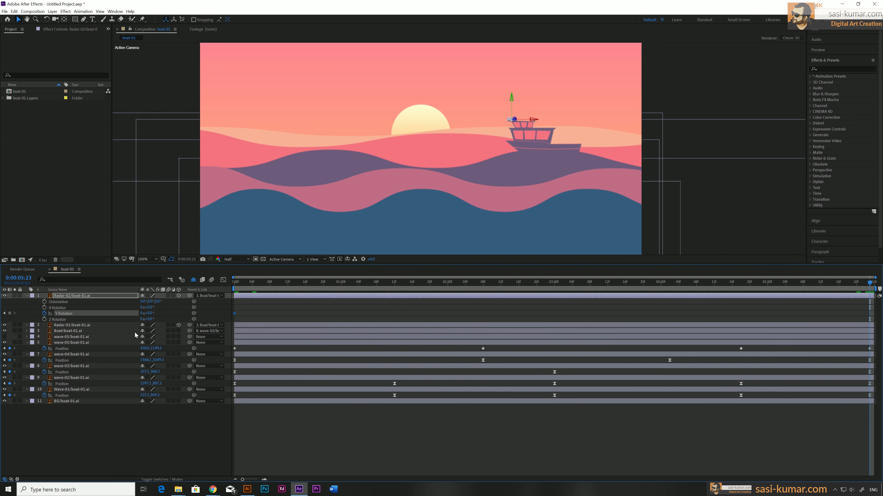
{"action": "type", "text": "5"}
{"action": "left_click", "coordinate": [281, 420]}
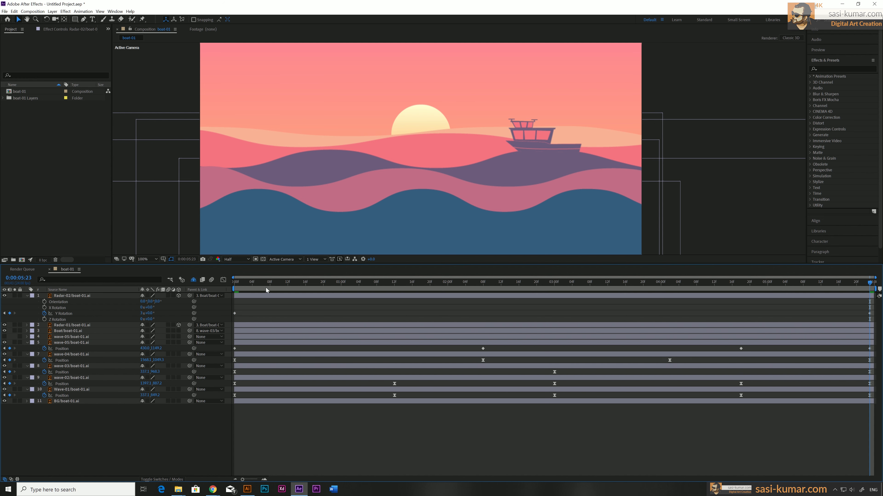
{"action": "key", "text": "space"}
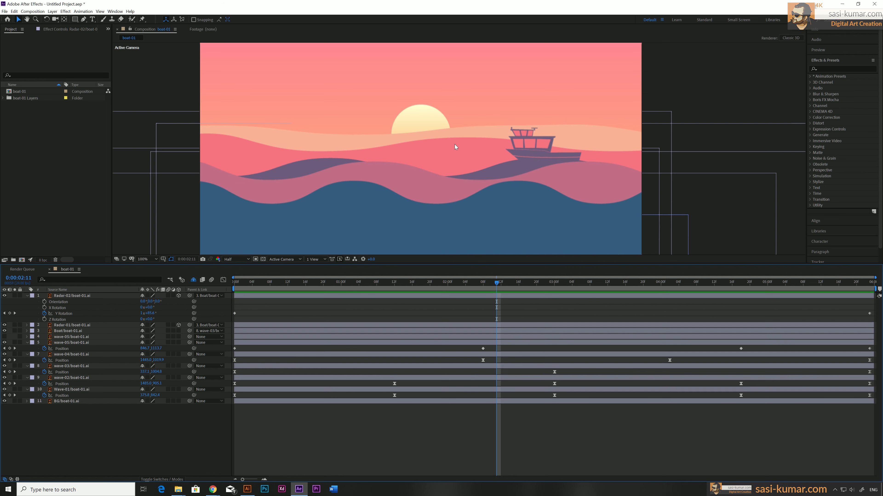
Animate Radar-01's Y Rotation with keyframes at the start and at 0:00:05:23, and preview the spin from the start.
{"action": "left_click", "coordinate": [78, 326]}
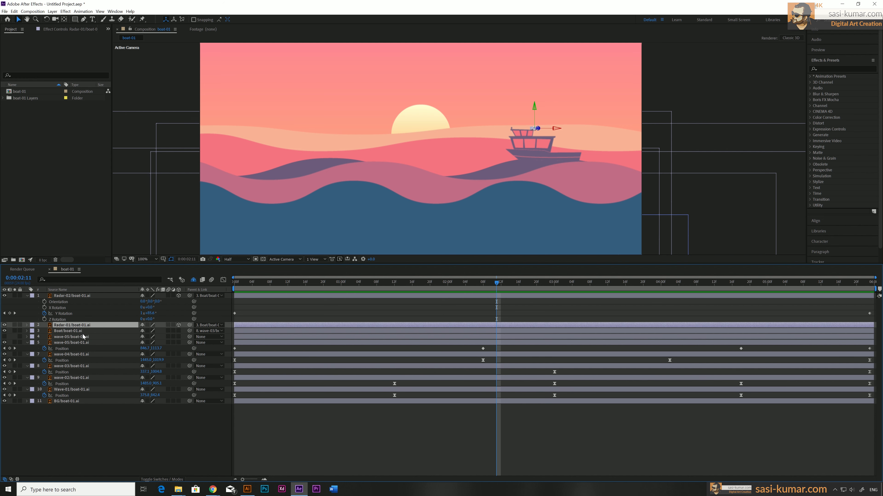
{"action": "key", "text": "r"}
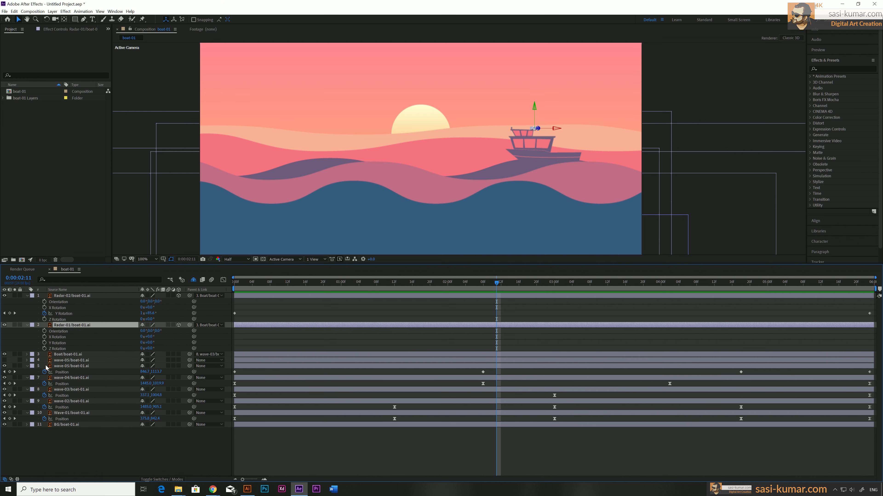
{"action": "key", "text": "Home"}
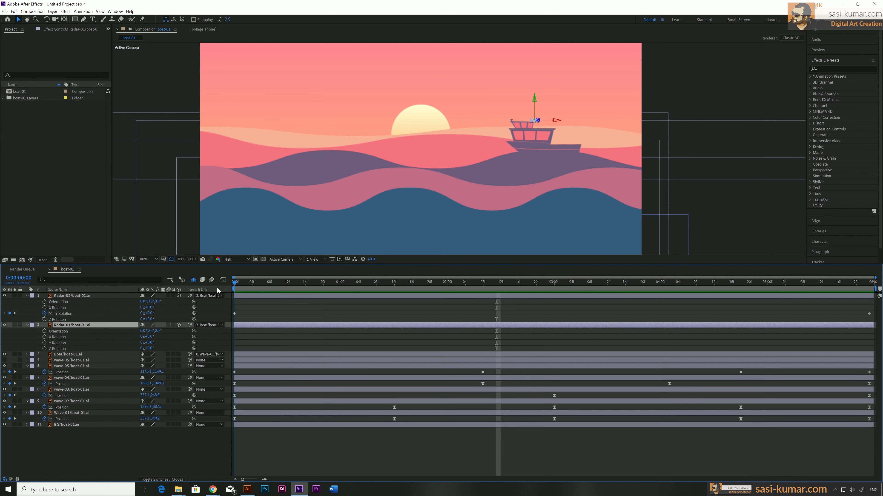
{"action": "left_click", "coordinate": [45, 343]}
{"action": "key", "text": "End"}
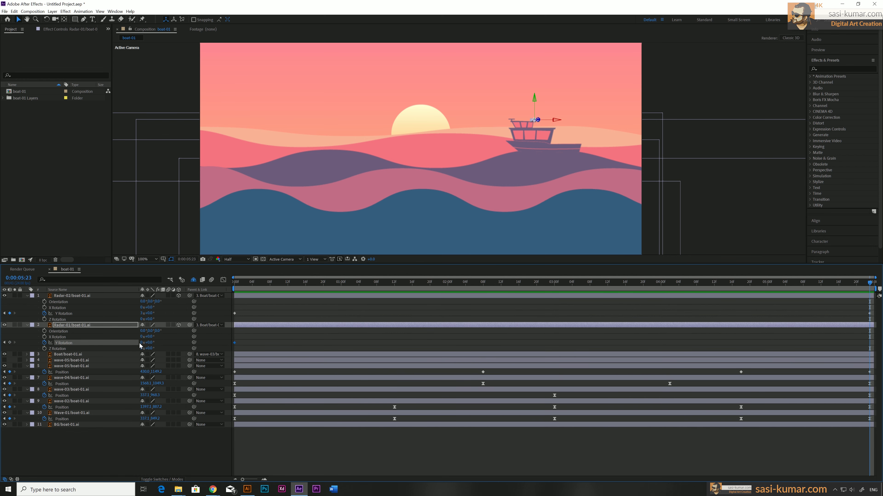
{"action": "left_click", "coordinate": [142, 342]}
{"action": "left_click", "coordinate": [313, 445]}
{"action": "key", "text": "Home"}
{"action": "key", "text": "space"}
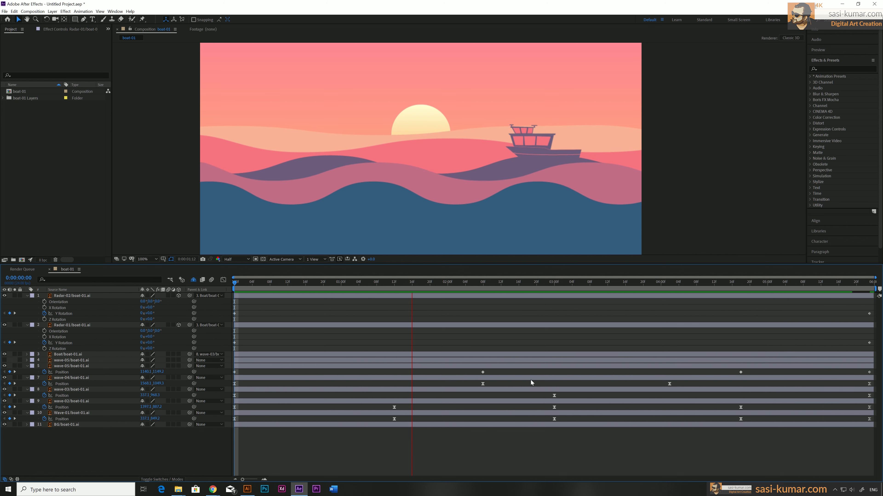
{"action": "key", "text": "space"}
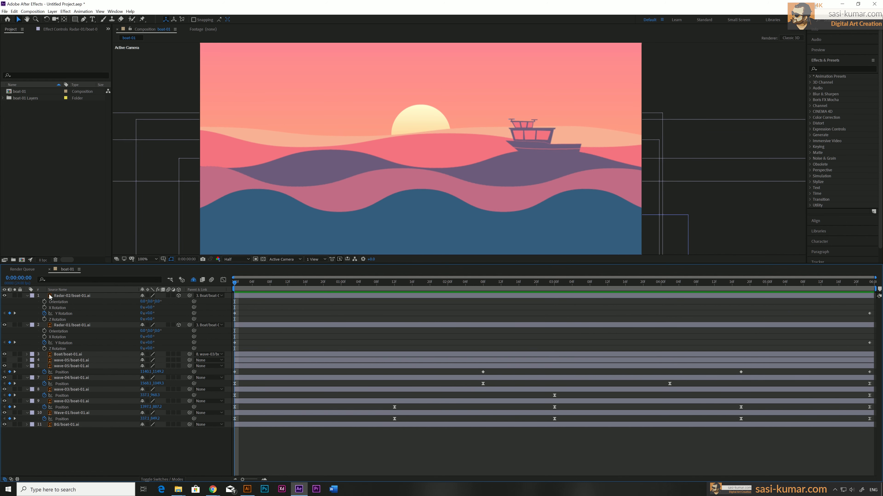
Collapse both radar layers and keyframe the Boat layer's Position at the start and, with the same value, at 0:00:05:23.
{"action": "left_click", "coordinate": [27, 296]}
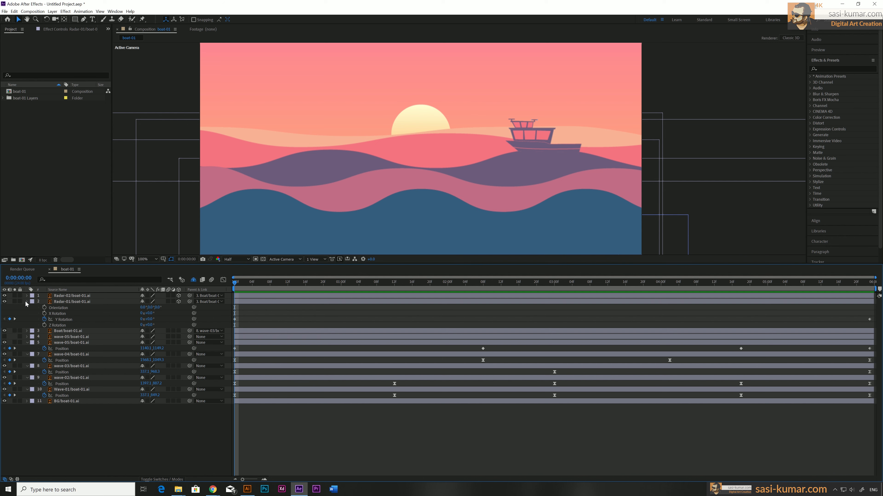
{"action": "left_click", "coordinate": [27, 302]}
{"action": "left_click", "coordinate": [74, 308]}
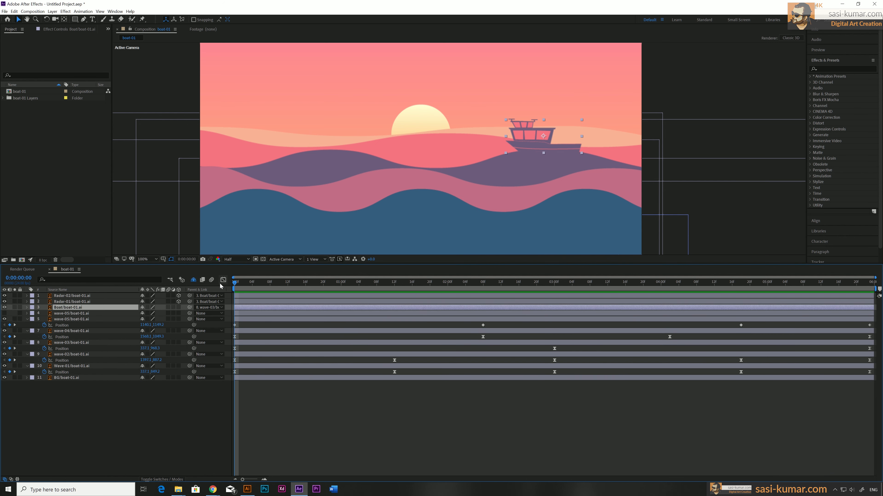
{"action": "key", "text": "p"}
{"action": "left_click", "coordinate": [44, 313]}
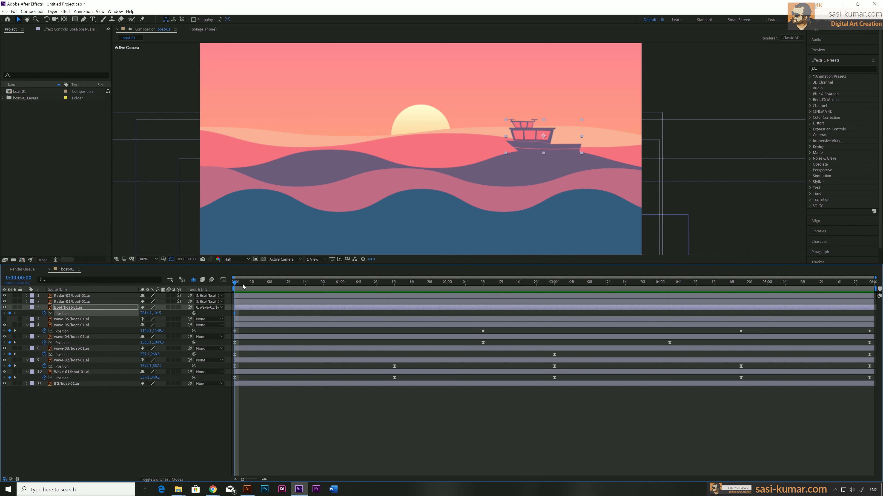
{"action": "left_click", "coordinate": [865, 283]}
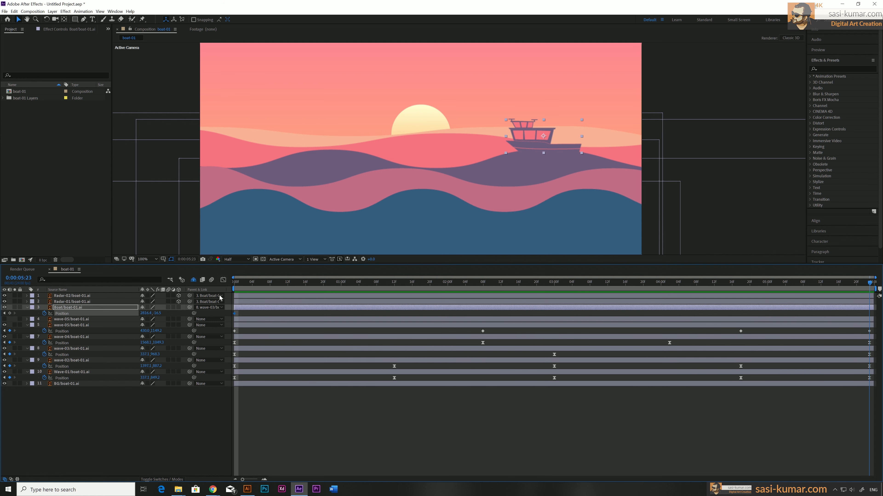
{"action": "left_click", "coordinate": [10, 313]}
Lower the boat slightly at 0:00:01:12 and further at 0:00:03:00 using its Y Position.
{"action": "left_click_drag", "start_coordinate": [278, 289], "coordinate": [395, 294]}
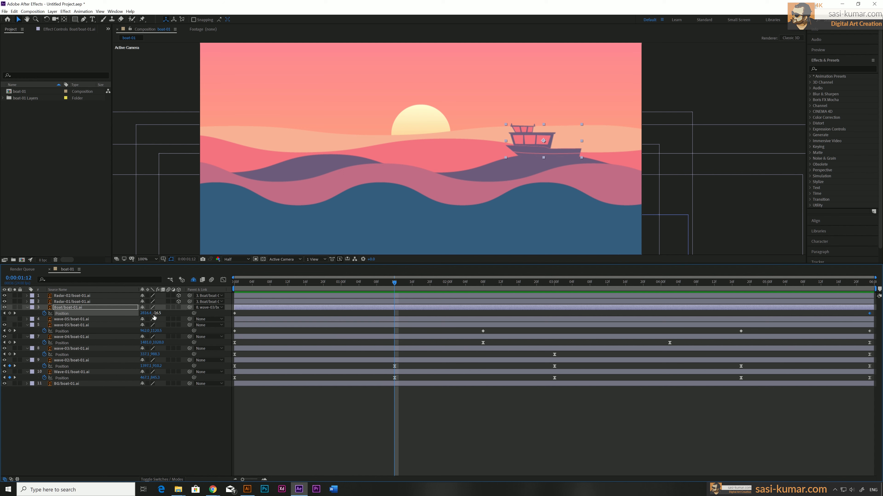
{"action": "left_click_drag", "start_coordinate": [157, 314], "coordinate": [160, 313]}
{"action": "left_click_drag", "start_coordinate": [488, 284], "coordinate": [555, 286]}
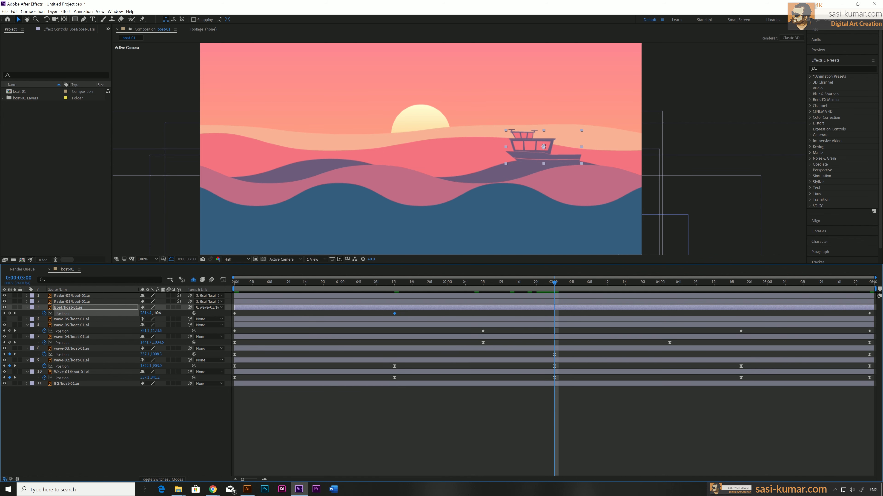
{"action": "left_click_drag", "start_coordinate": [157, 314], "coordinate": [162, 313]}
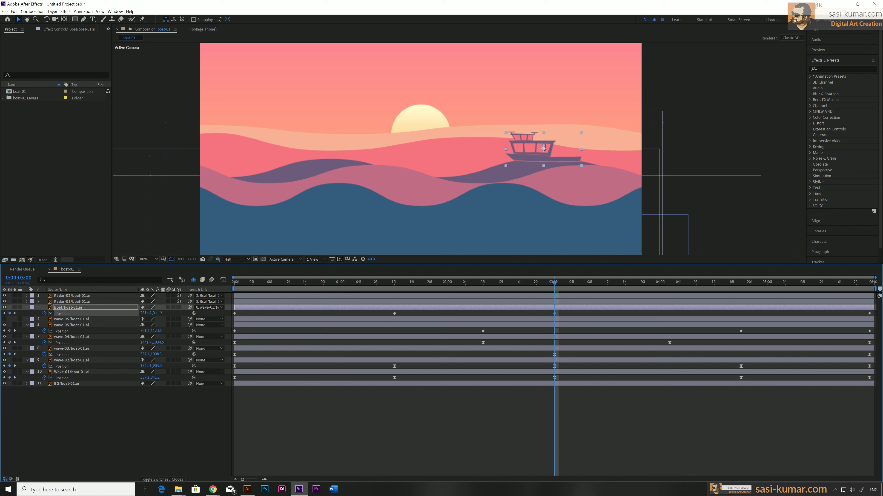
{"action": "left_click_drag", "start_coordinate": [161, 313], "coordinate": [164, 312]}
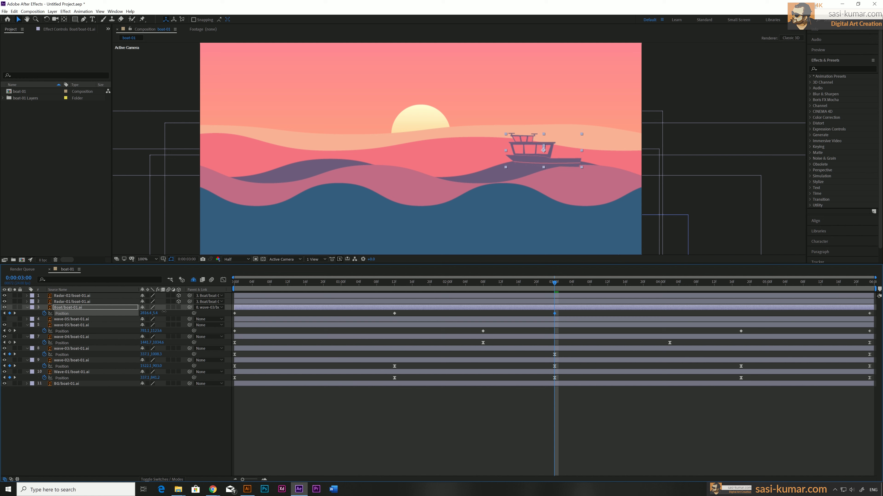
Raise the boat at 0:00:04:02 so it sits higher on the wave, and review the bobbing motion.
{"action": "left_click_drag", "start_coordinate": [634, 284], "coordinate": [669, 285]}
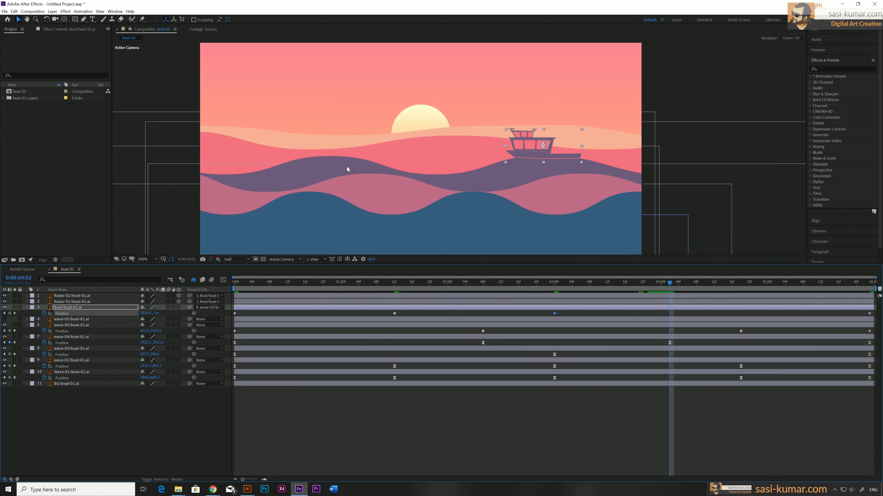
{"action": "left_click_drag", "start_coordinate": [153, 314], "coordinate": [150, 315]}
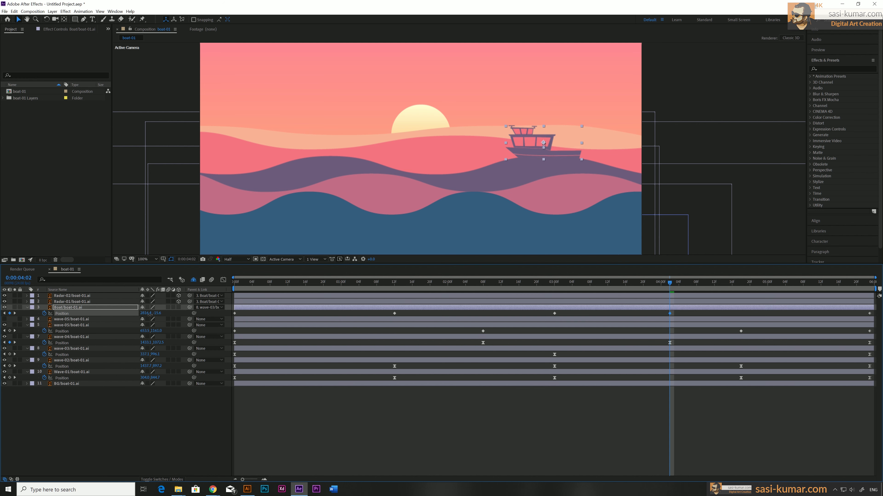
{"action": "key", "text": "space"}
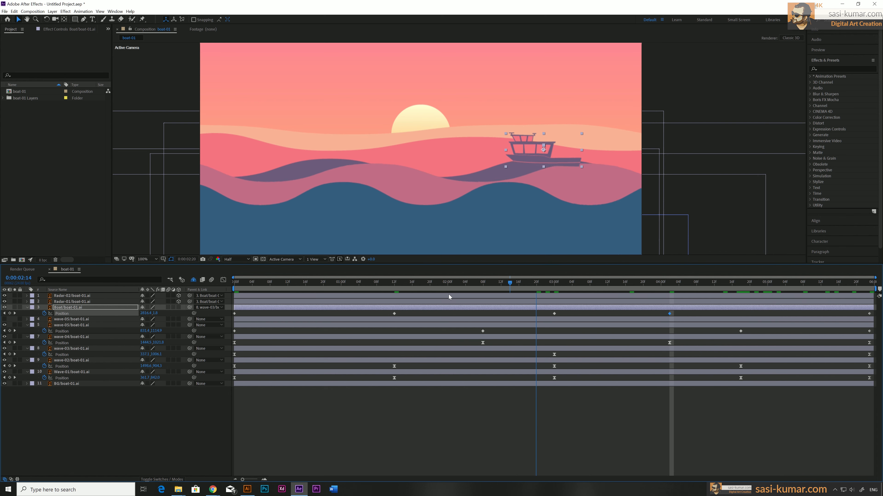
{"action": "left_click_drag", "start_coordinate": [652, 300], "coordinate": [562, 318]}
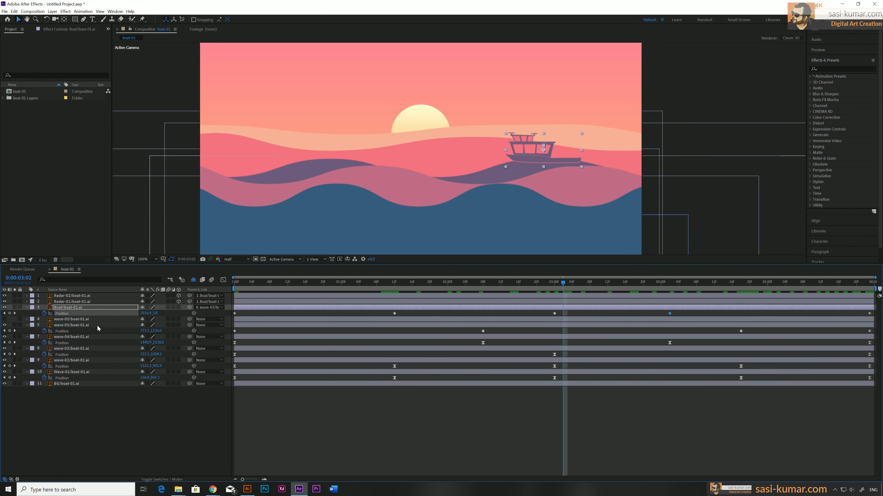
Move the Boat layer between wave-04 and wave-03, and keyframe its unchanged Rotation at the start and at 0:00:05:23.
{"action": "left_click_drag", "start_coordinate": [65, 307], "coordinate": [65, 357]}
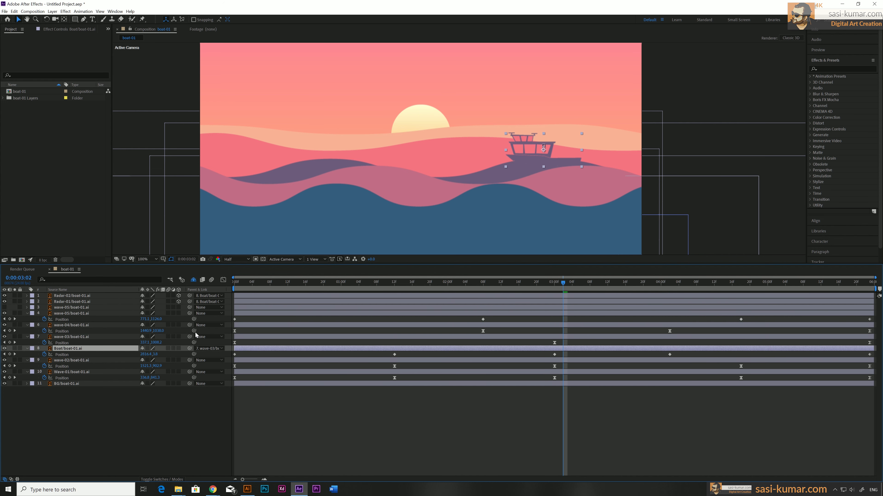
{"action": "left_click_drag", "start_coordinate": [69, 349], "coordinate": [70, 337]}
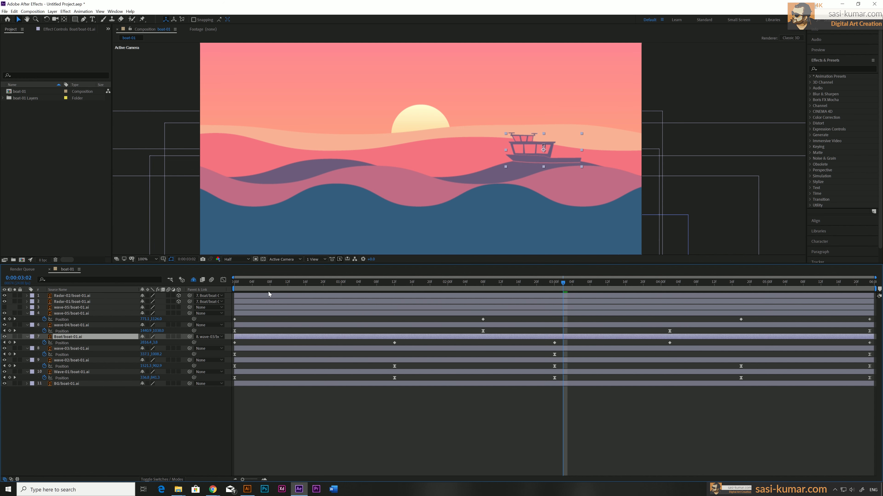
{"action": "key", "text": "Home"}
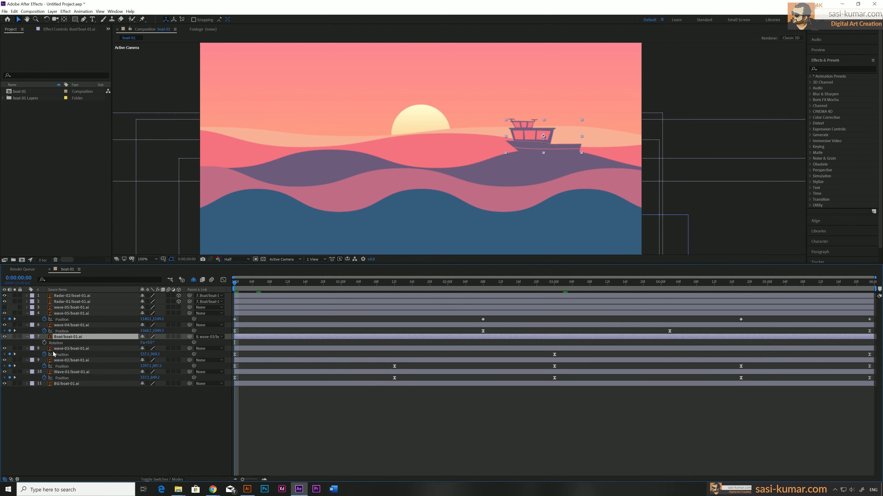
{"action": "left_click", "coordinate": [44, 343]}
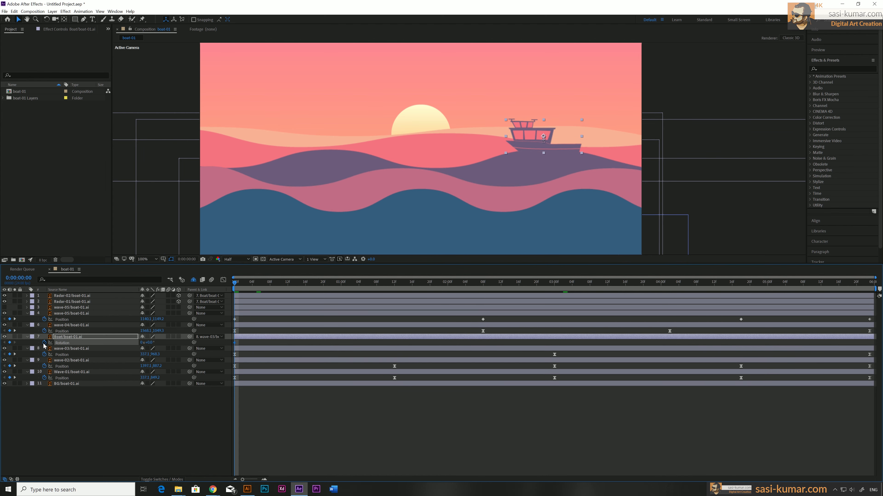
{"action": "left_click_drag", "start_coordinate": [234, 283], "coordinate": [873, 283]}
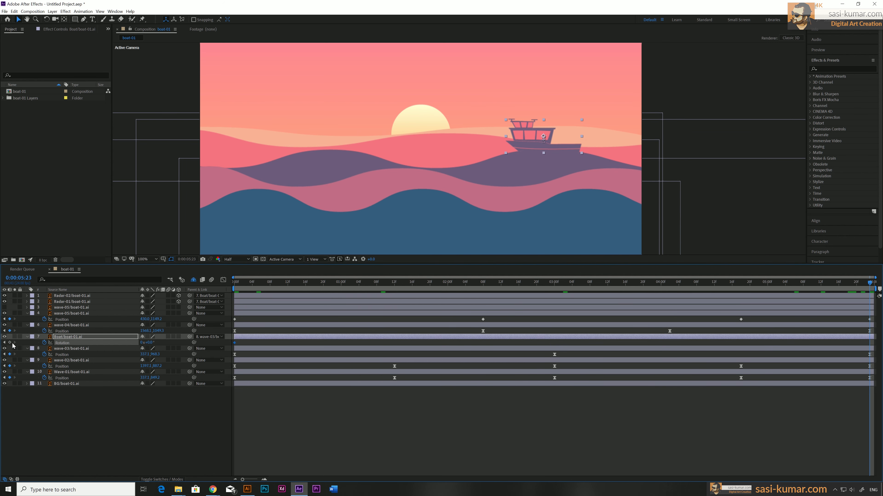
Rotate the boat to about 6° at 0:00:01:12 and about -2.5° at 0:00:04:02, and review the rocking motion.
{"action": "left_click_drag", "start_coordinate": [374, 286], "coordinate": [394, 297]}
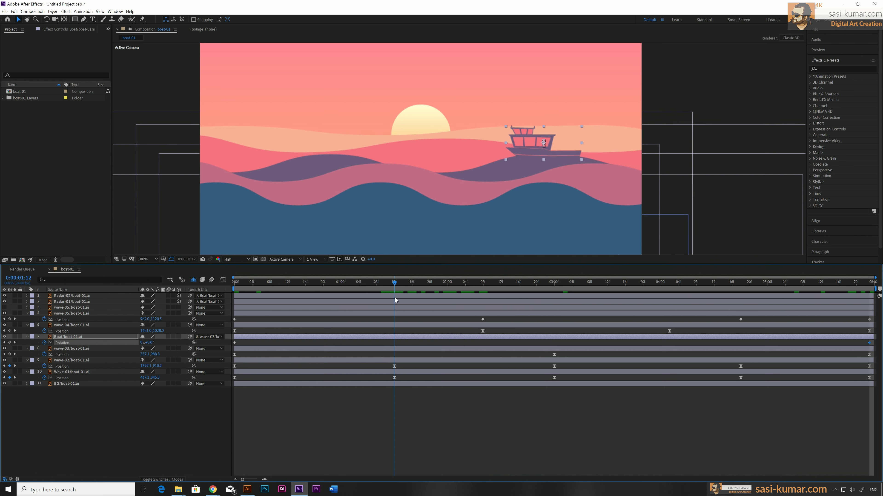
{"action": "left_click_drag", "start_coordinate": [149, 343], "coordinate": [151, 343]}
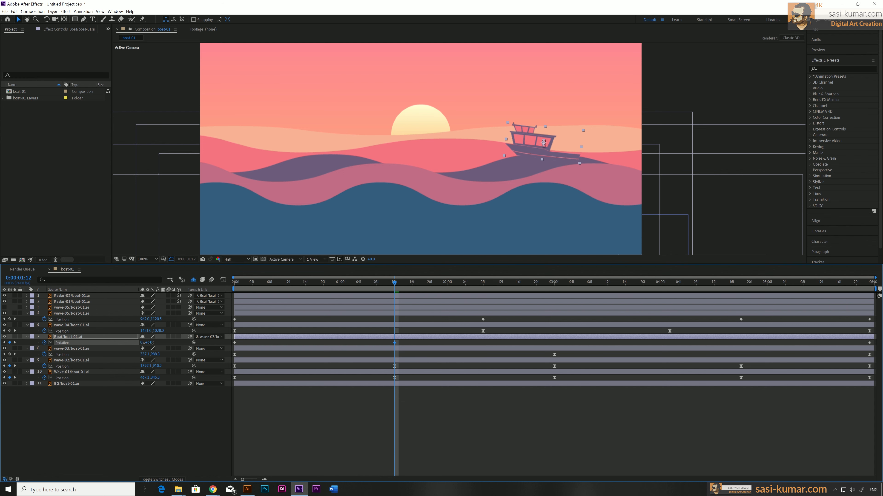
{"action": "left_click_drag", "start_coordinate": [396, 286], "coordinate": [670, 302]}
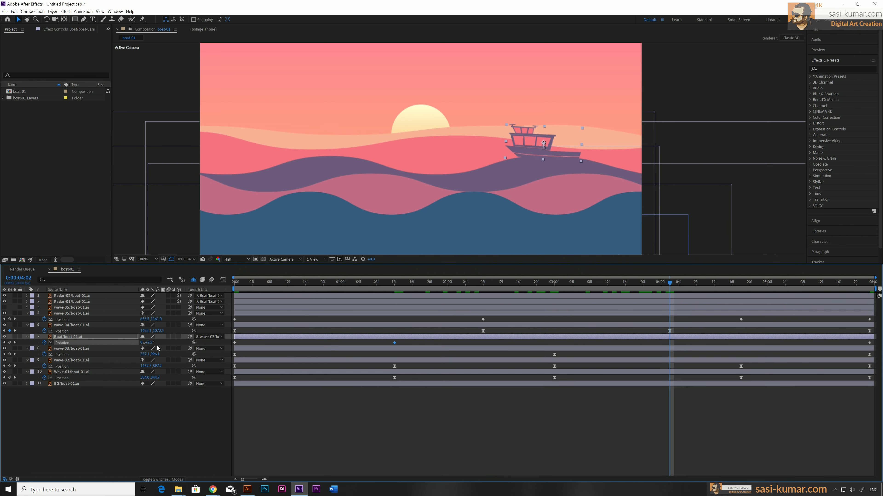
{"action": "left_click_drag", "start_coordinate": [150, 343], "coordinate": [148, 343]}
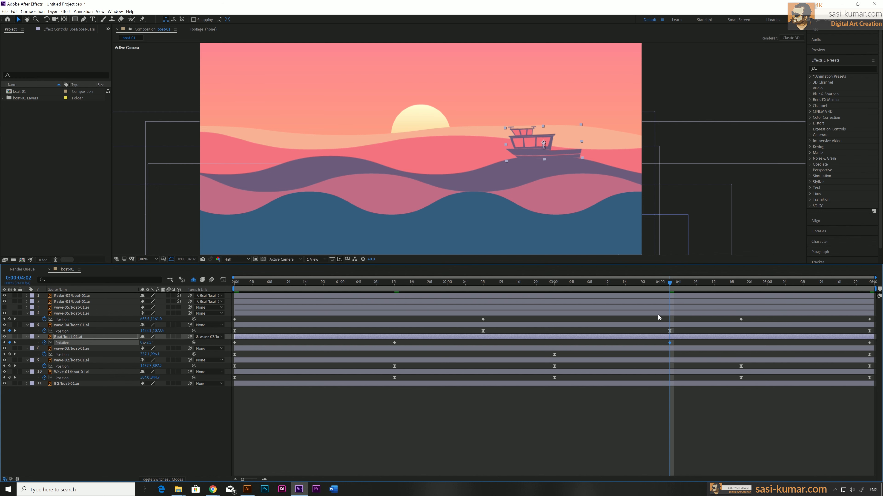
{"action": "key", "text": "space"}
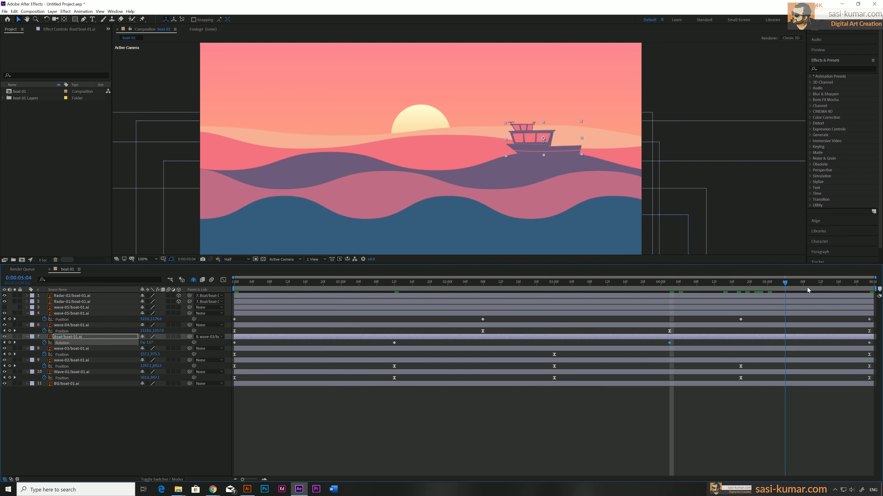
{"action": "left_click_drag", "start_coordinate": [706, 298], "coordinate": [199, 294]}
Deselect the layers, enlarge the composition viewer to show the whole illustration, and preview the full animation.
{"action": "left_click", "coordinate": [312, 427]}
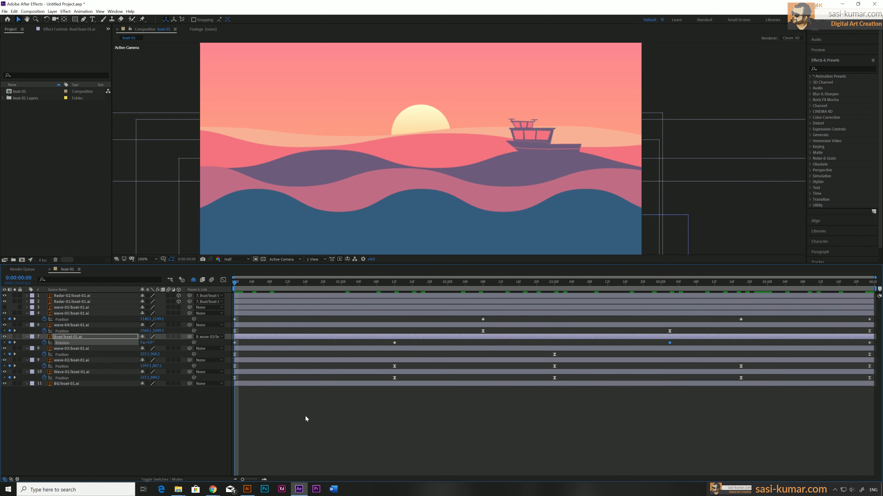
{"action": "left_click", "coordinate": [254, 315]}
{"action": "left_click", "coordinate": [260, 355]}
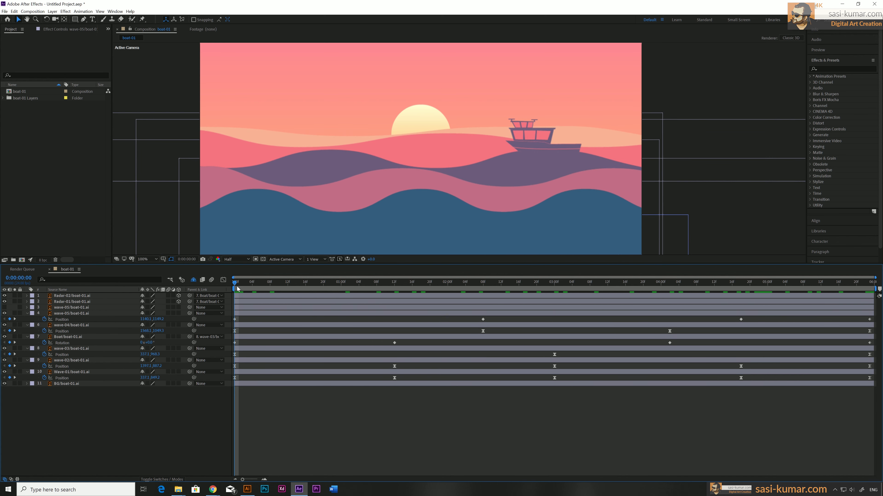
{"action": "left_click_drag", "start_coordinate": [267, 264], "coordinate": [265, 365]}
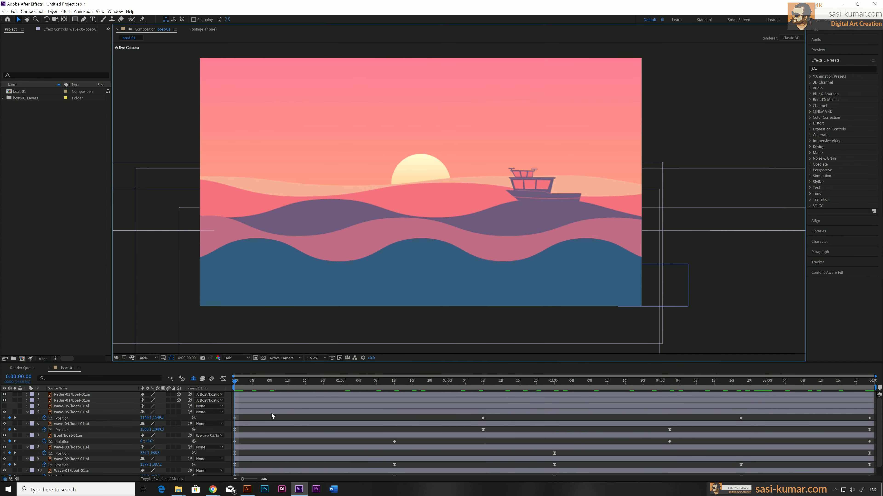
{"action": "key", "text": "space"}
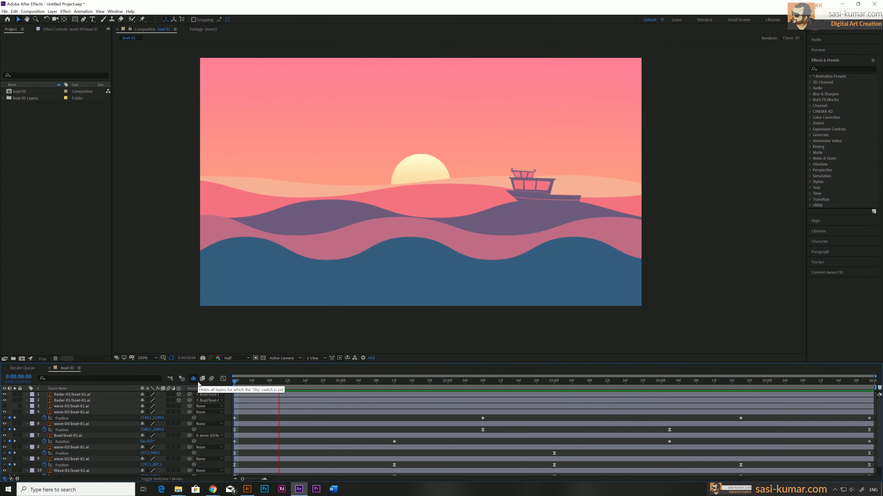